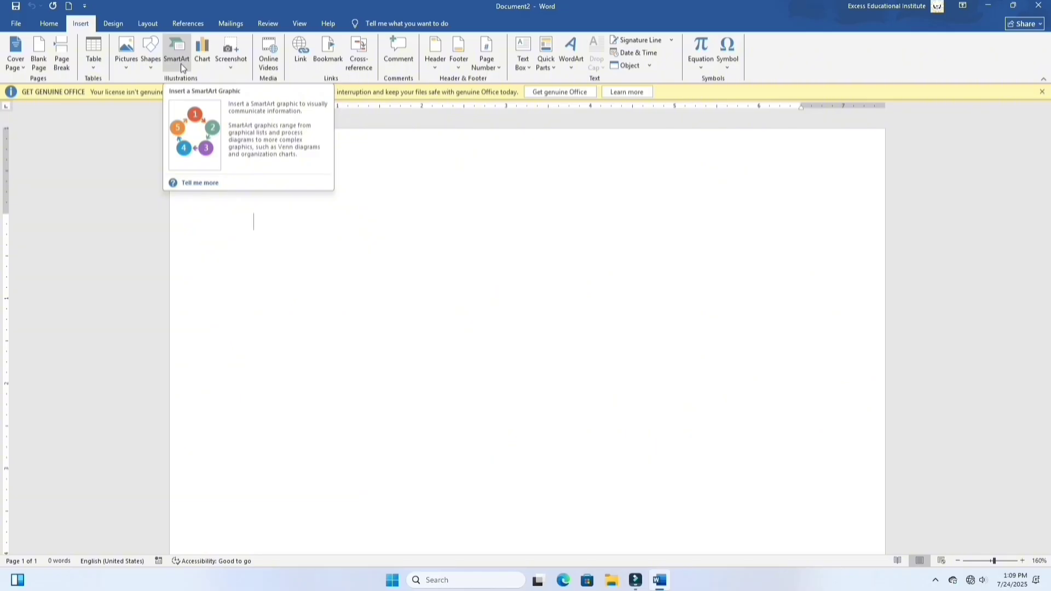
Step: Insert a Vertical Box List SmartArt graphic from the List category
left_click(180, 64)
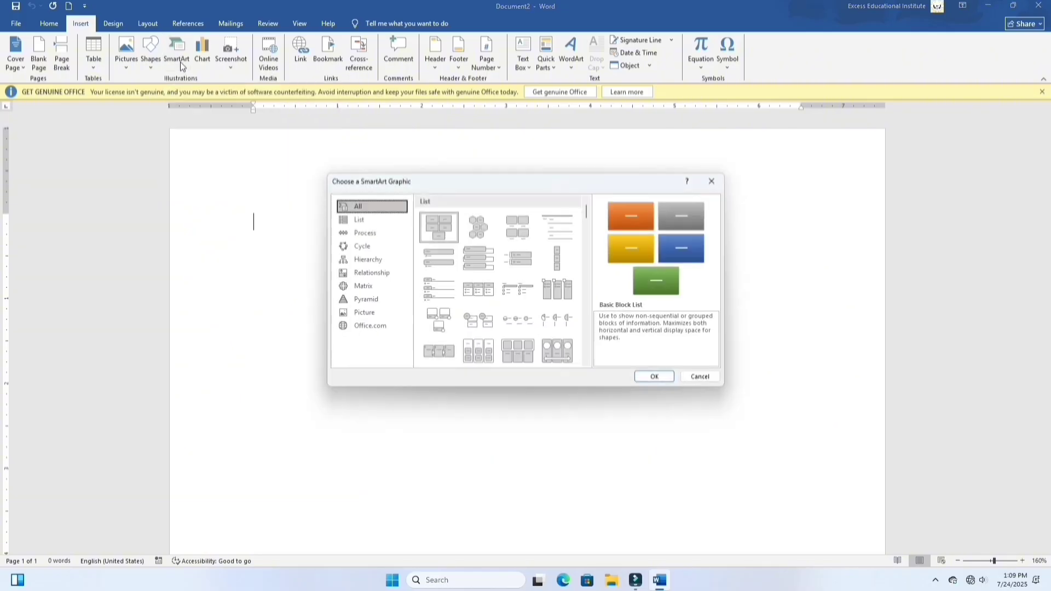
left_click(363, 219)
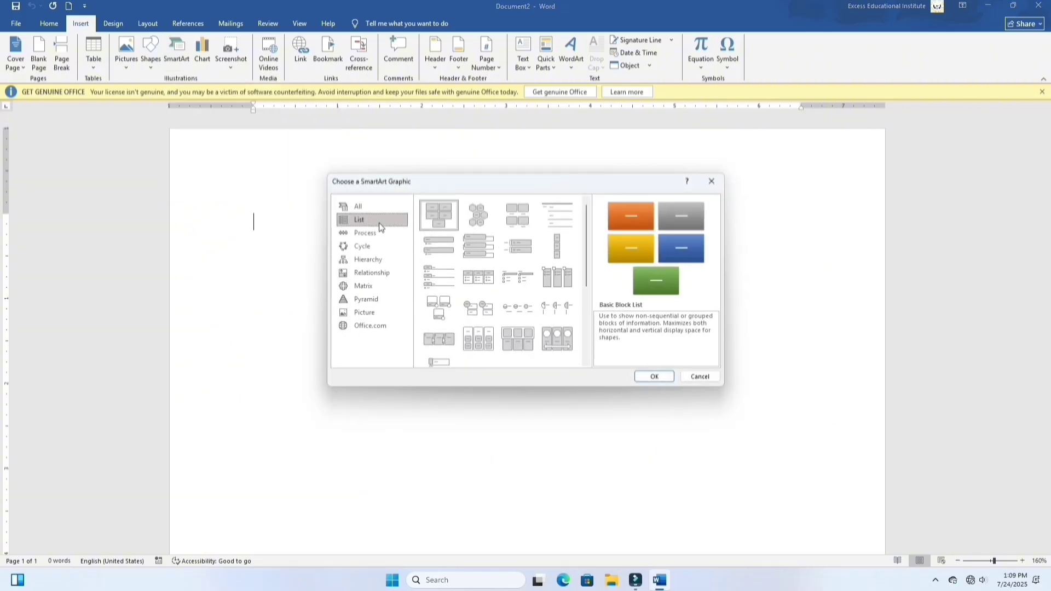
left_click(376, 208)
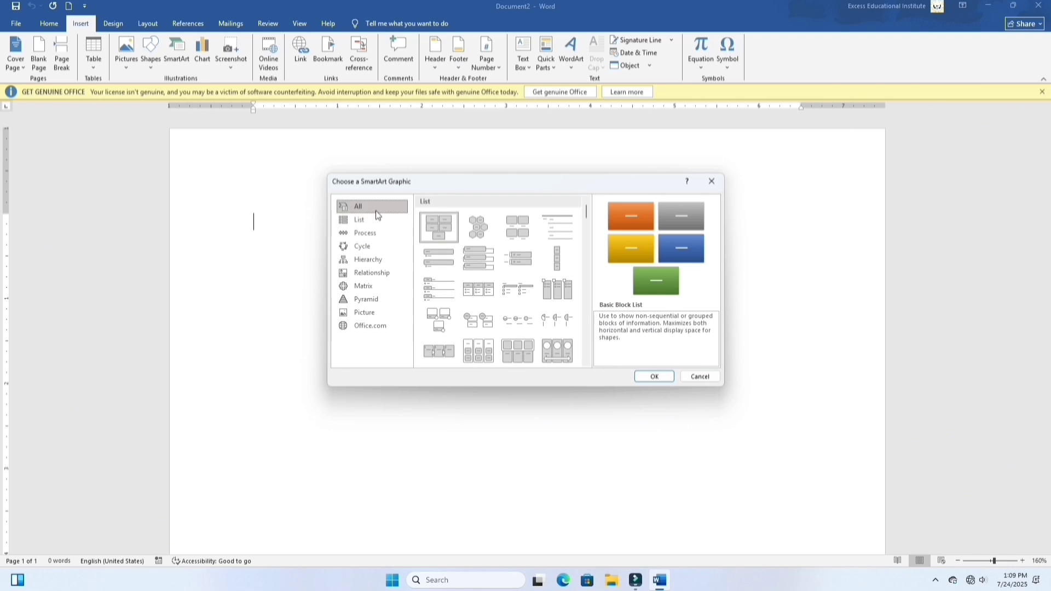
left_click(386, 250)
left_click(382, 259)
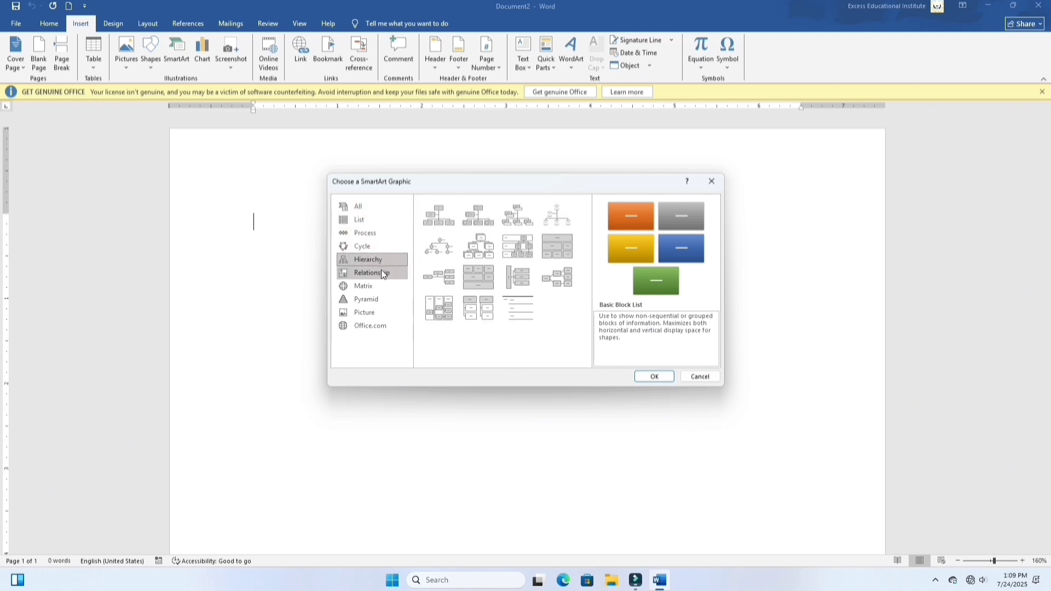
left_click(380, 220)
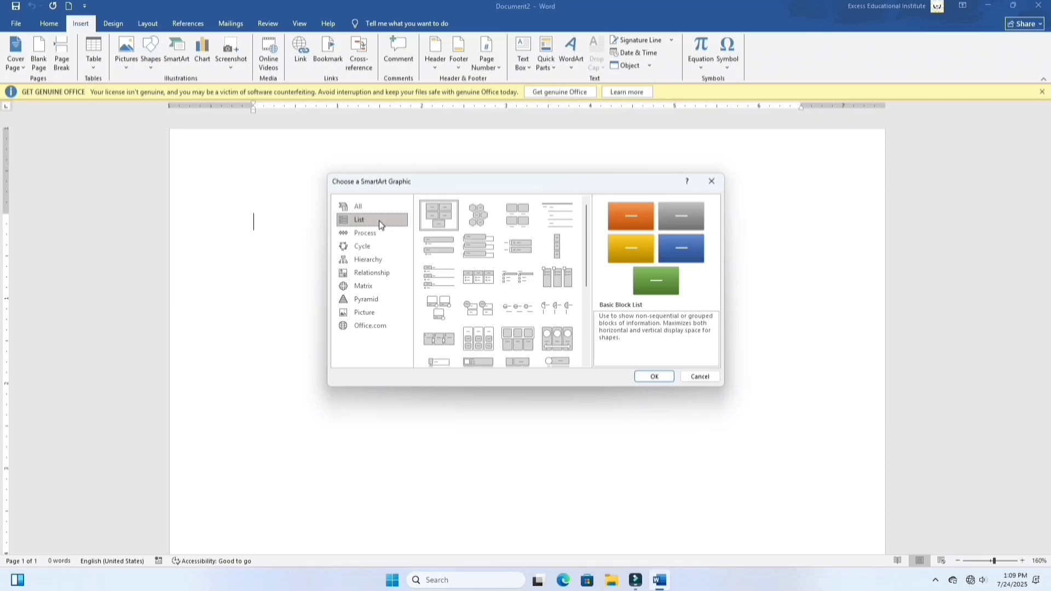
left_click(484, 254)
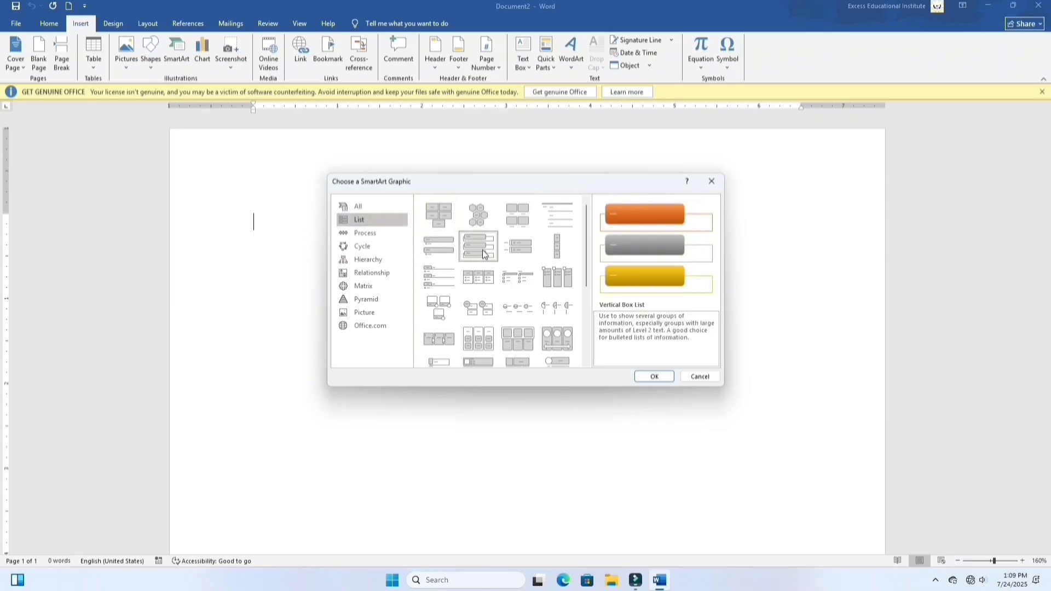
left_click(660, 378)
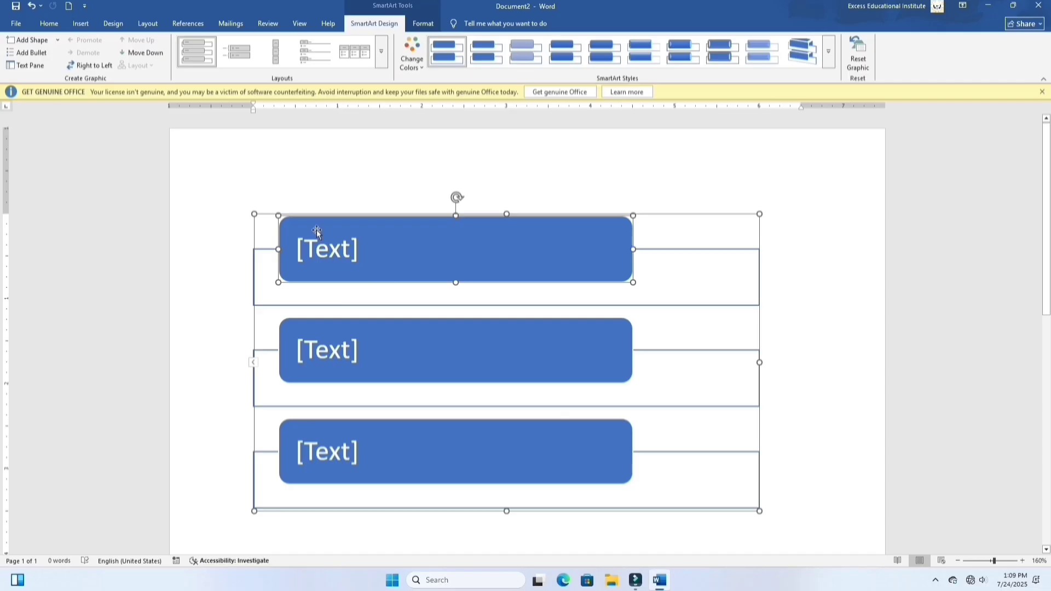
Step: Enter "ms word" as the text of the first SmartArt box
scroll(333, 229, "down", 3)
scroll(334, 229, "up", 3)
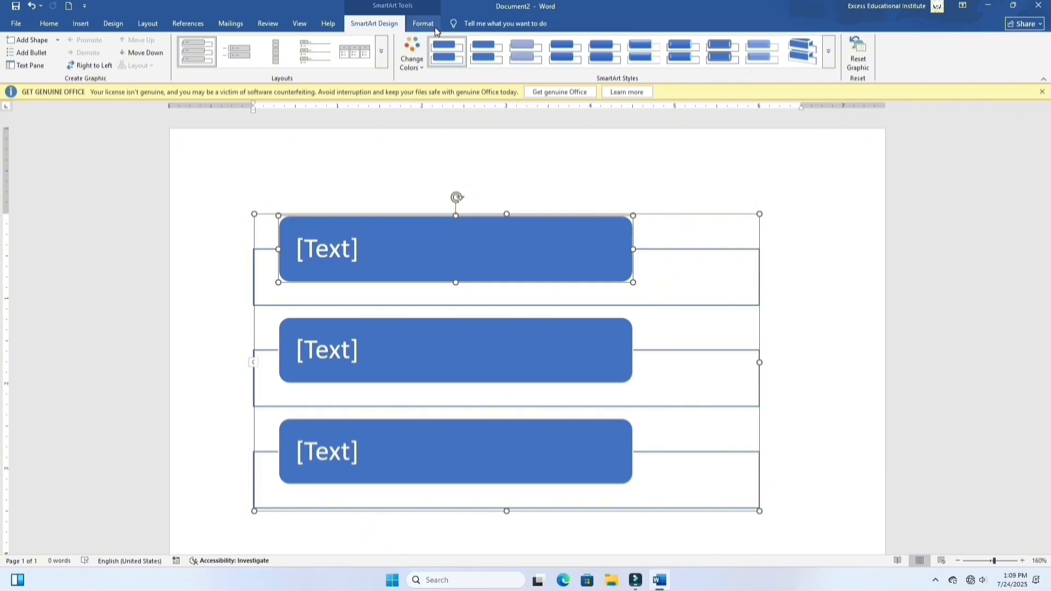
left_click(58, 41)
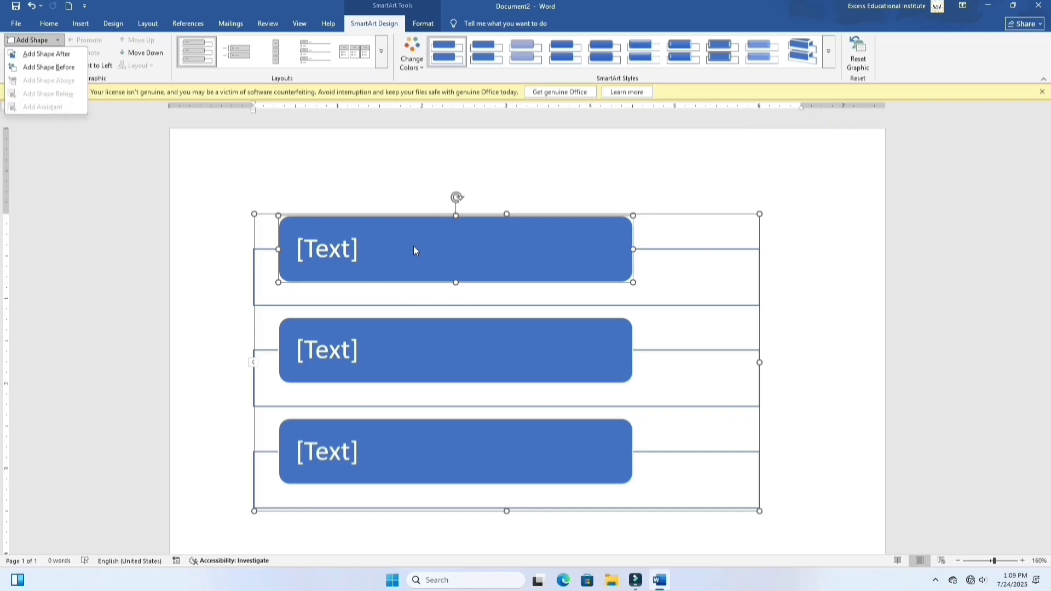
left_click(323, 249)
left_click(350, 252)
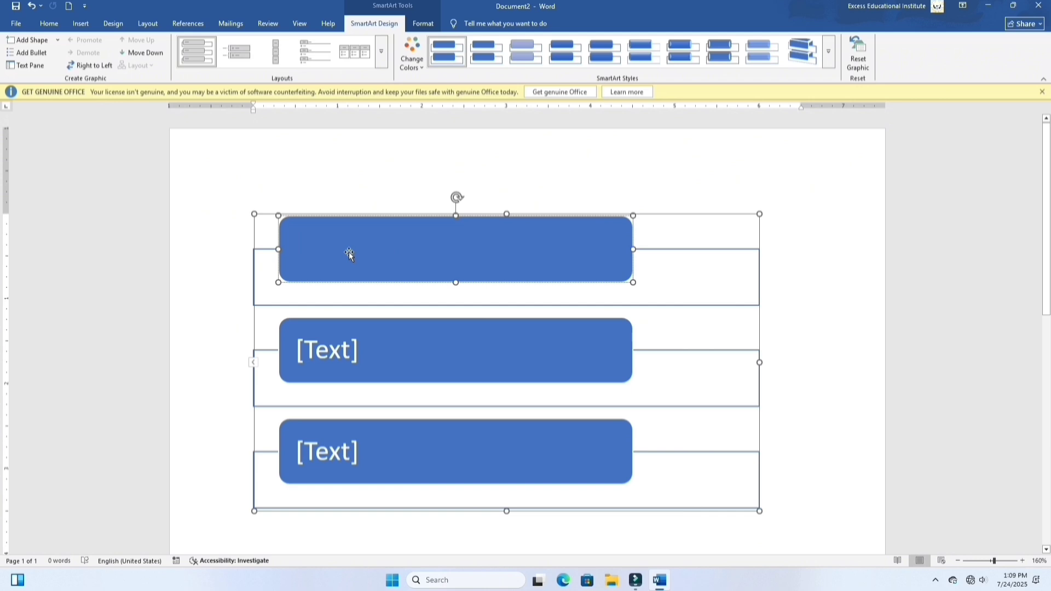
type("ms word")
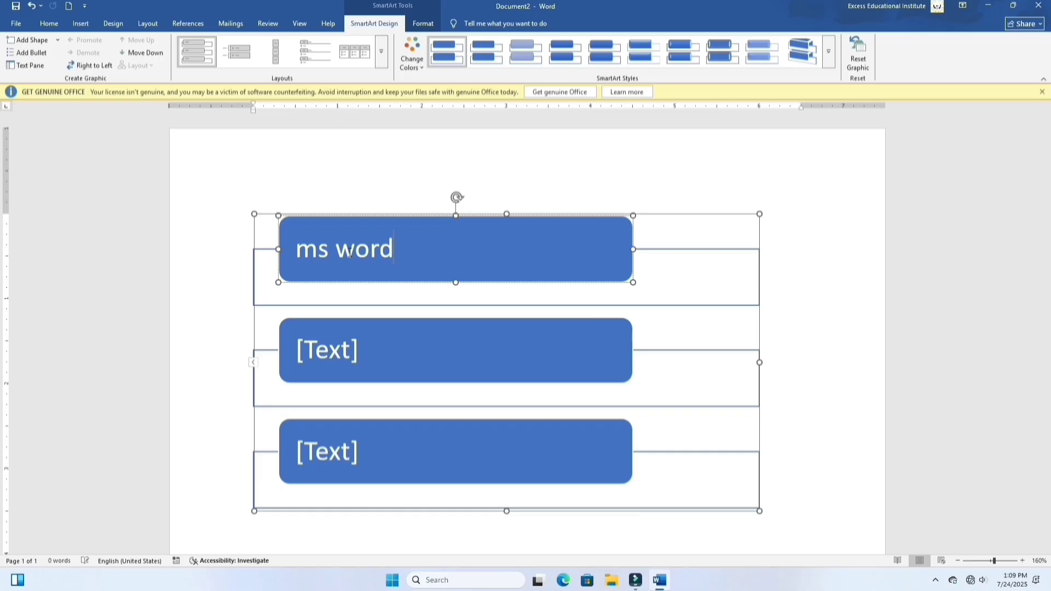
Step: Enter "computer" as the text of the second SmartArt box
left_click(335, 351)
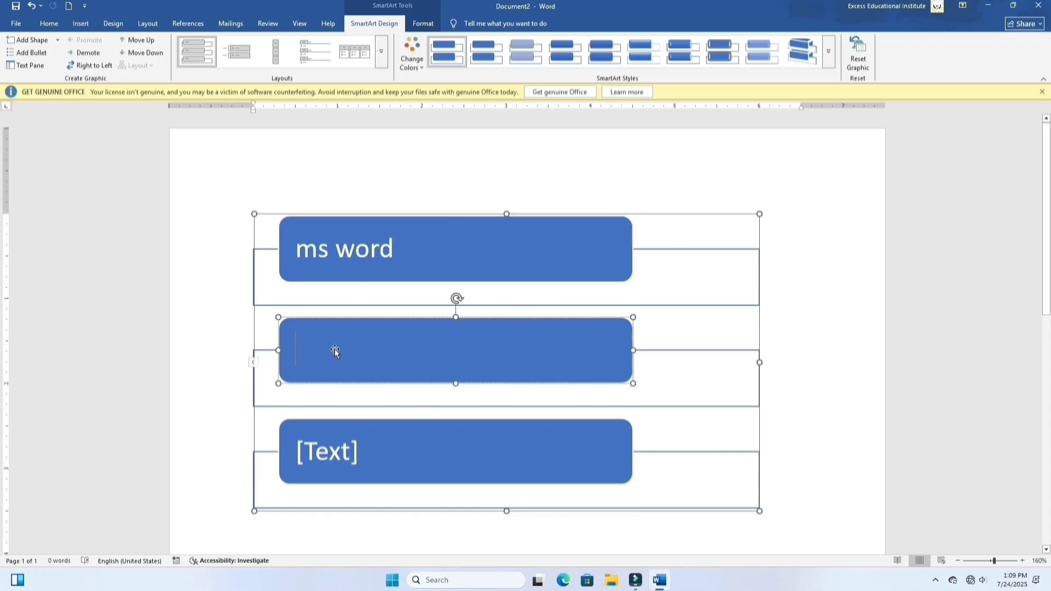
type("co")
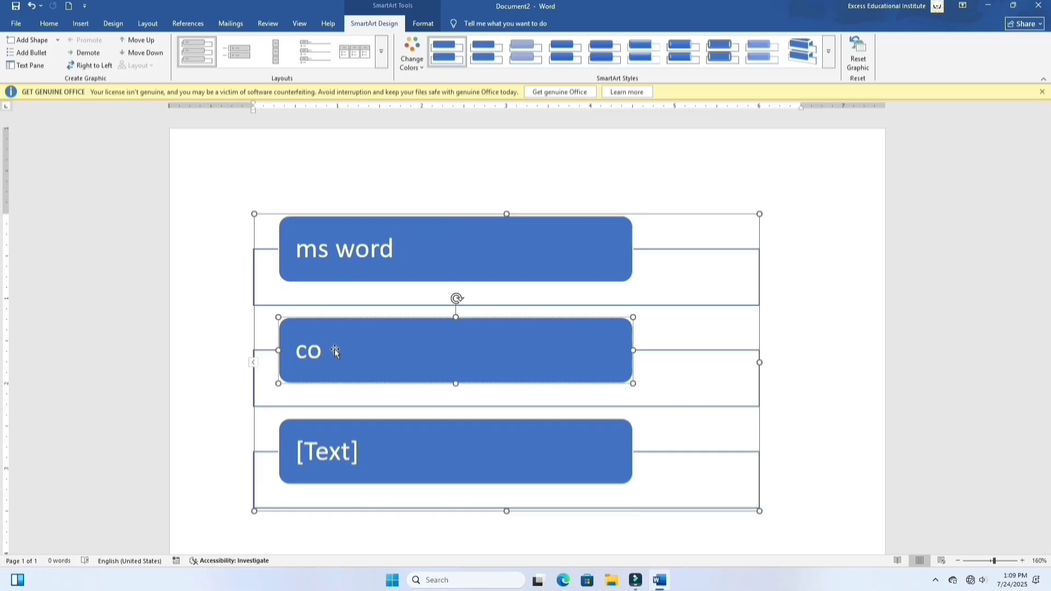
type("mputer")
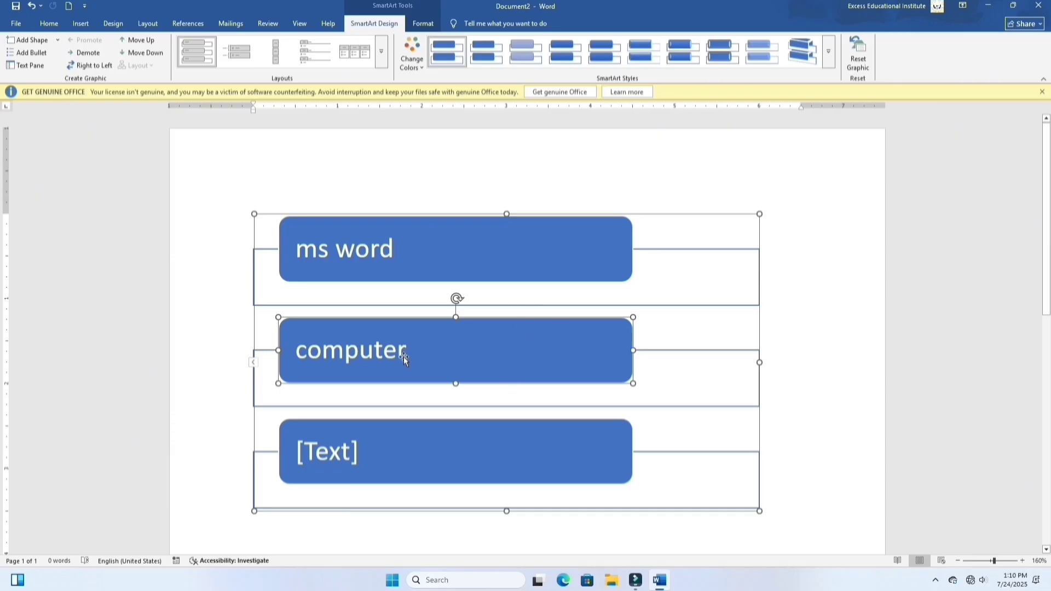
Step: Add an empty shape after the "computer" box and another one before it
left_click(58, 40)
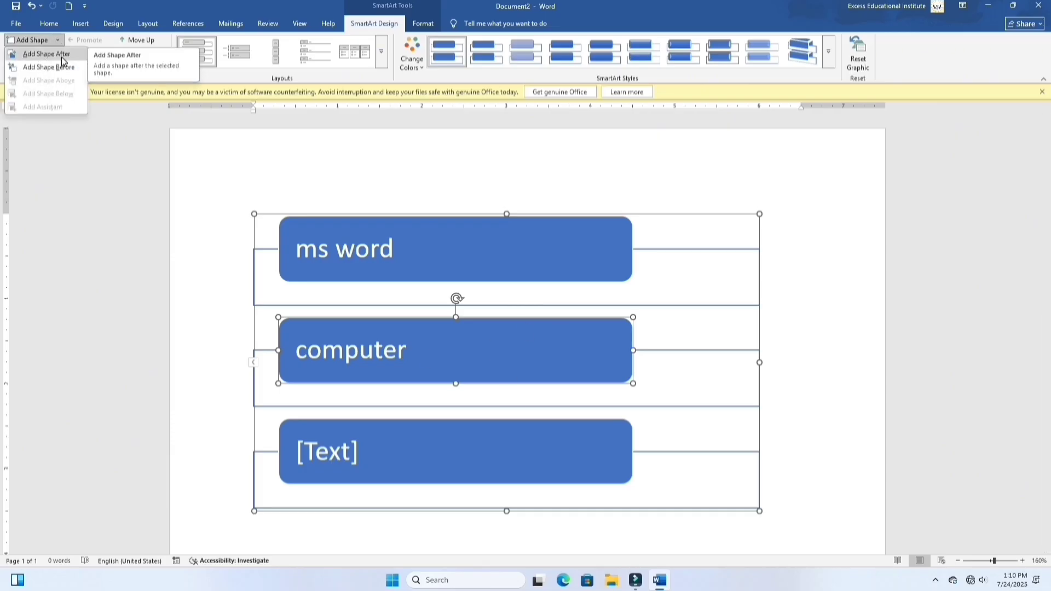
left_click(47, 54)
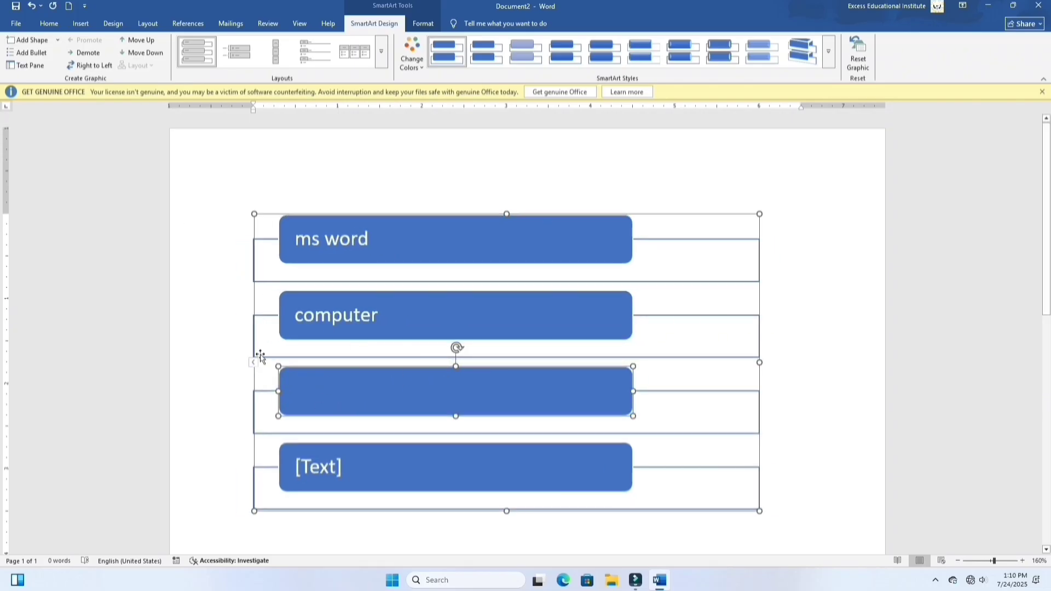
left_click(378, 327)
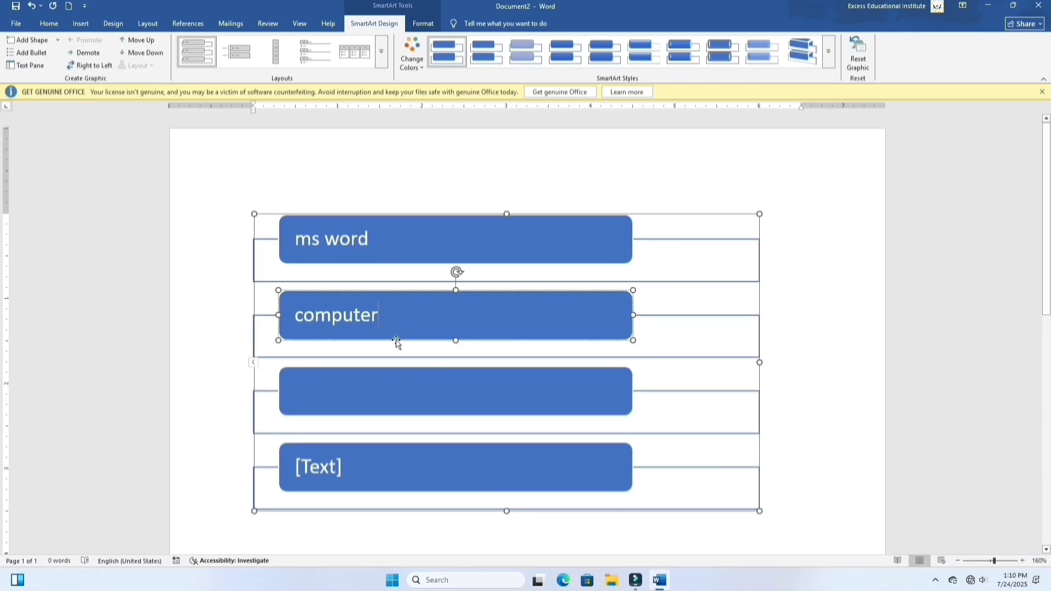
left_click(57, 40)
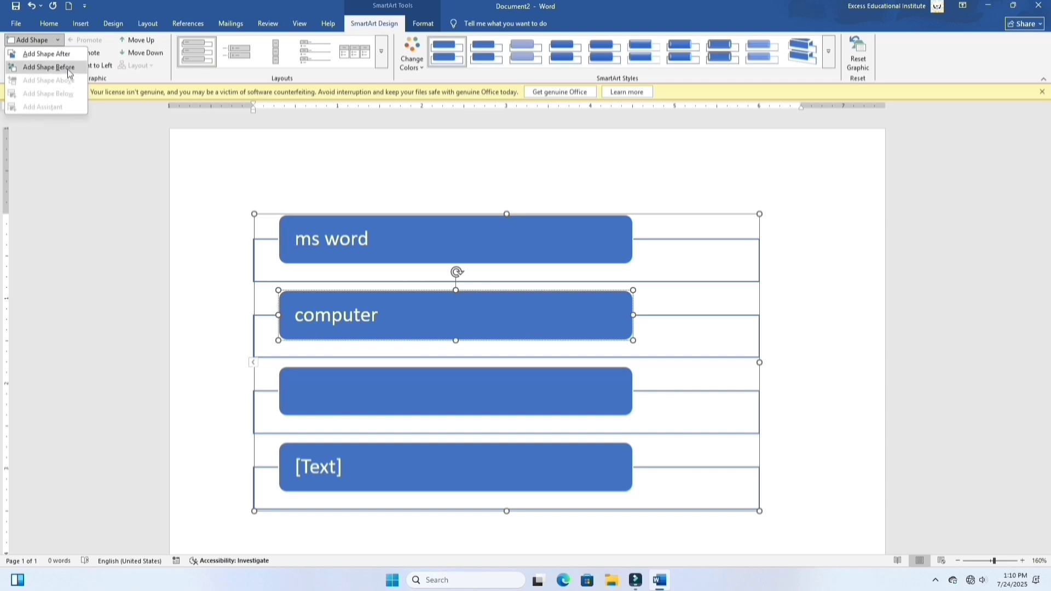
left_click(67, 67)
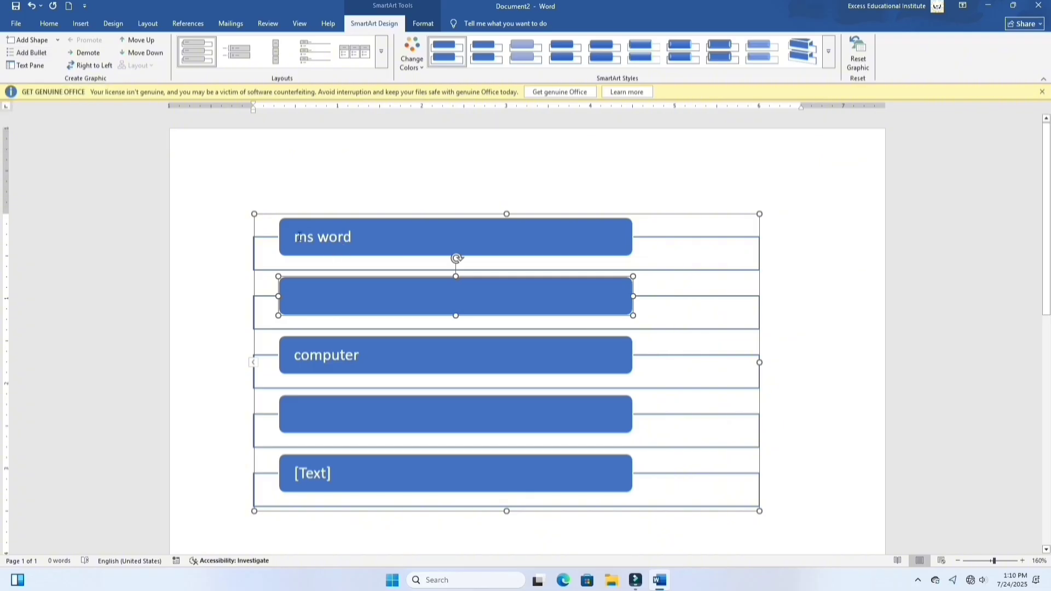
Step: Add five bullets under the "ms word" box and show them in the SmartArt text pane
left_click(296, 240)
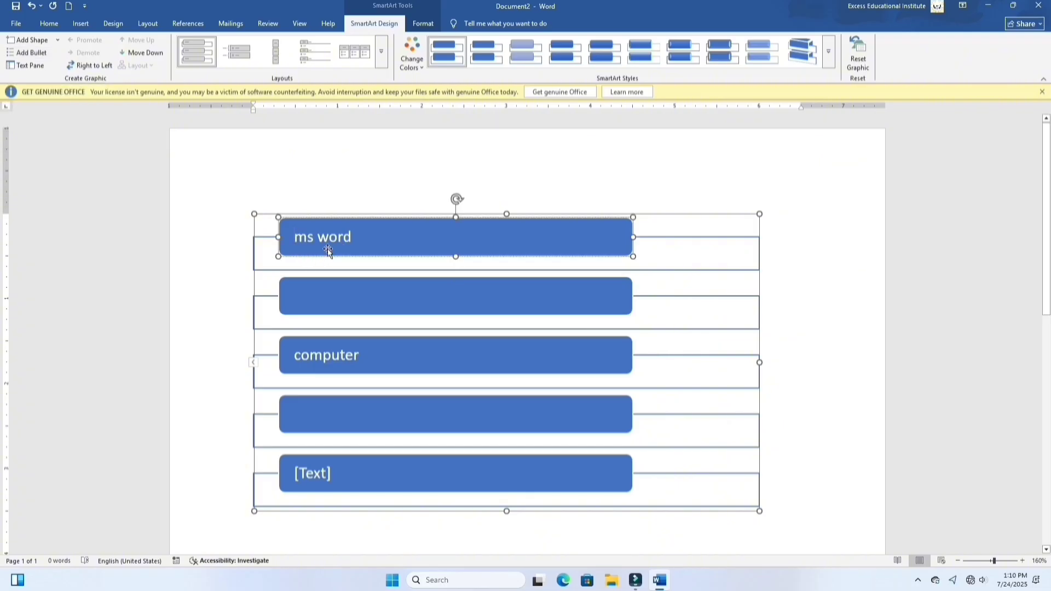
left_click(41, 57)
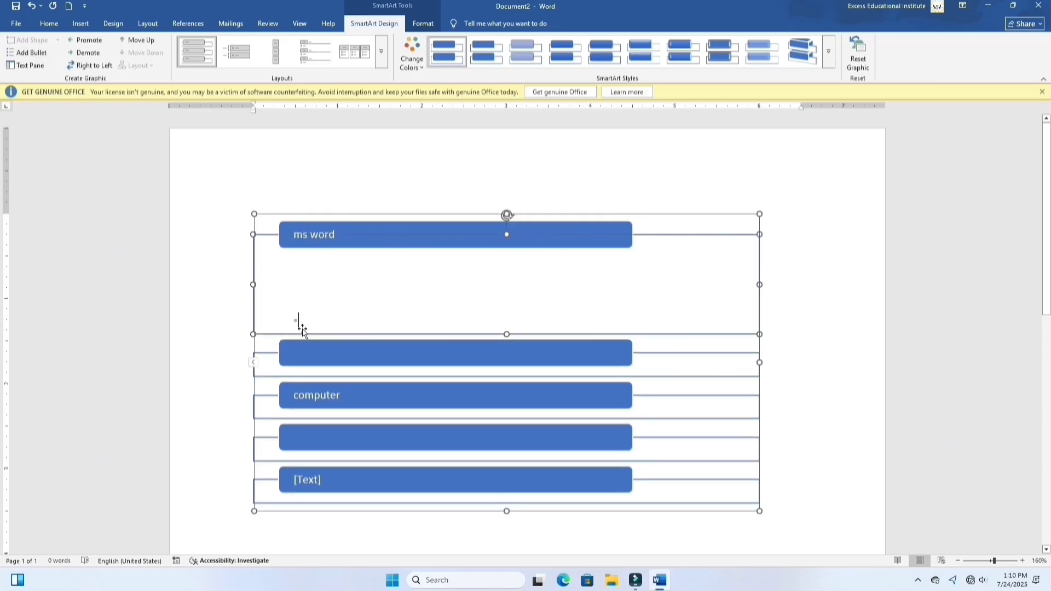
left_click(31, 66)
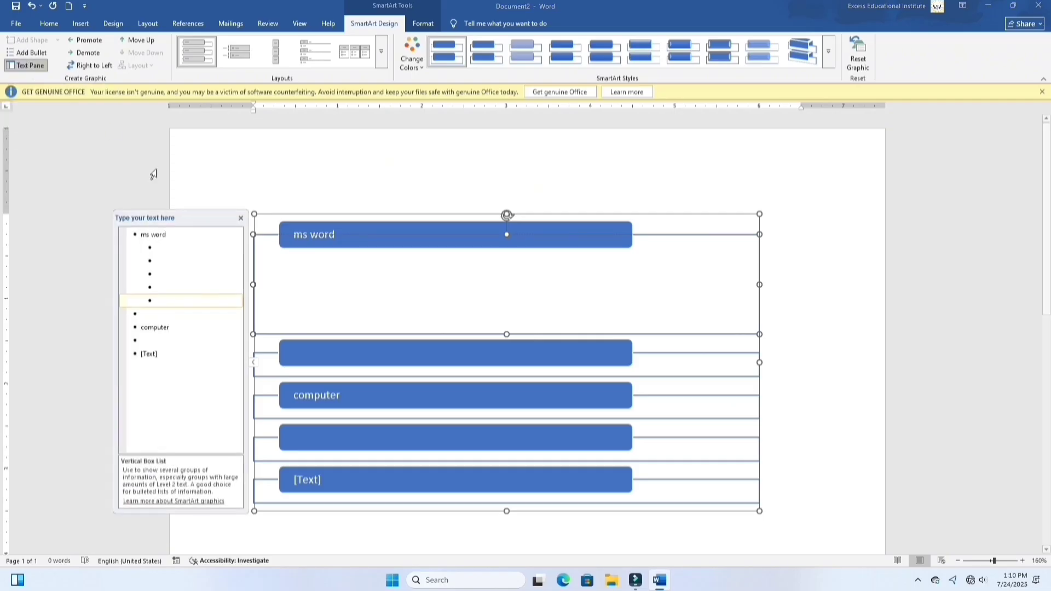
left_click(162, 248)
left_click(163, 263)
left_click(165, 289)
left_click(165, 302)
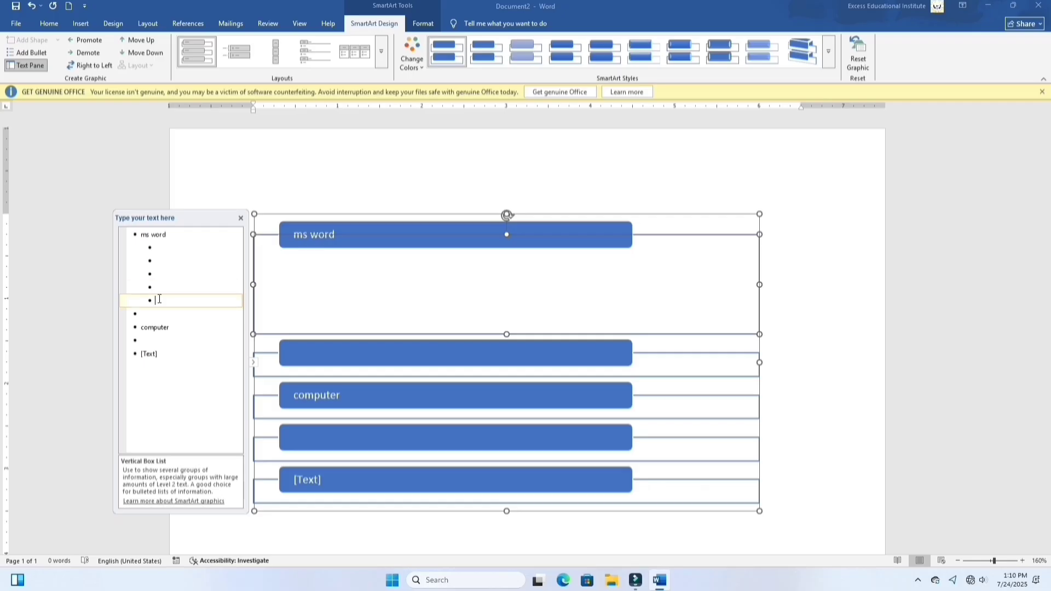
Step: Fill the second bullet under "ms word" with "zkjhfgkjzfhkjgh" and the fifth with "cvmbnm,cvn", and hide the text pane
left_click(162, 263)
type("zkjhfgkjzfhkjgh")
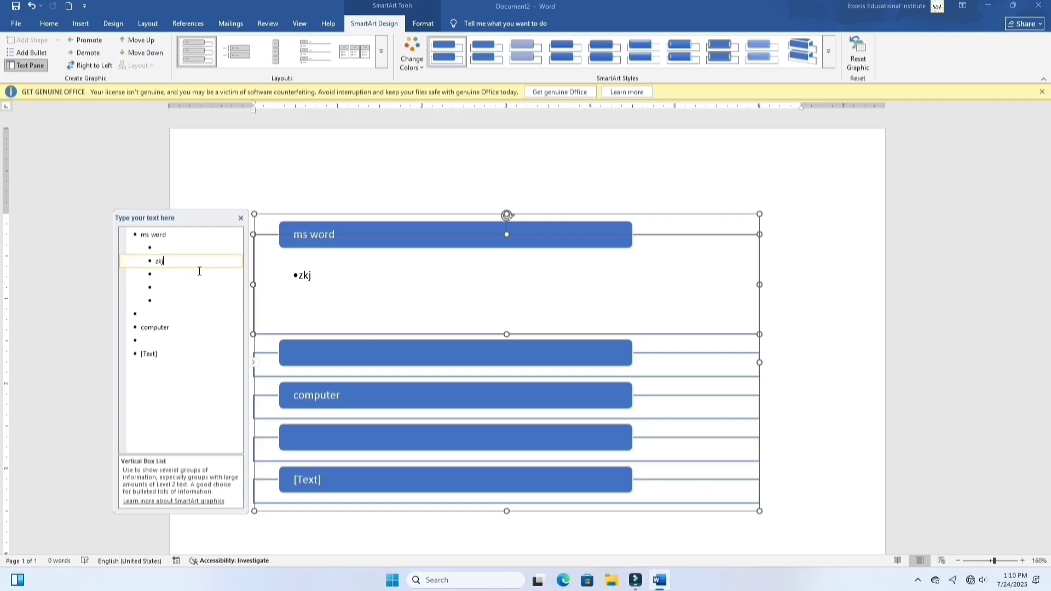
left_click(167, 295)
type("cvmbnm,cvn")
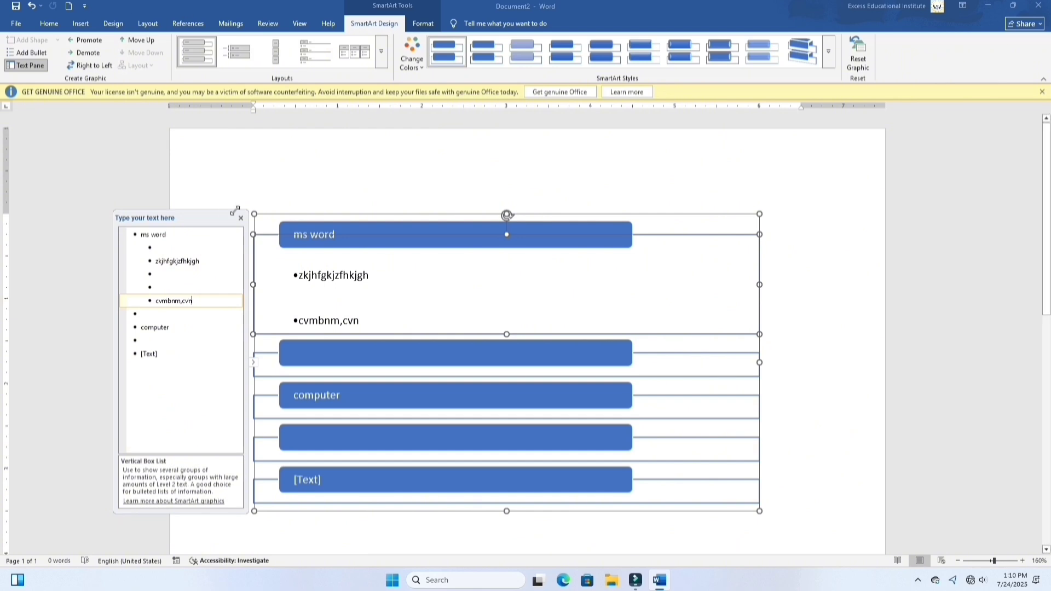
left_click(25, 65)
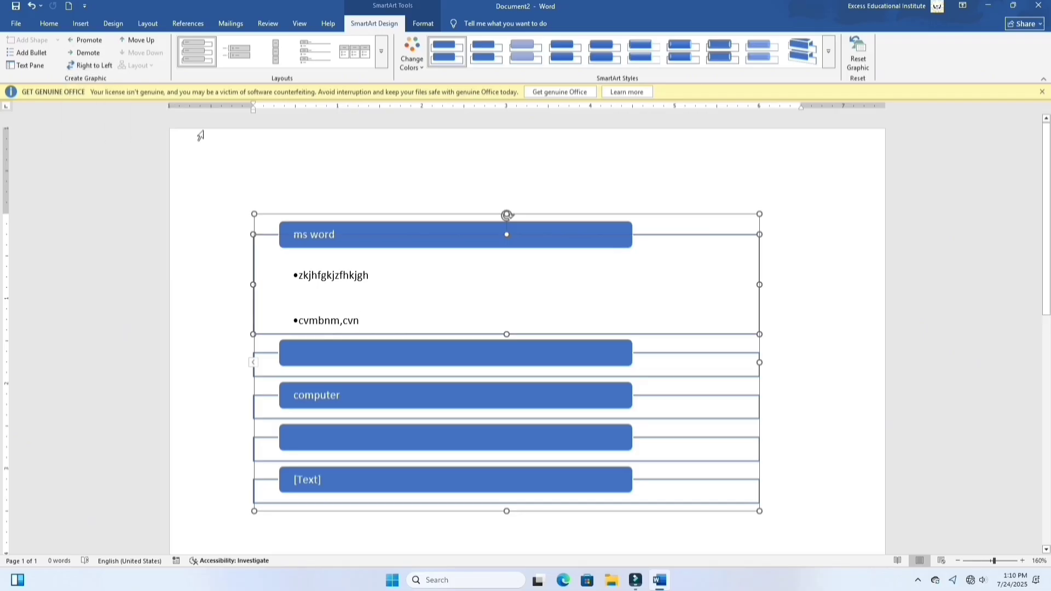
Step: Undo the bullet texts and all the bullets added under the "ms word" box
key("ctrl+z")
key("ctrl+z")
key("ctrl+z")
key("ctrl+z")
key("ctrl+z")
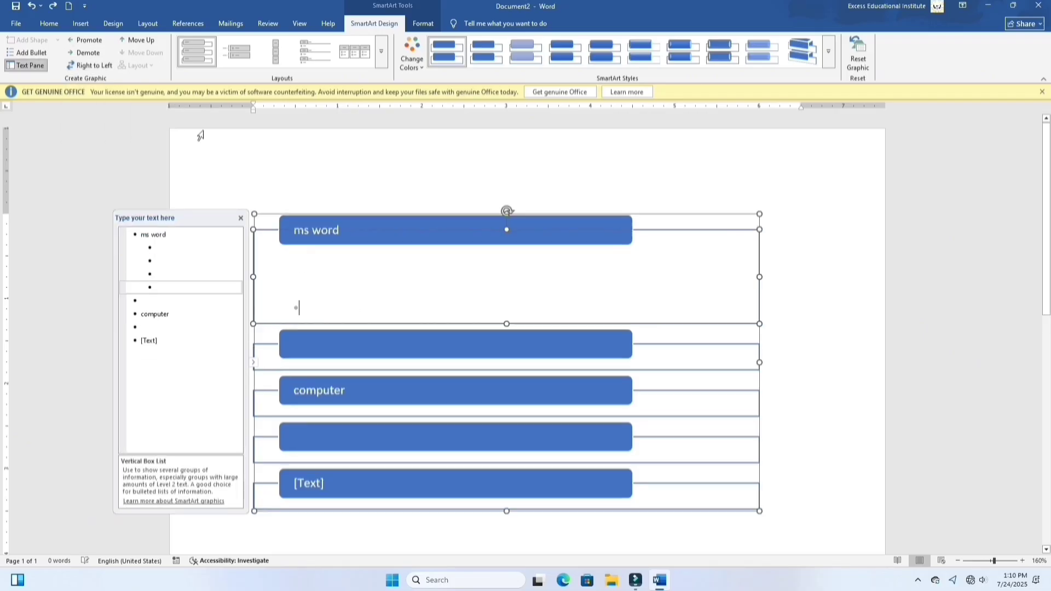
key("ctrl+z")
key("ctrl+z")
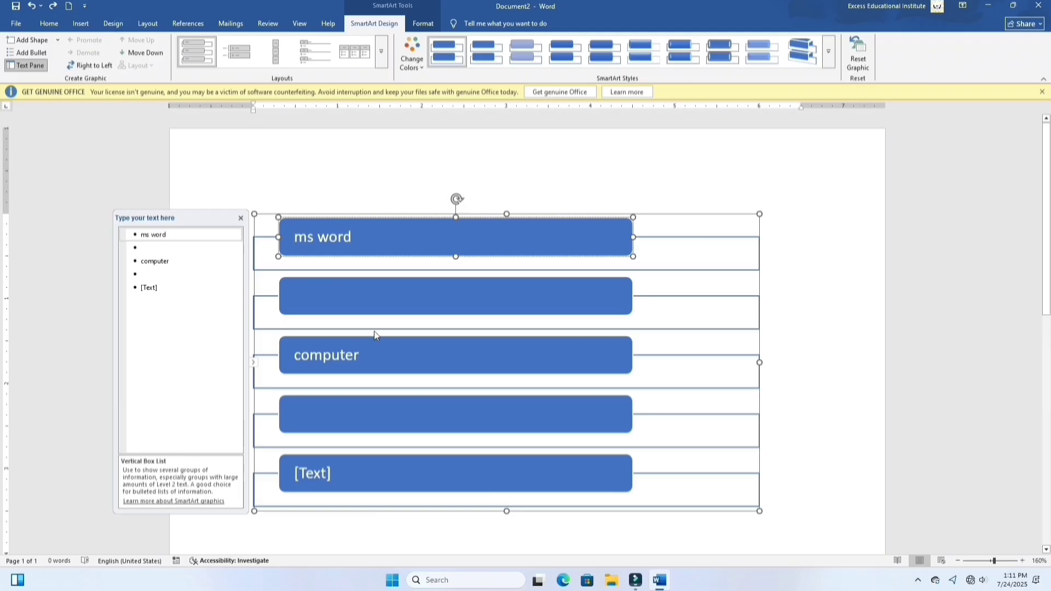
Step: Demote the empty box below "ms word" to a bullet of that box
left_click(345, 302)
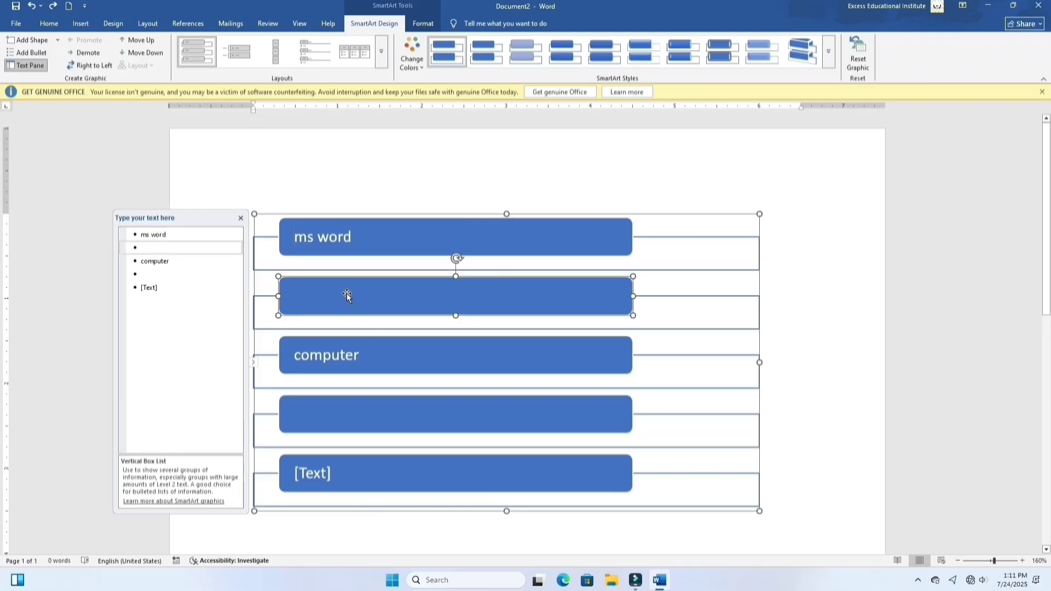
left_click(88, 53)
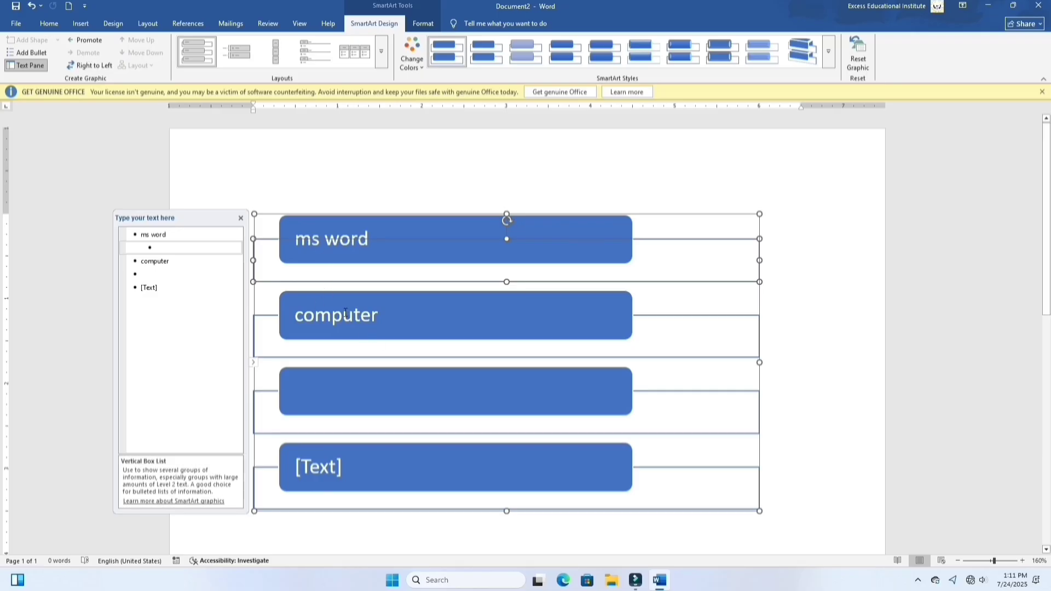
Step: Demote the "computer" box to a bullet under "ms word" and promote it back to a box
left_click(411, 321)
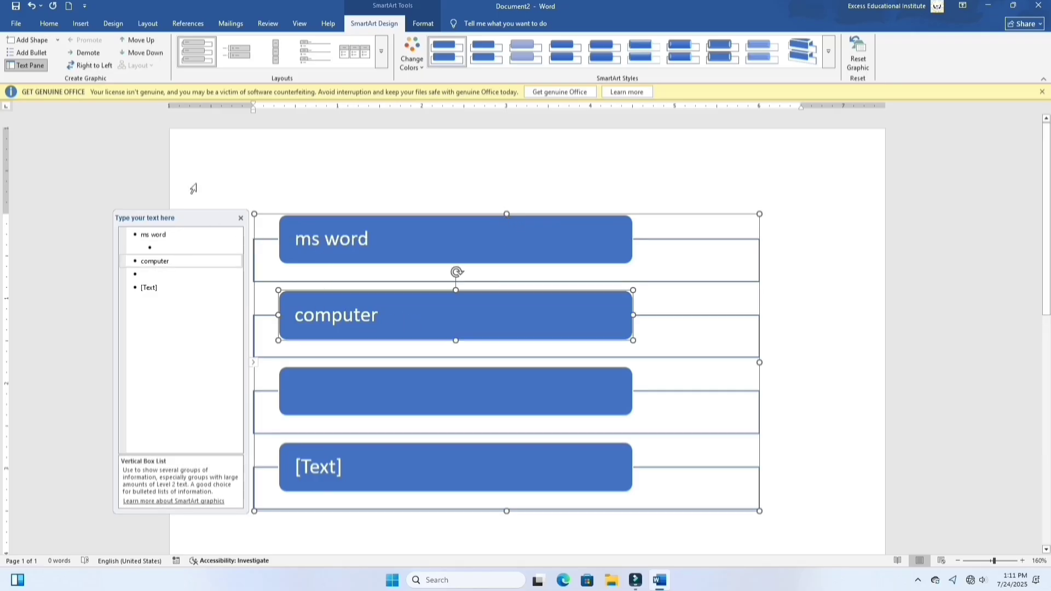
left_click(77, 52)
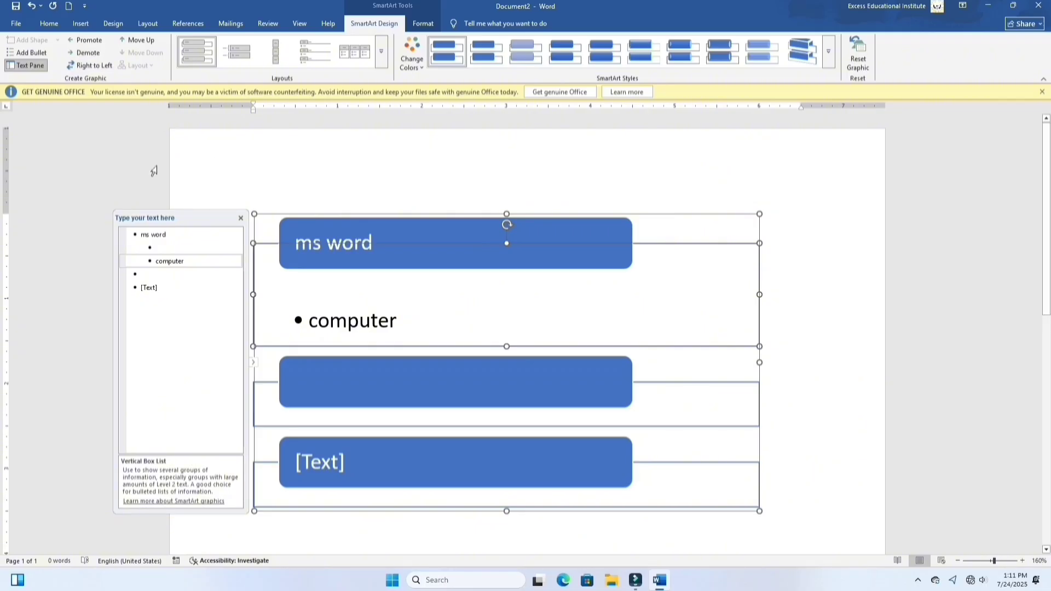
left_click(88, 40)
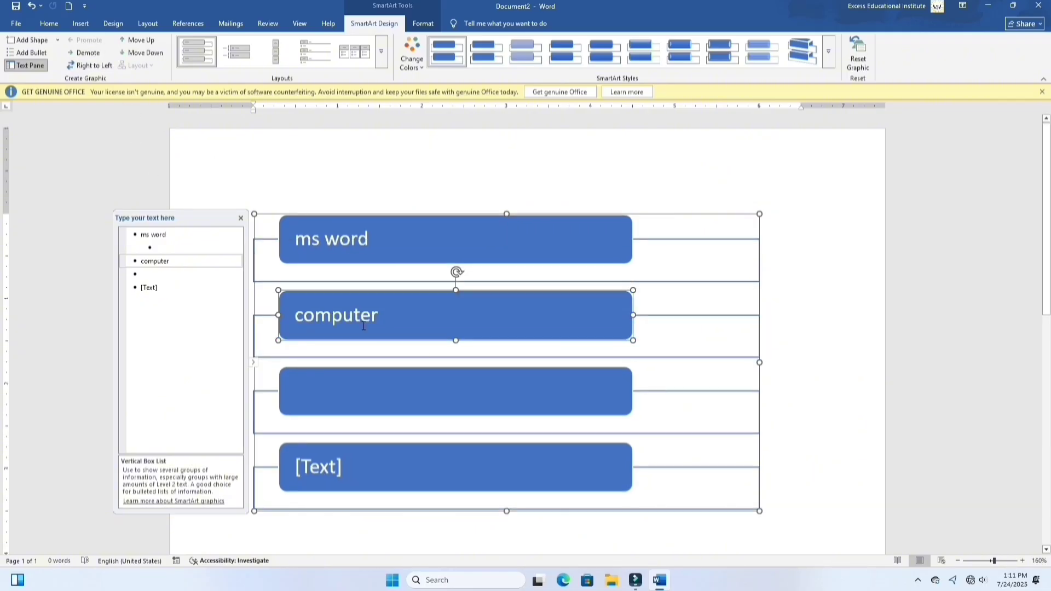
Step: Close the SmartArt text pane and switch the graphic's layout to right-to-left
left_click(240, 218)
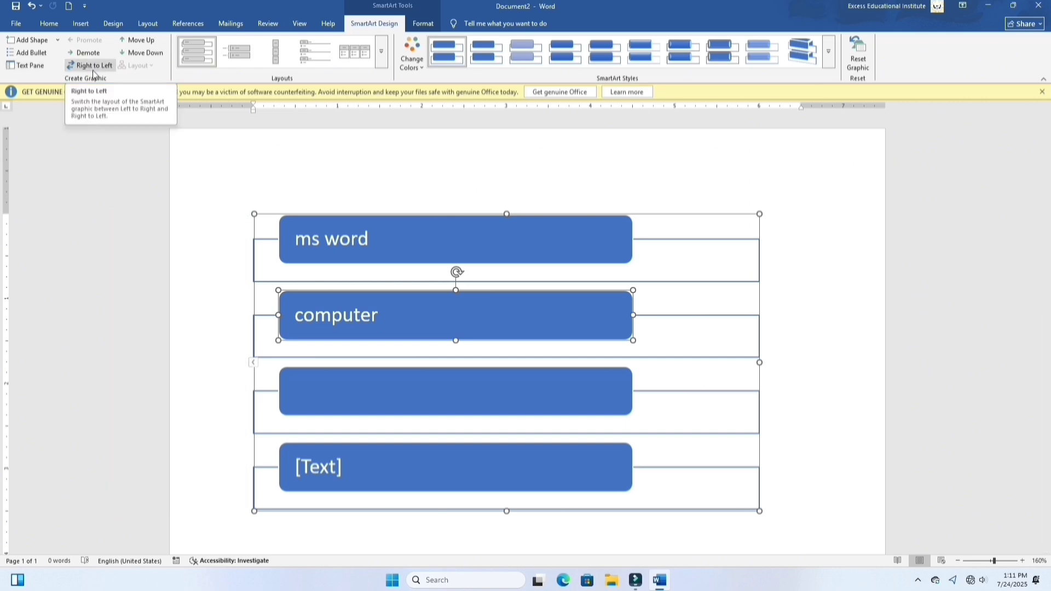
left_click(91, 69)
left_click(92, 70)
left_click(92, 70)
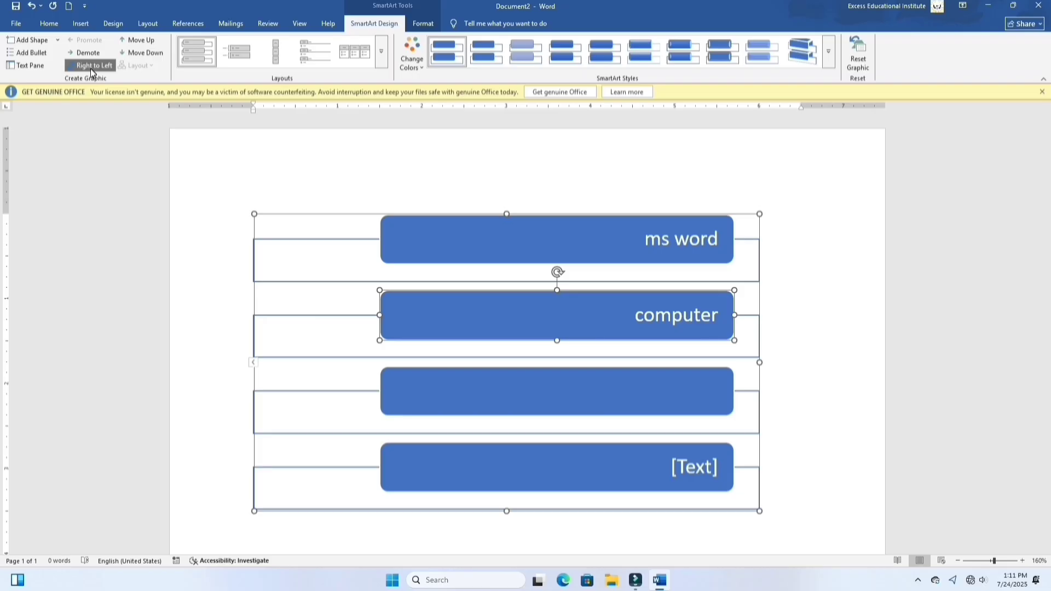
Step: Return the graphic to left-to-right and move the "computer" box up to first place, then down to last
left_click(92, 69)
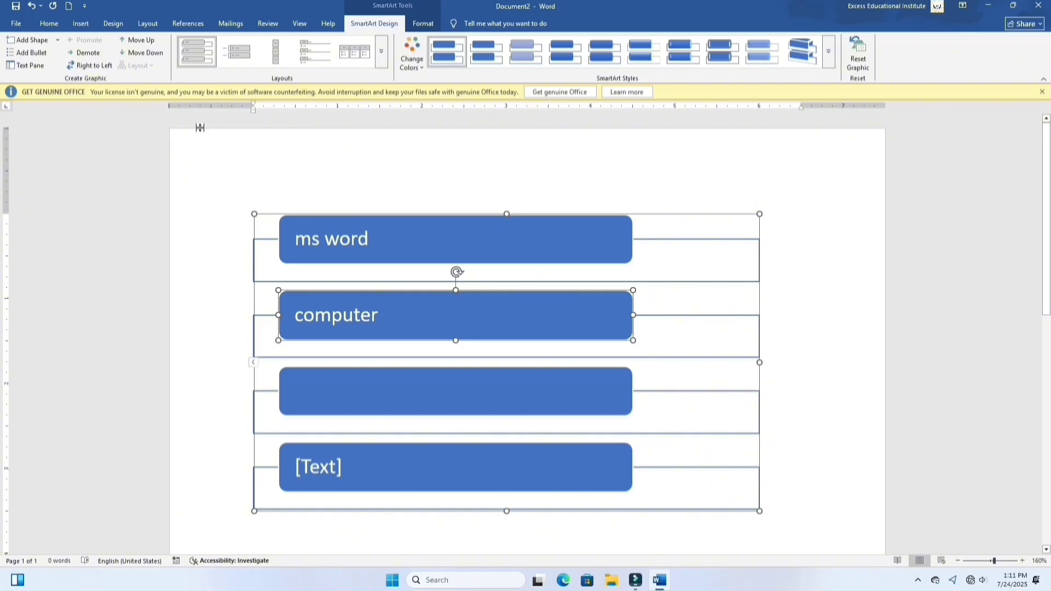
left_click(147, 42)
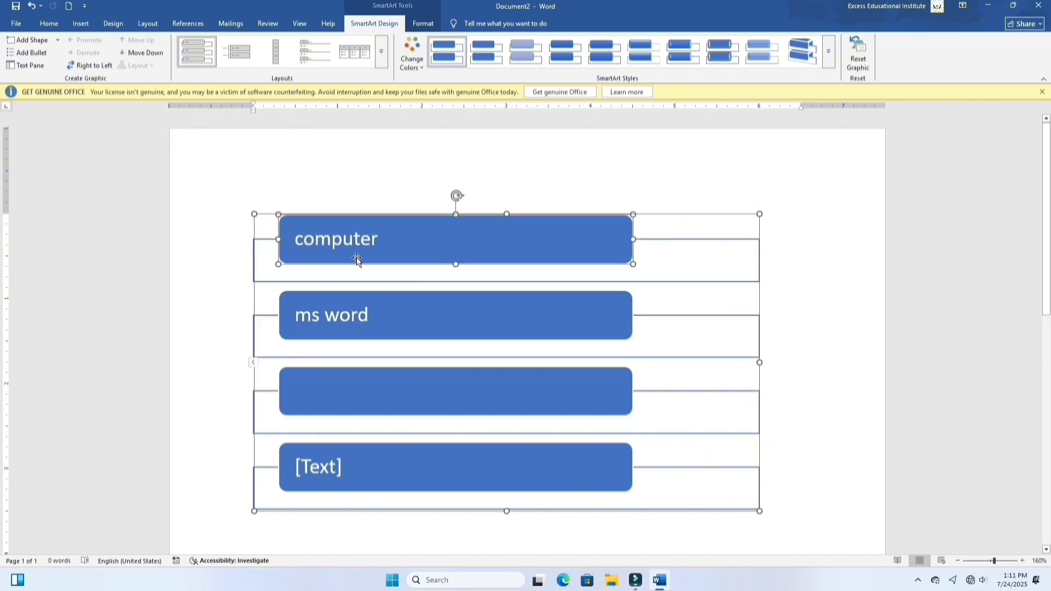
left_click(150, 57)
left_click(150, 57)
left_click(150, 57)
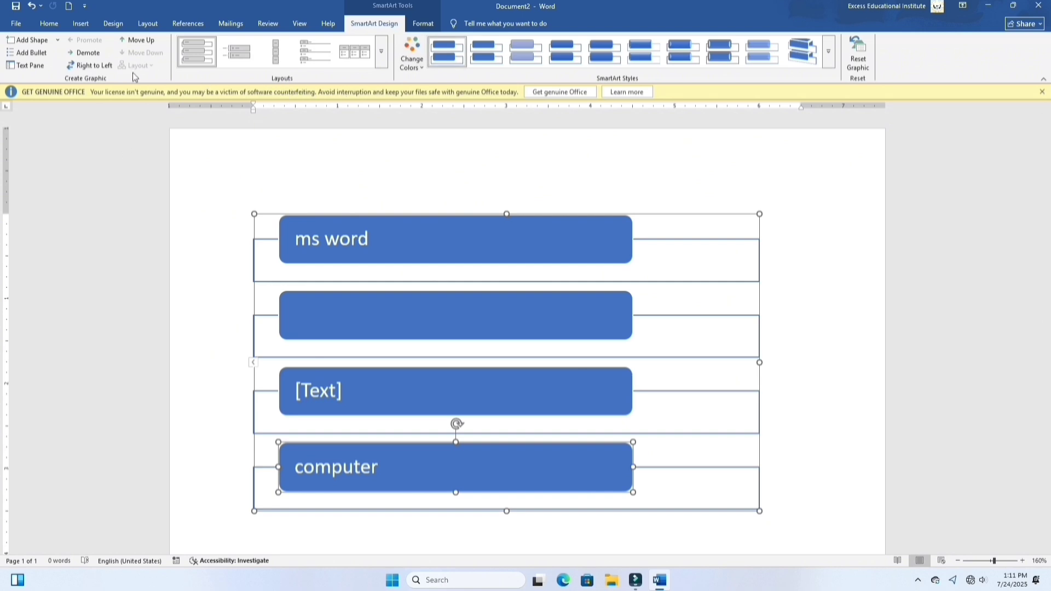
Step: Try the picture layout with circles in columns over a double-headed arrow, and open then cancel inserting a picture in the "ms word" circle
left_click(386, 65)
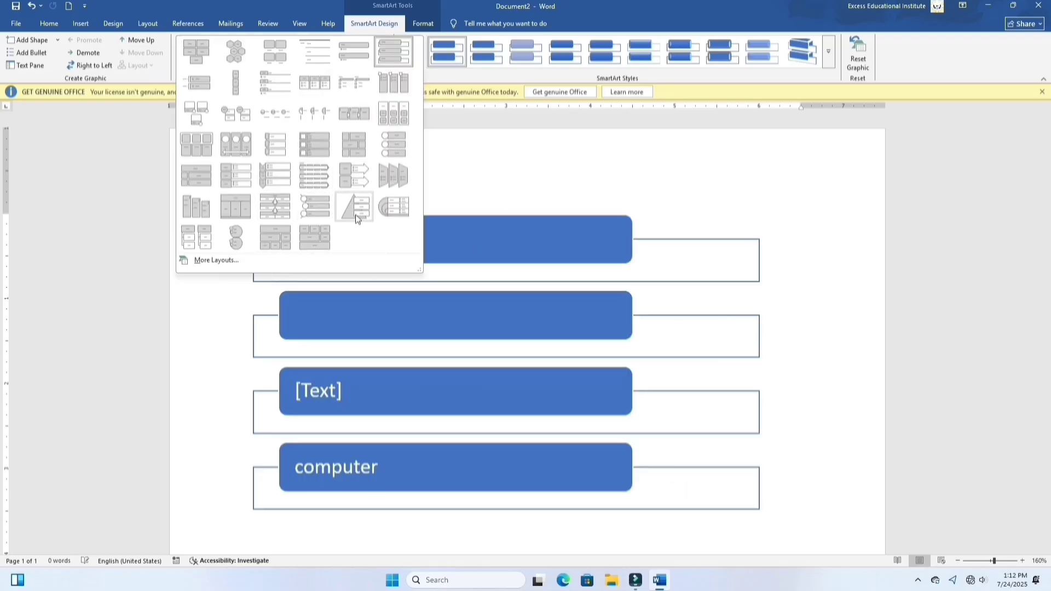
left_click(238, 154)
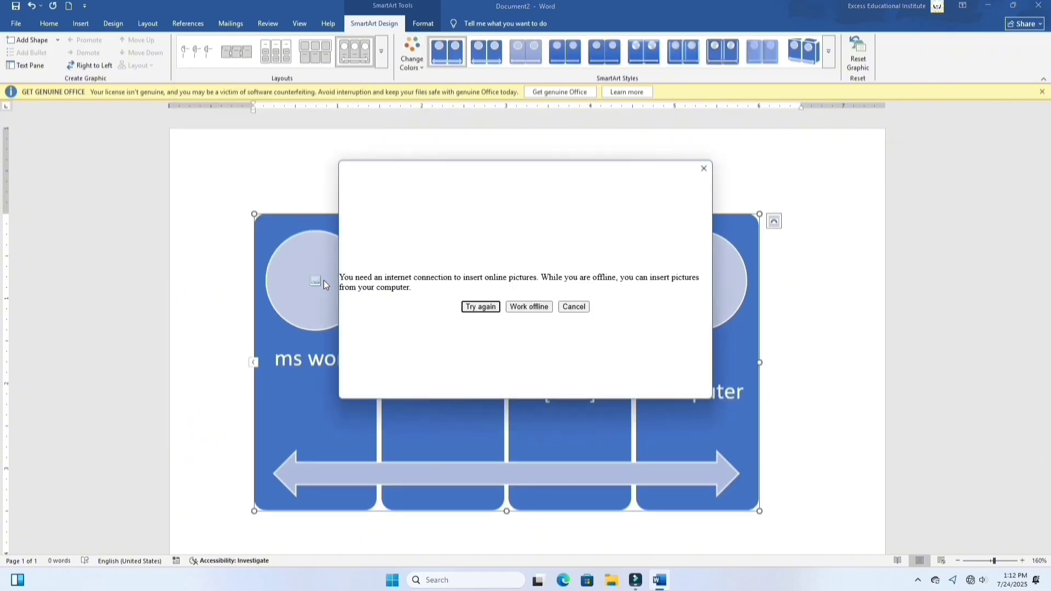
left_click(529, 307)
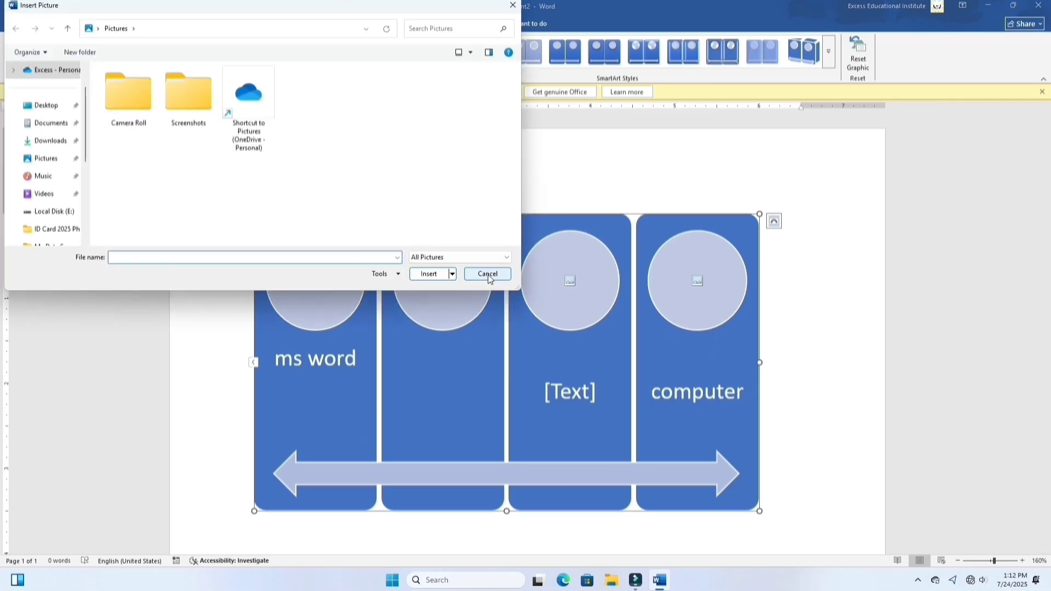
left_click(488, 275)
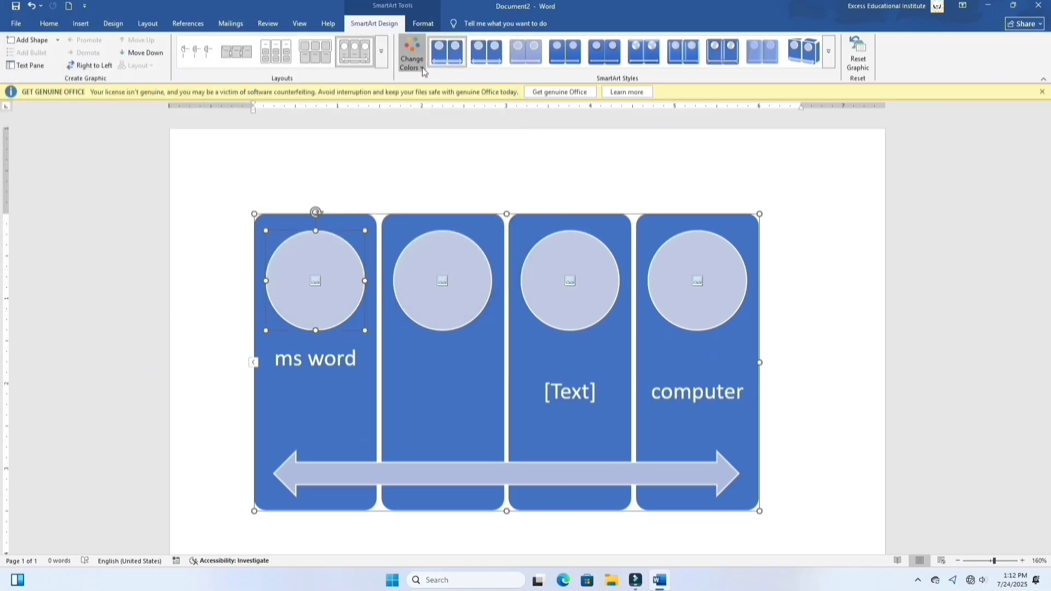
Step: Try the gray-to-red Colorful color set with an angled 3-D style on the graphic, and reset its formatting
left_click(424, 71)
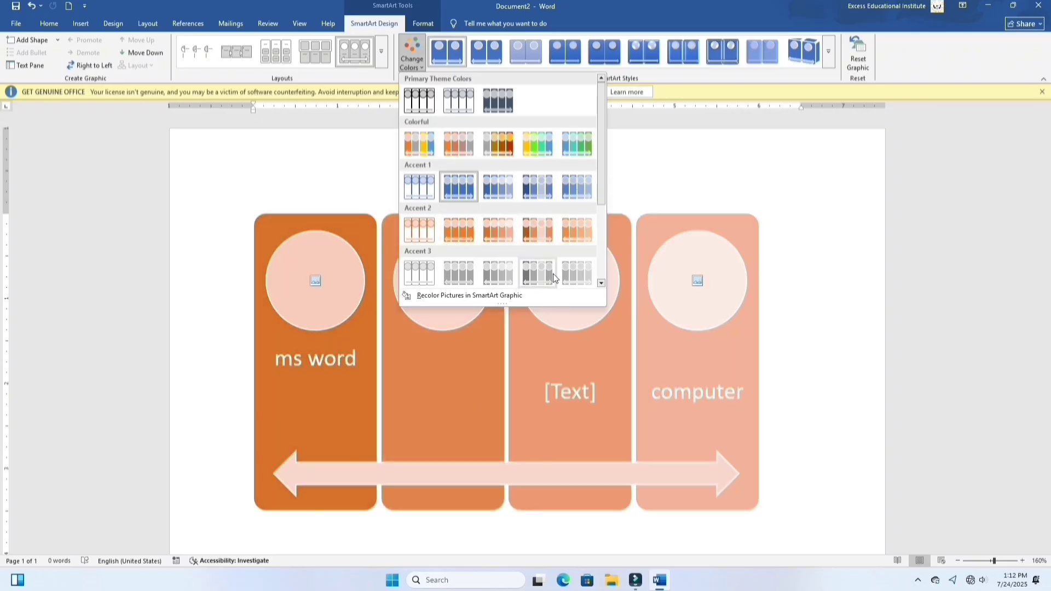
left_click(495, 146)
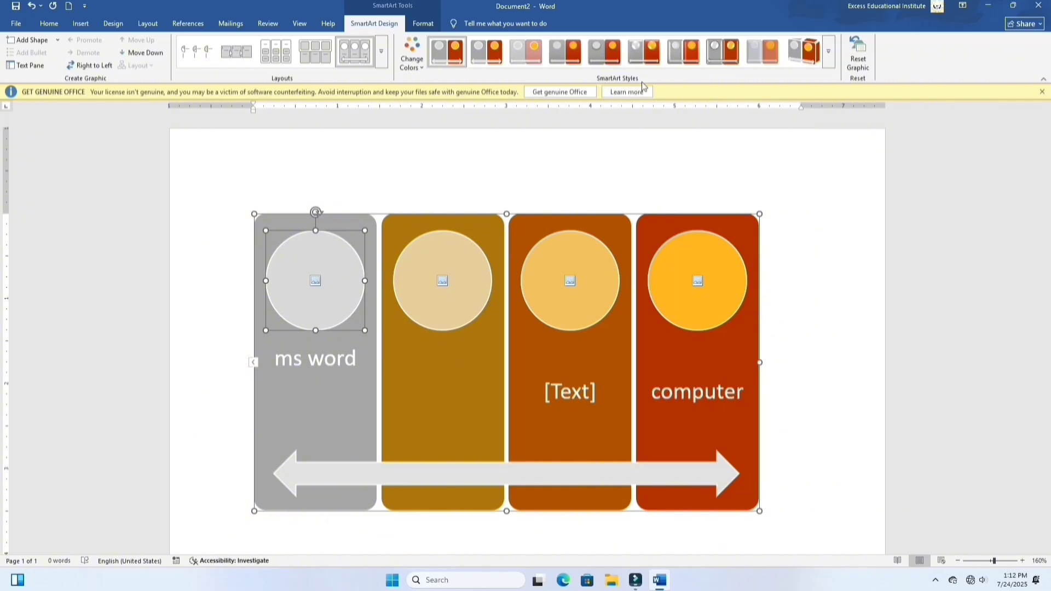
left_click(828, 50)
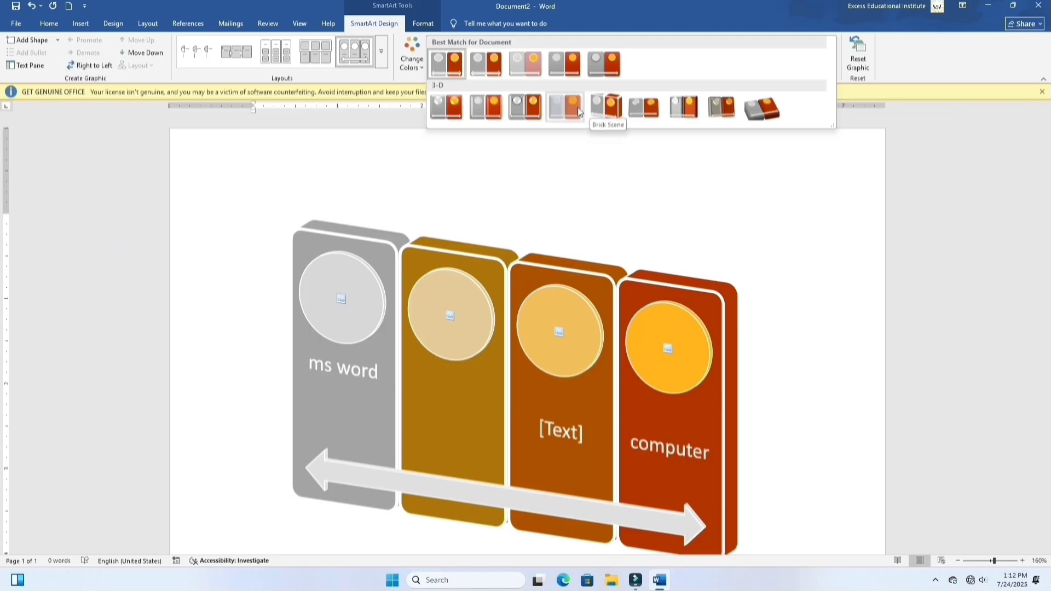
left_click(730, 118)
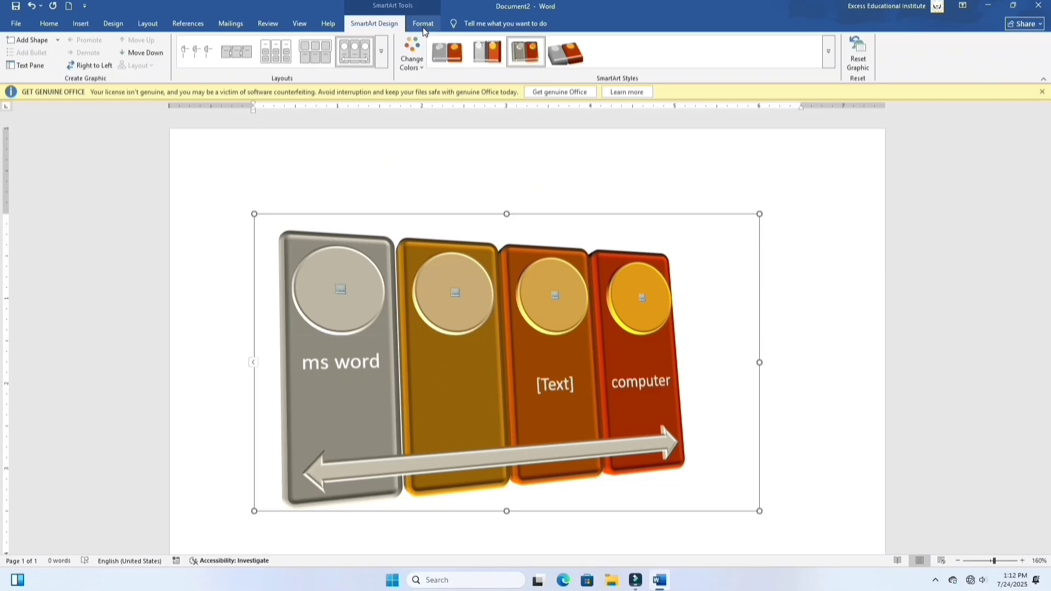
left_click(863, 67)
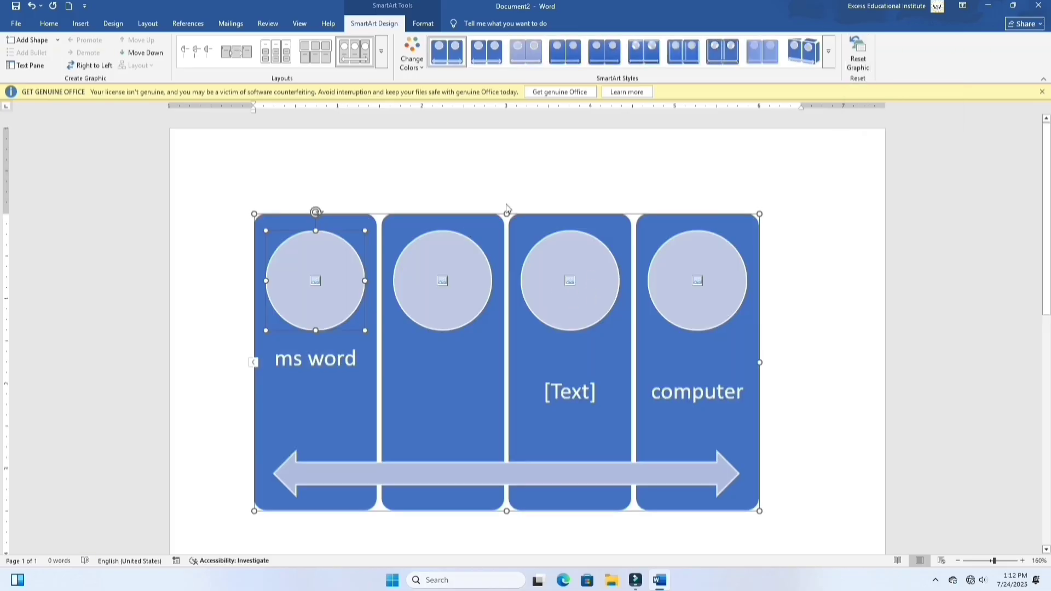
Step: Change the "ms word" column's shape to a smiley face and undo the shape change
left_click(423, 24)
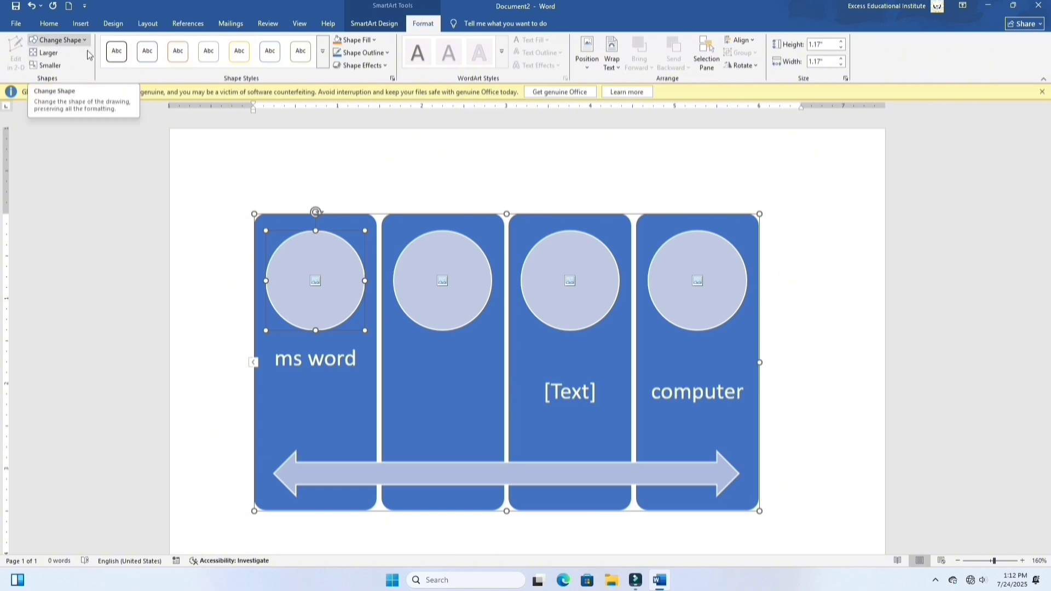
left_click(326, 392)
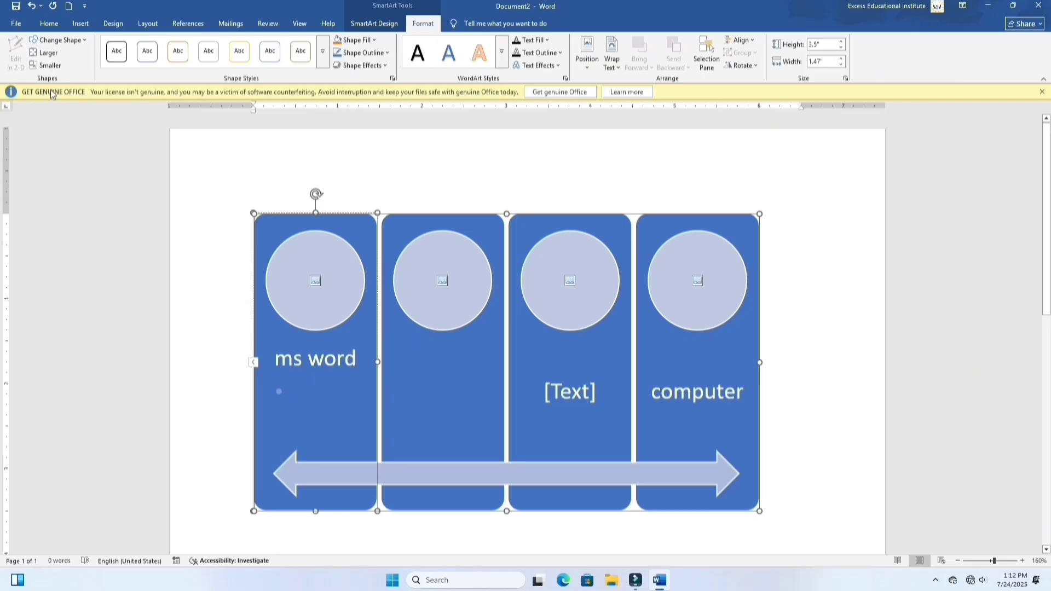
left_click(58, 40)
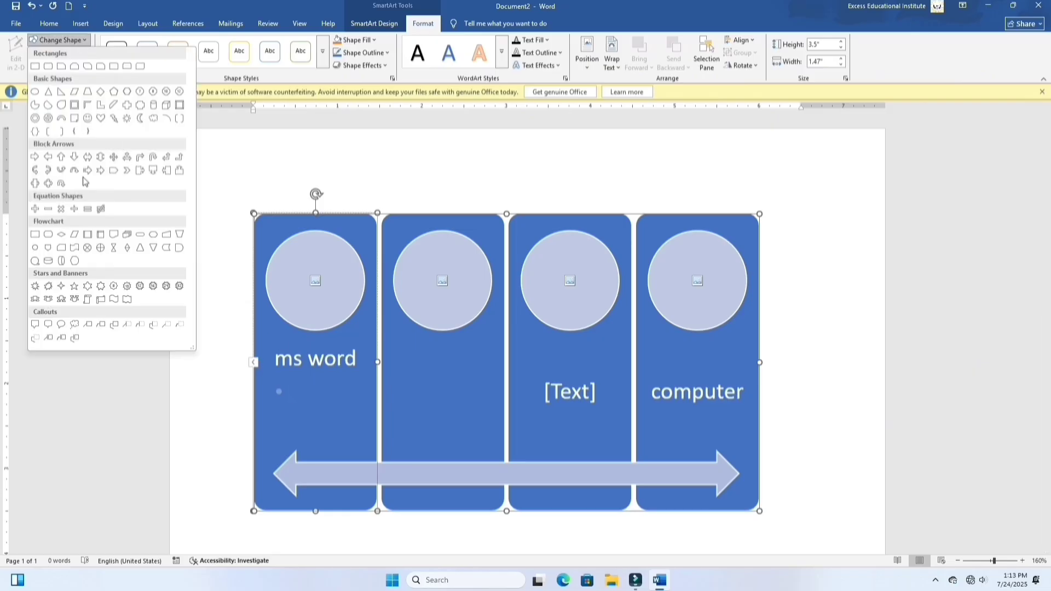
left_click(88, 124)
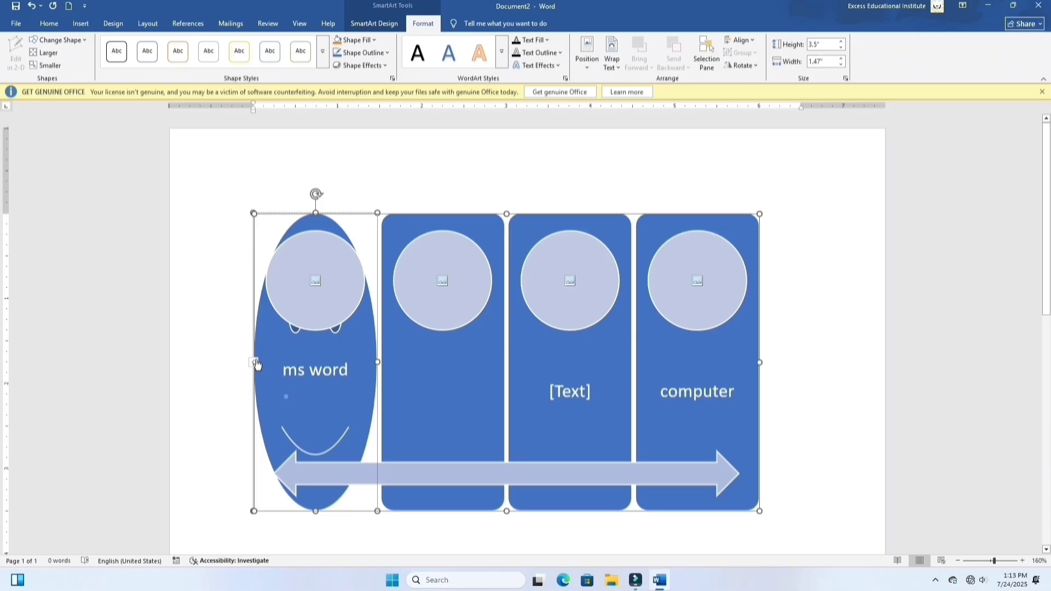
left_click(57, 40)
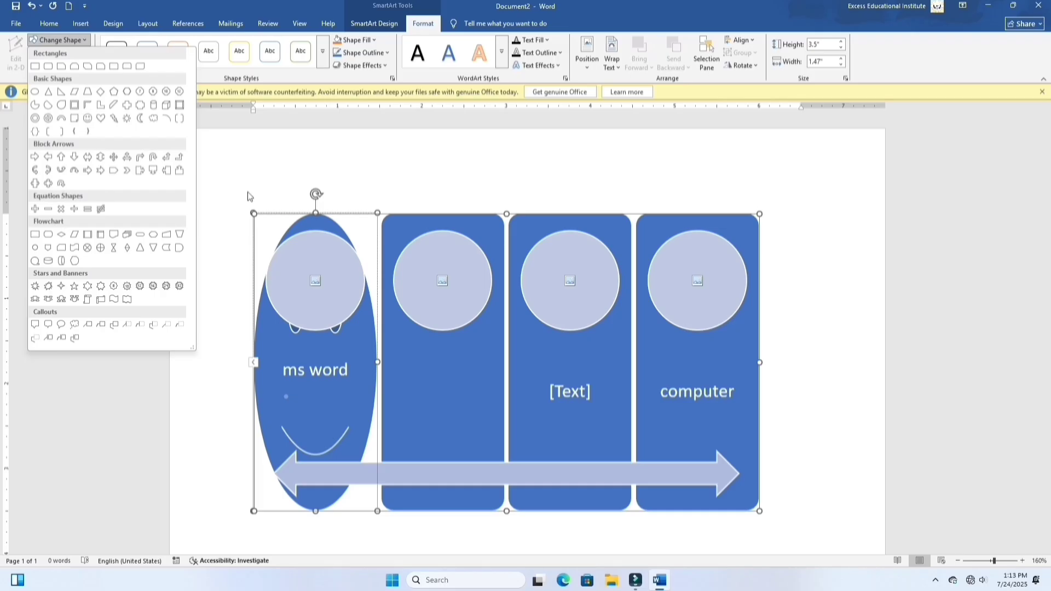
left_click(272, 168)
key("ctrl+z")
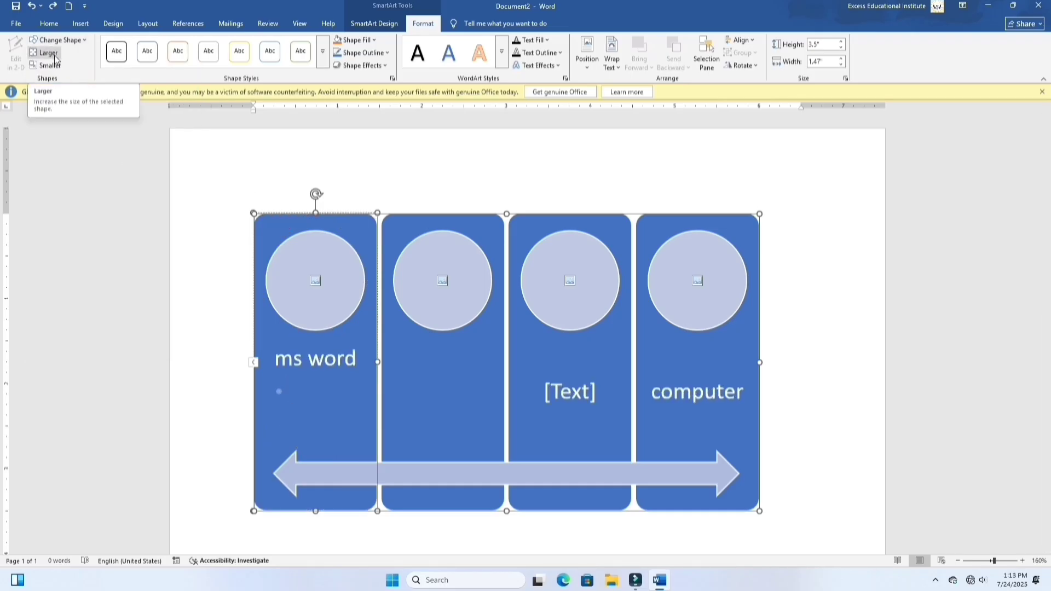
Step: Undo the graphic's reset, style, color and layout changes along with the last downward move of the "computer" box
key("ctrl+z")
key("ctrl+z")
key("ctrl+z")
key("ctrl+z")
key("ctrl+z")
key("ctrl+z")
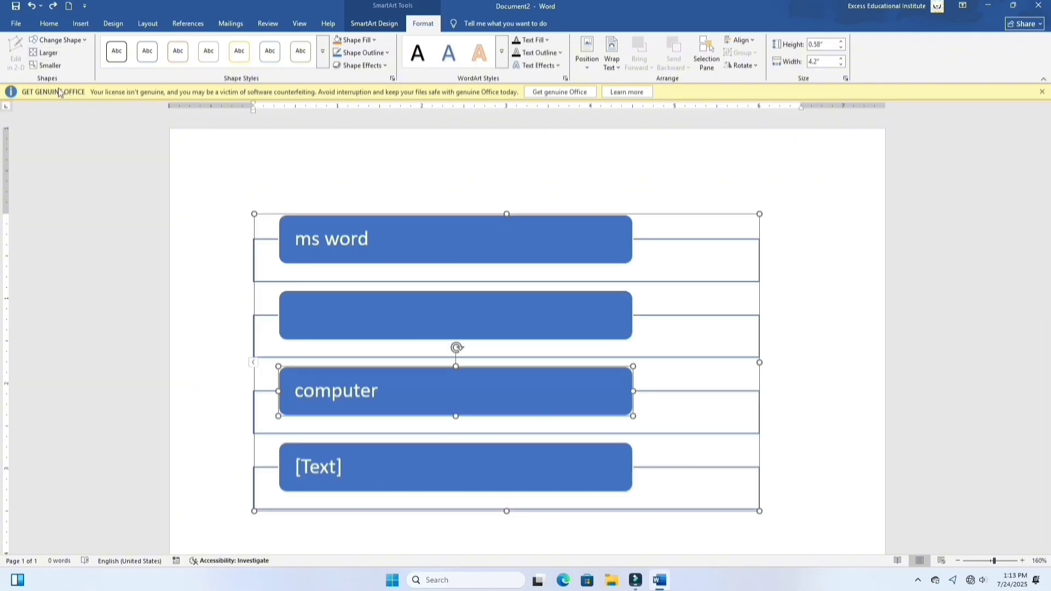
Step: Enlarge and shrink the "computer" box to 0.73" high by 4.02" wide, and apply the light orange gradient theme style
left_click(48, 53)
left_click(48, 57)
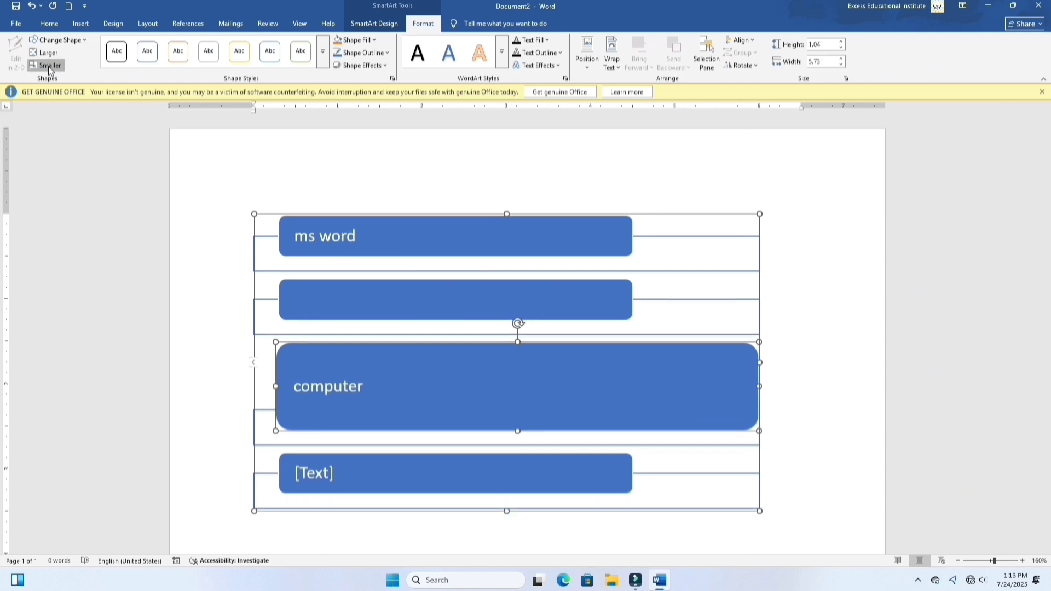
left_click(49, 66)
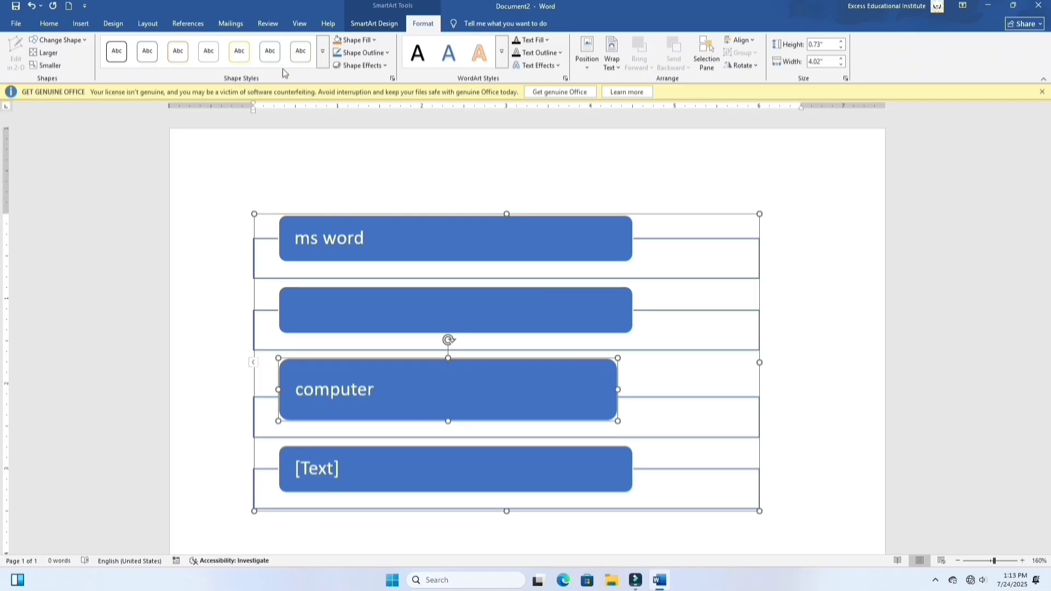
left_click(323, 64)
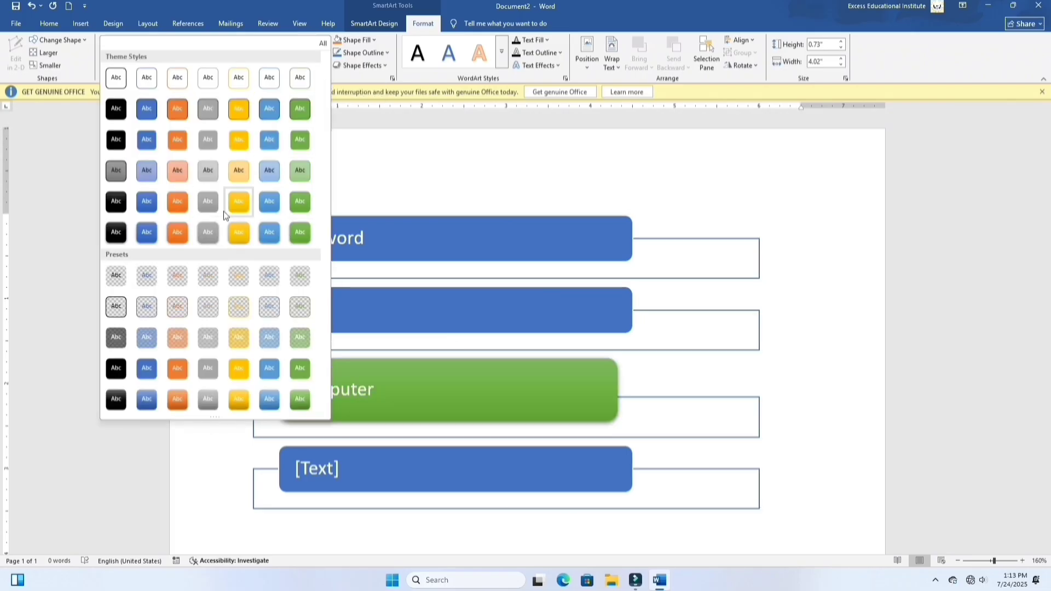
left_click(178, 170)
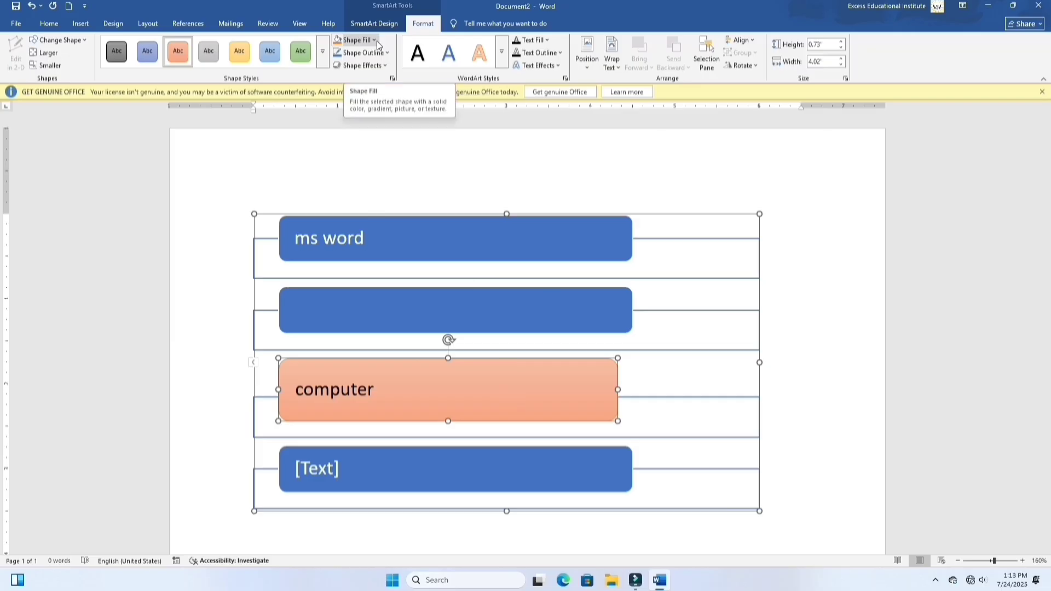
Step: Examine the fill colors and the picture and gradient fill options for the "computer" box without applying any
left_click(355, 40)
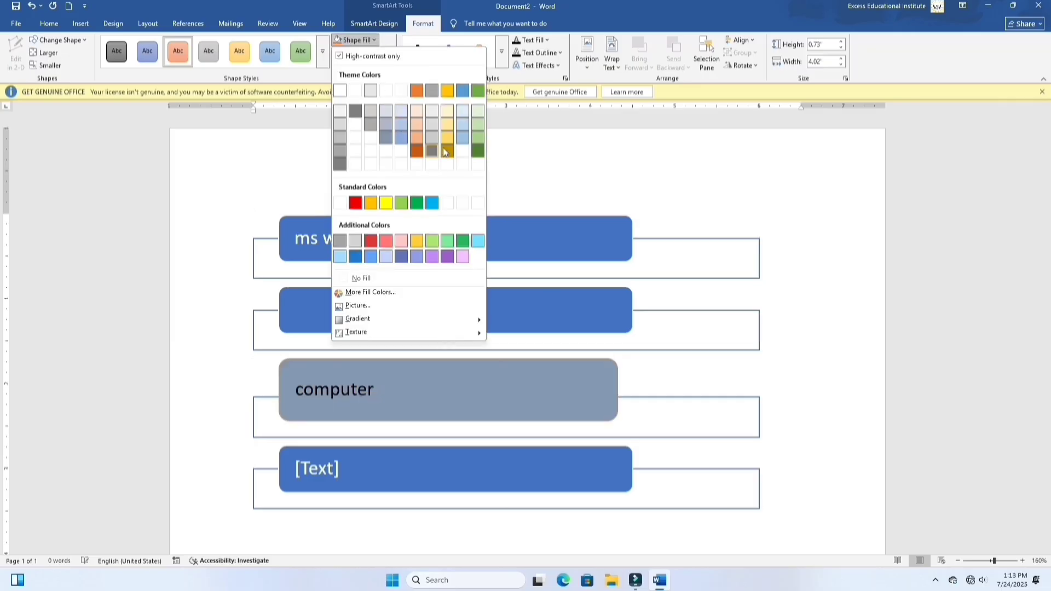
left_click(540, 161)
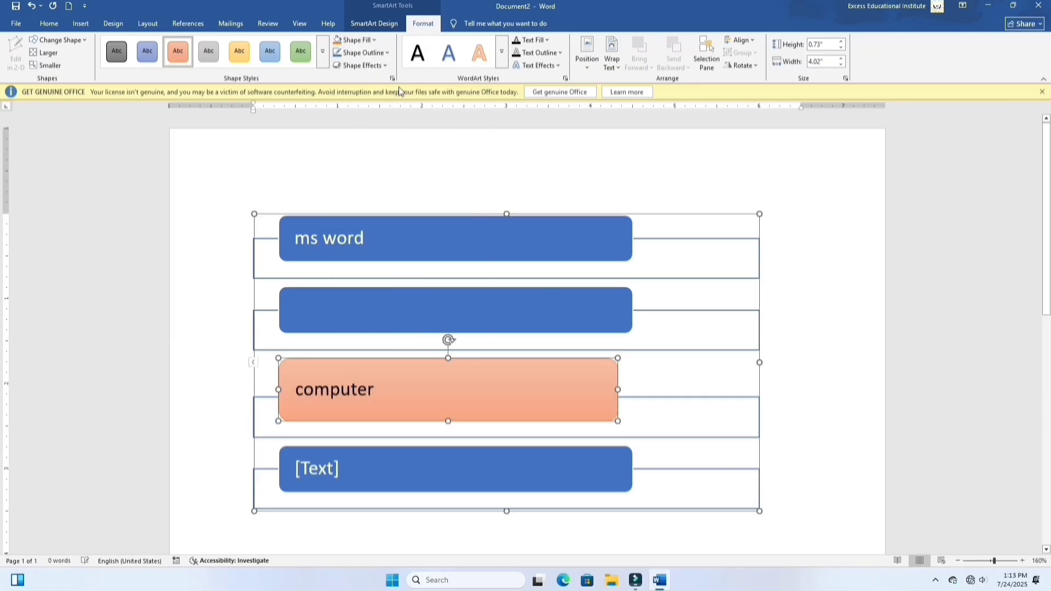
left_click(370, 42)
mouse_move(379, 317)
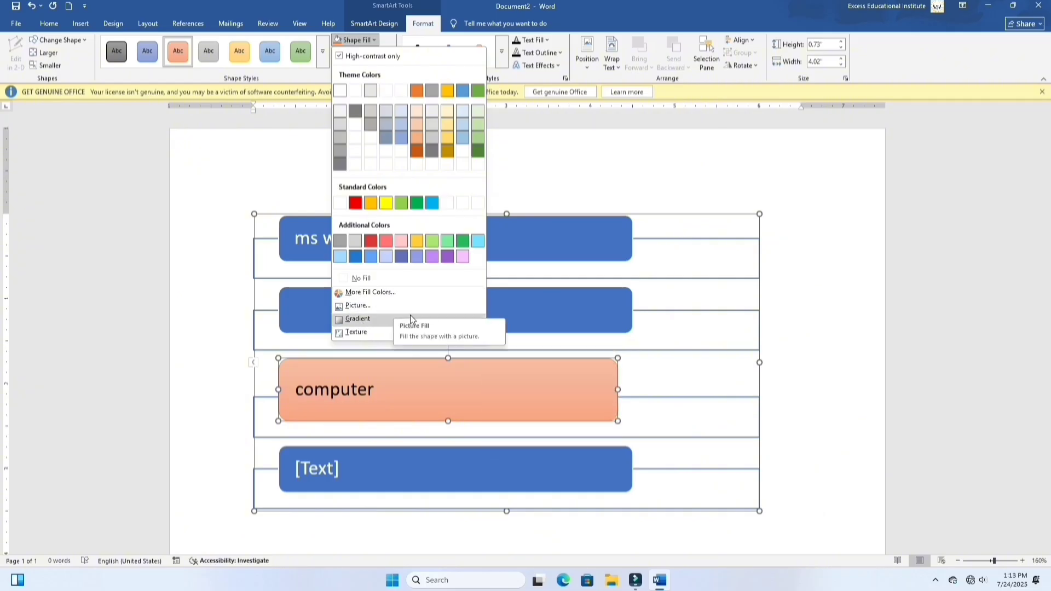
left_click(582, 203)
Step: Give the "computer" box a red outline with a 3 pt weight
left_click(364, 53)
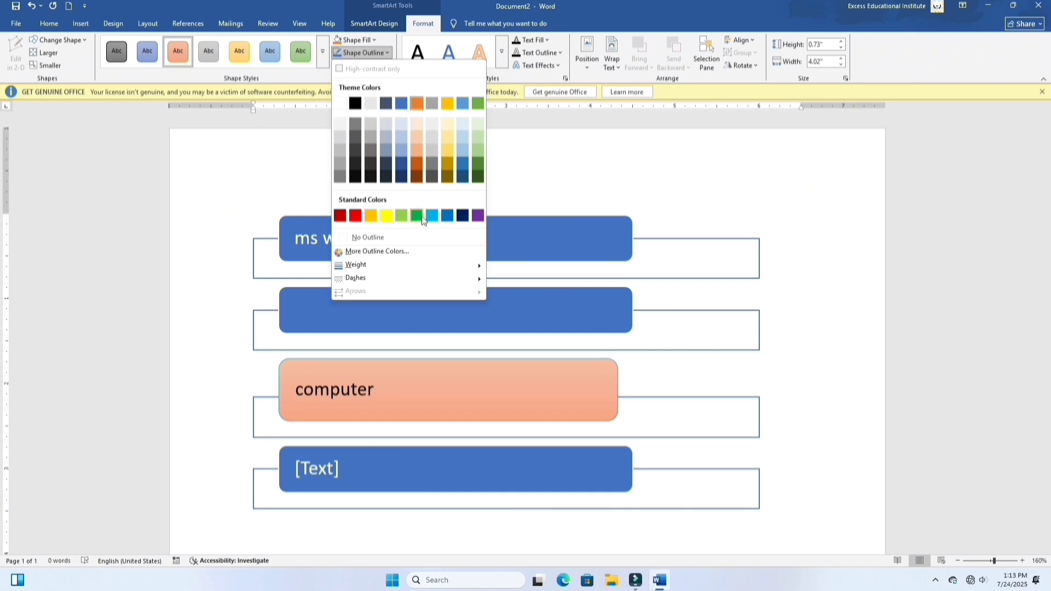
left_click(356, 217)
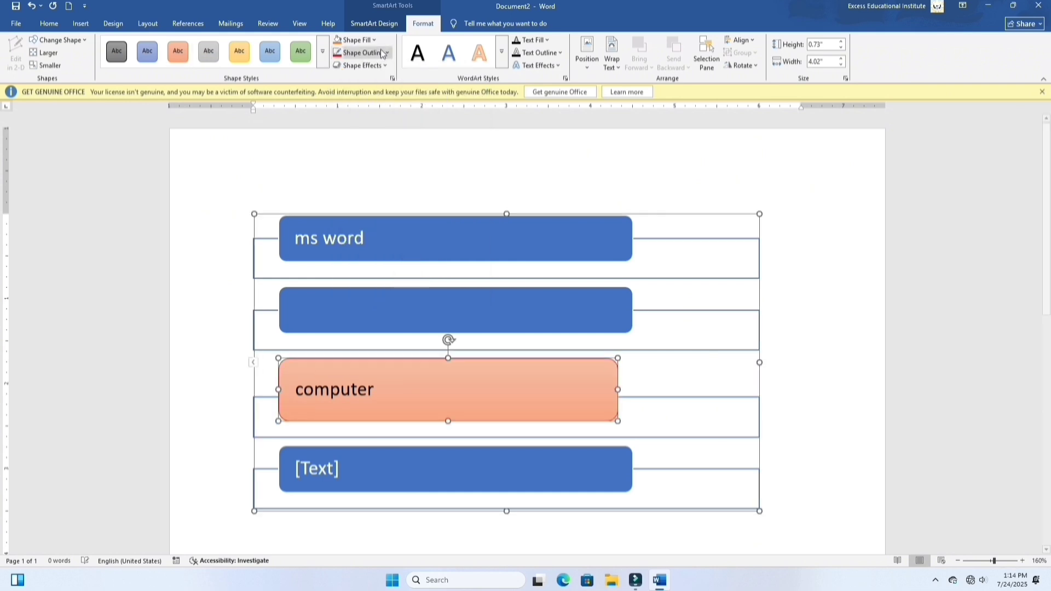
left_click(390, 53)
mouse_move(419, 274)
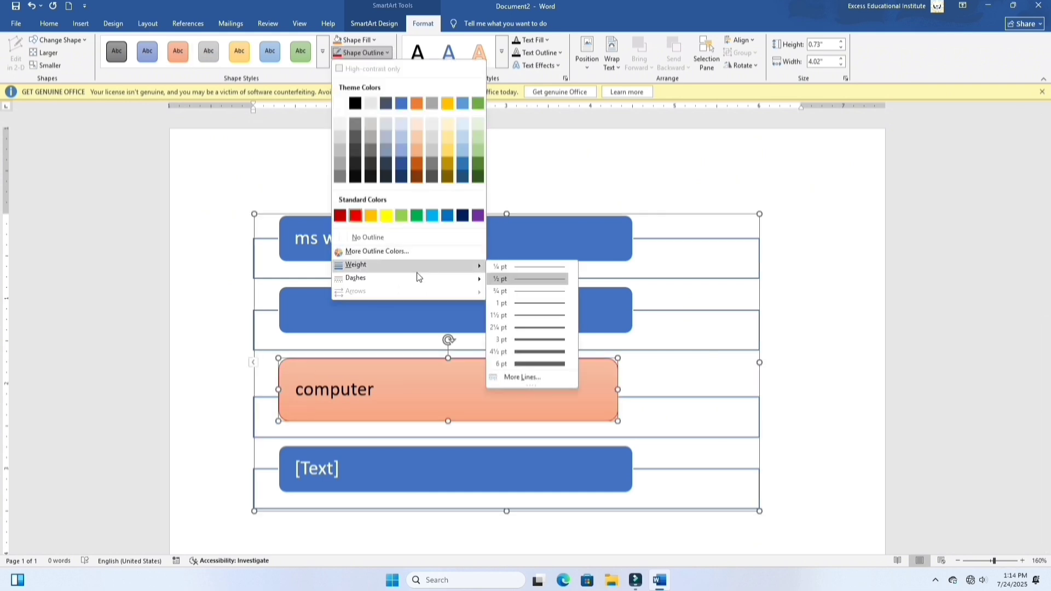
left_click(550, 337)
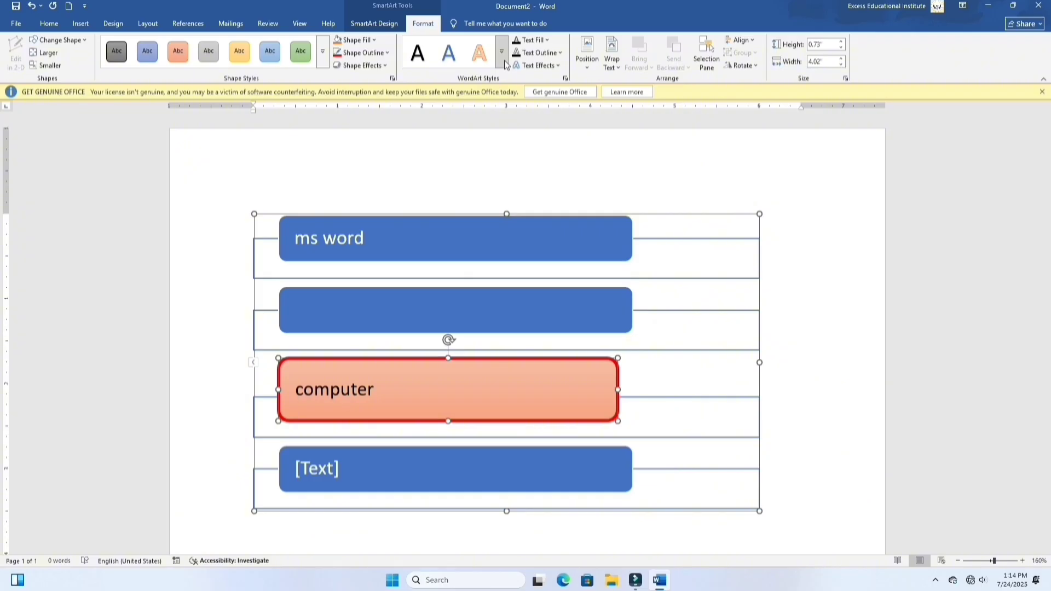
Step: Examine the shape effects and Glow variations available for the "computer" box without applying any
left_click(360, 65)
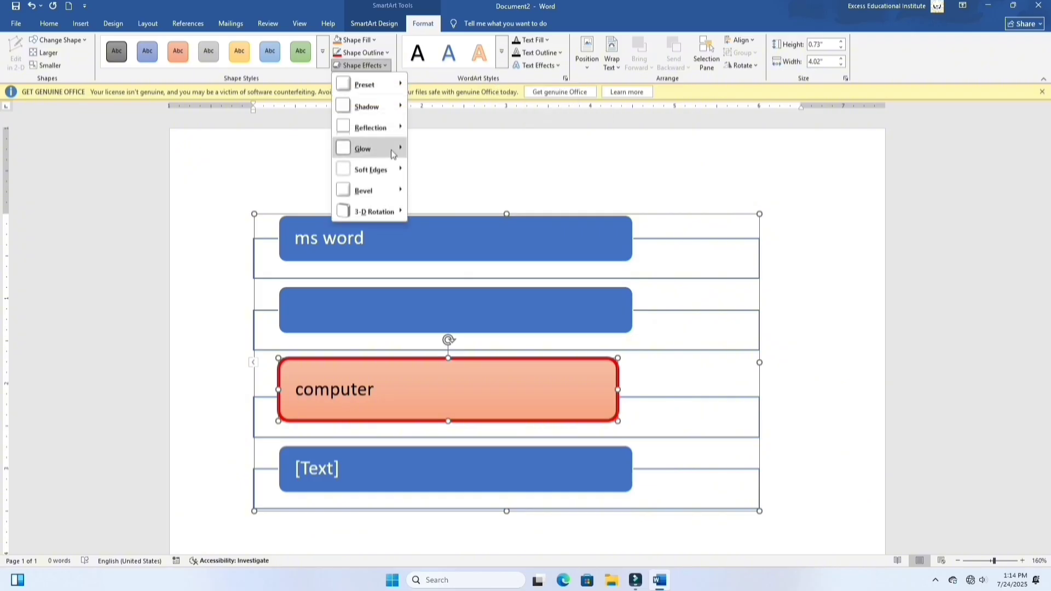
mouse_move(391, 150)
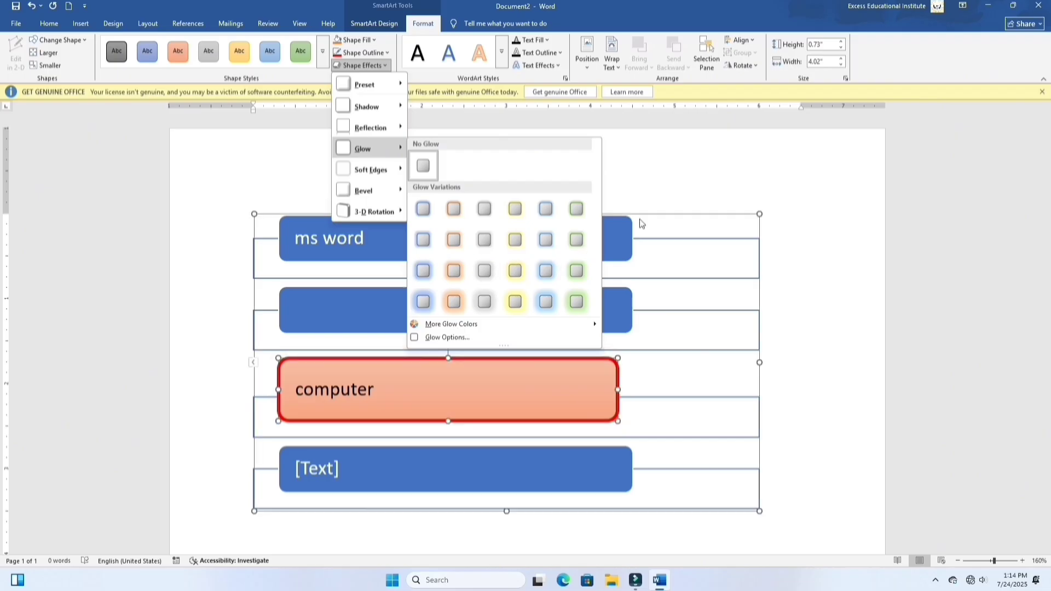
left_click(664, 190)
Step: Shift the "ms word" box slightly and apply the white WordArt style with orange outline and shadow to its text
left_click(503, 65)
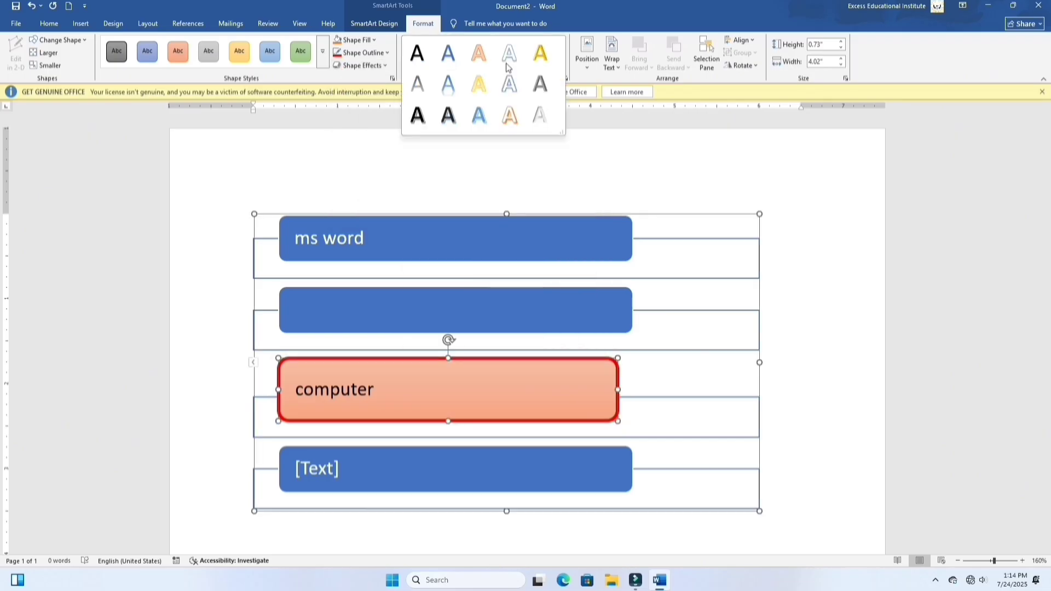
left_click(357, 246)
left_click_drag(298, 245, 365, 249)
triple_click(370, 248)
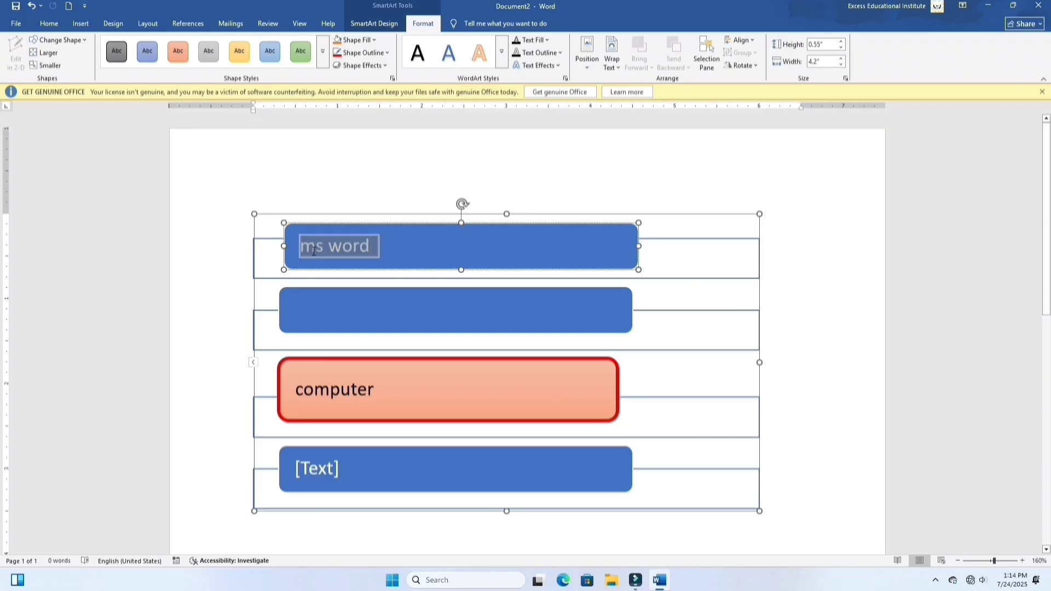
left_click(499, 60)
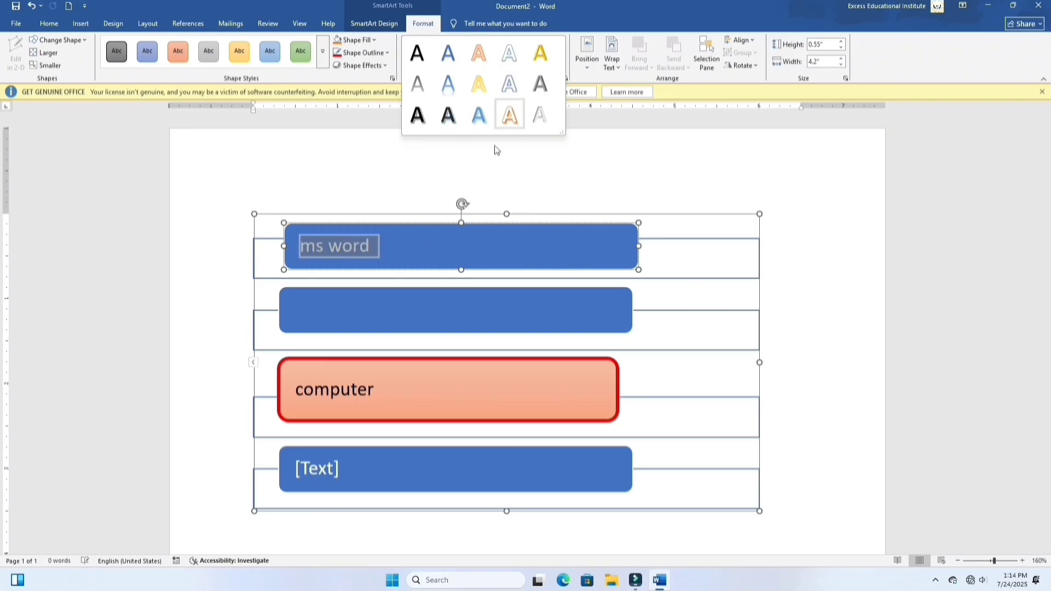
left_click(508, 119)
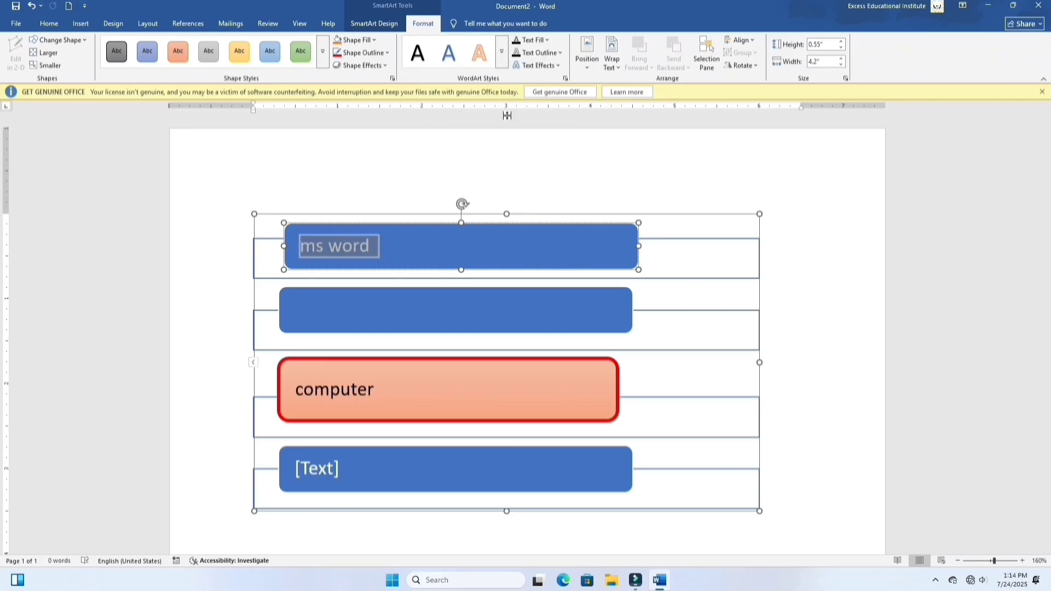
left_click(403, 257)
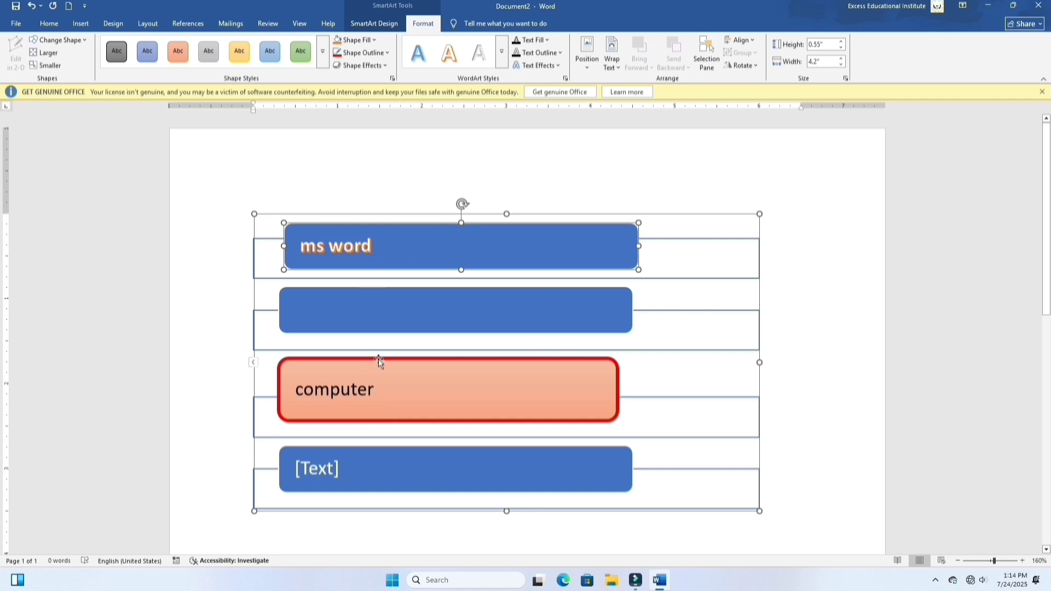
Step: Examine the text fill colors available for the "ms word" text without applying any
left_click(546, 40)
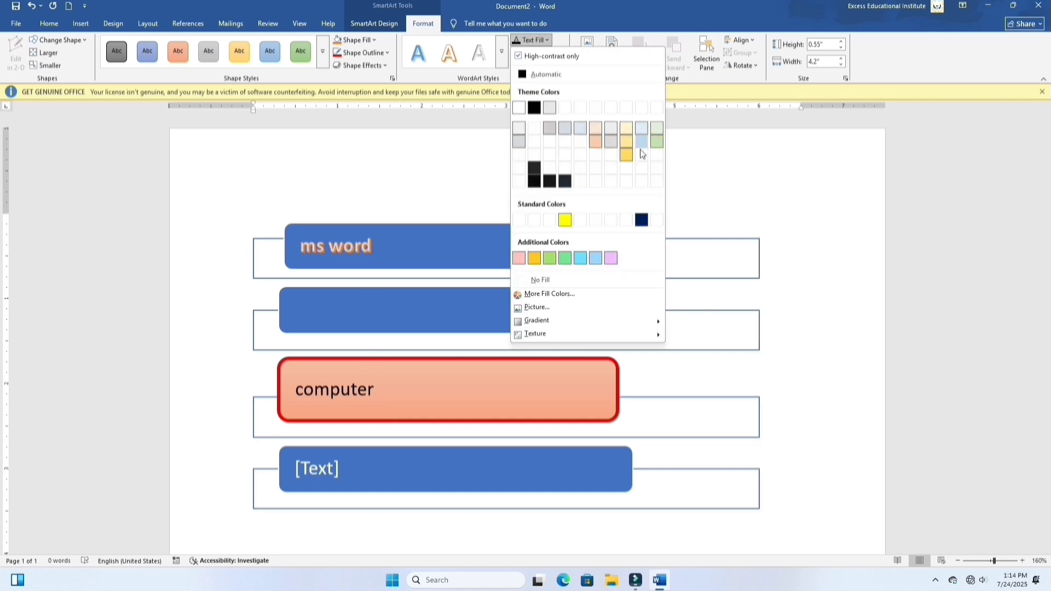
left_click(404, 144)
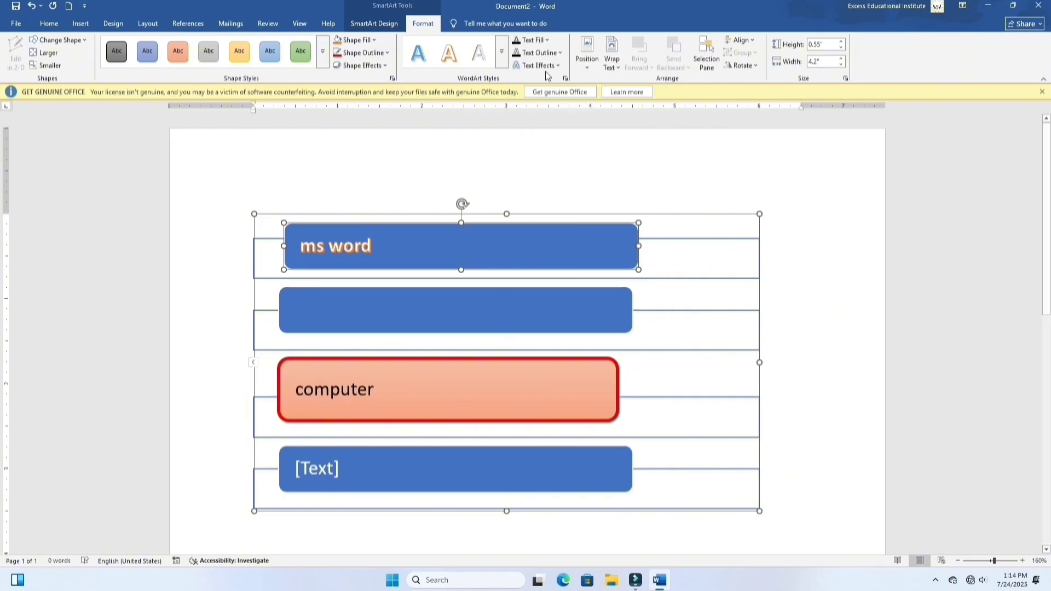
left_click(530, 40)
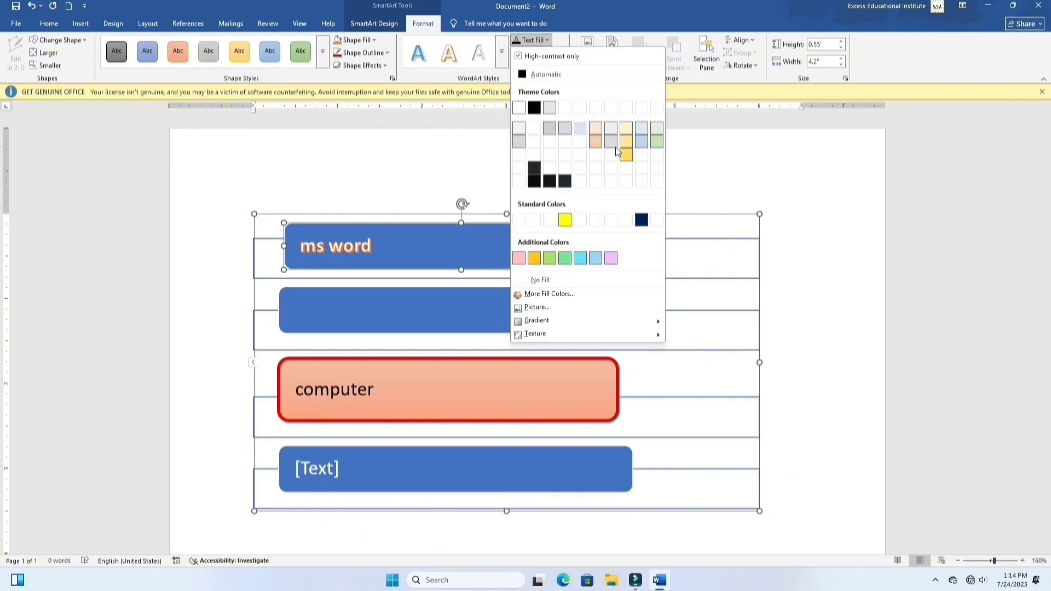
left_click(458, 176)
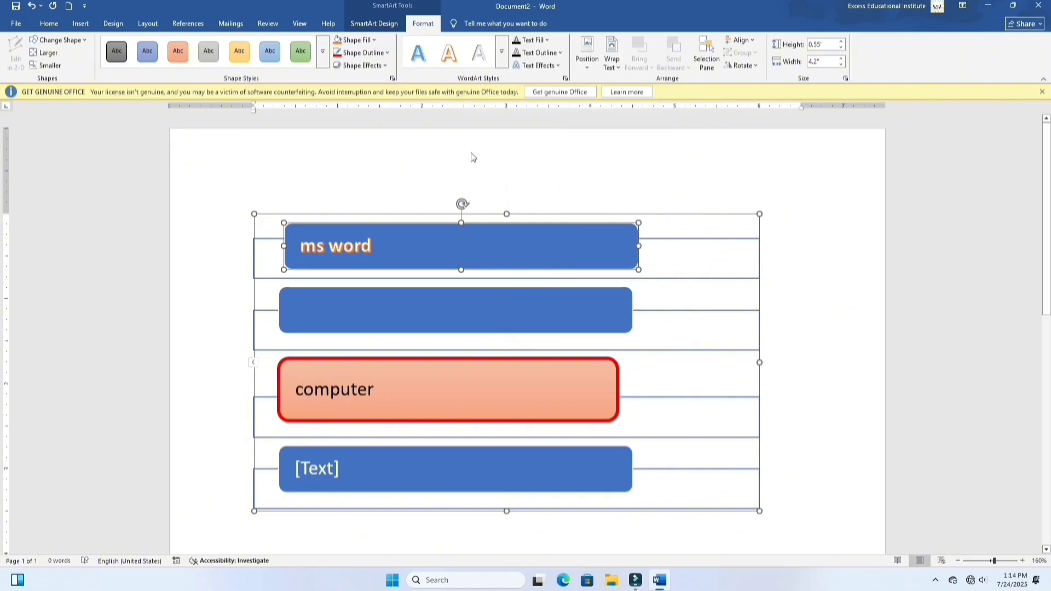
Step: Examine the 3-D Rotation, Bevel and Reflection text effects for the "ms word" text without applying any
left_click(561, 66)
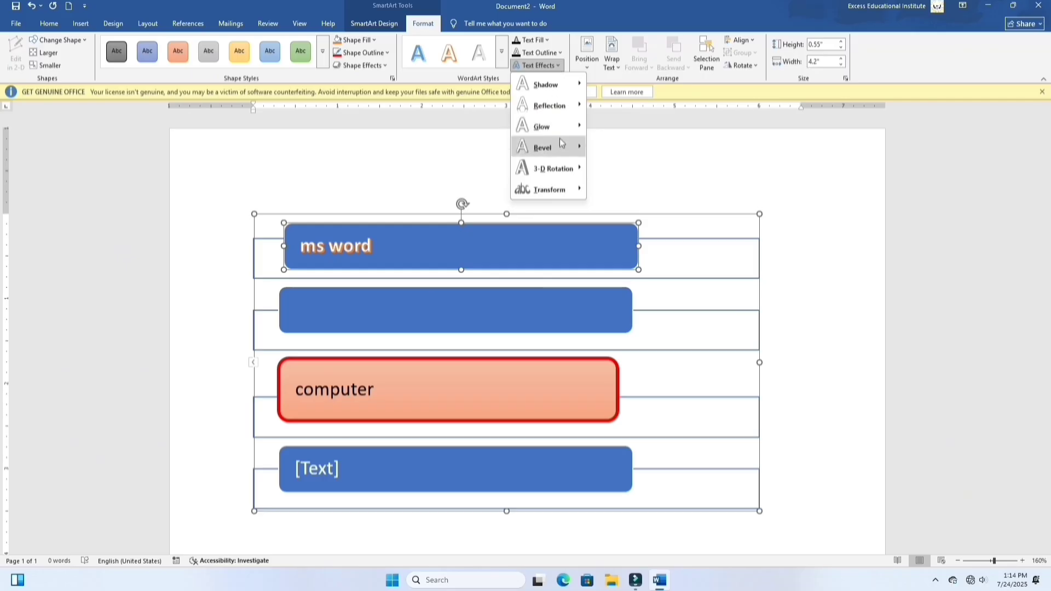
mouse_move(570, 170)
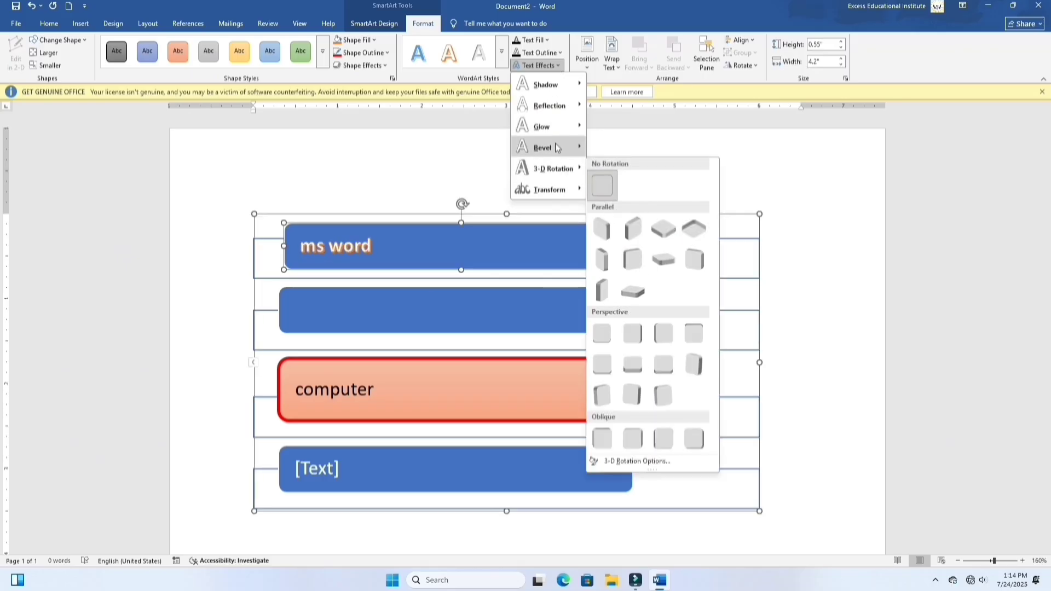
mouse_move(569, 148)
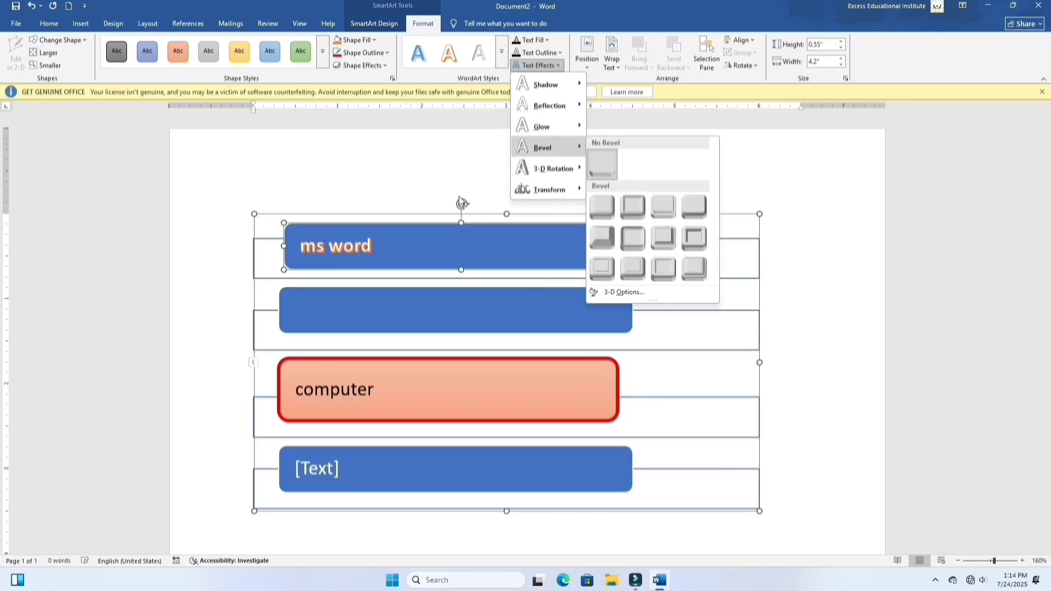
mouse_move(546, 114)
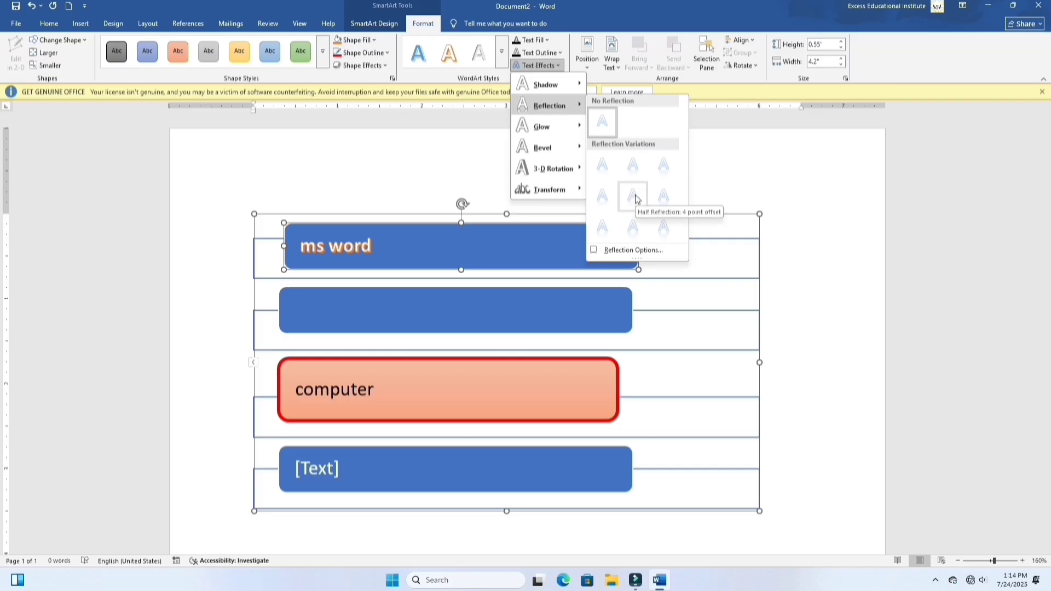
left_click(759, 190)
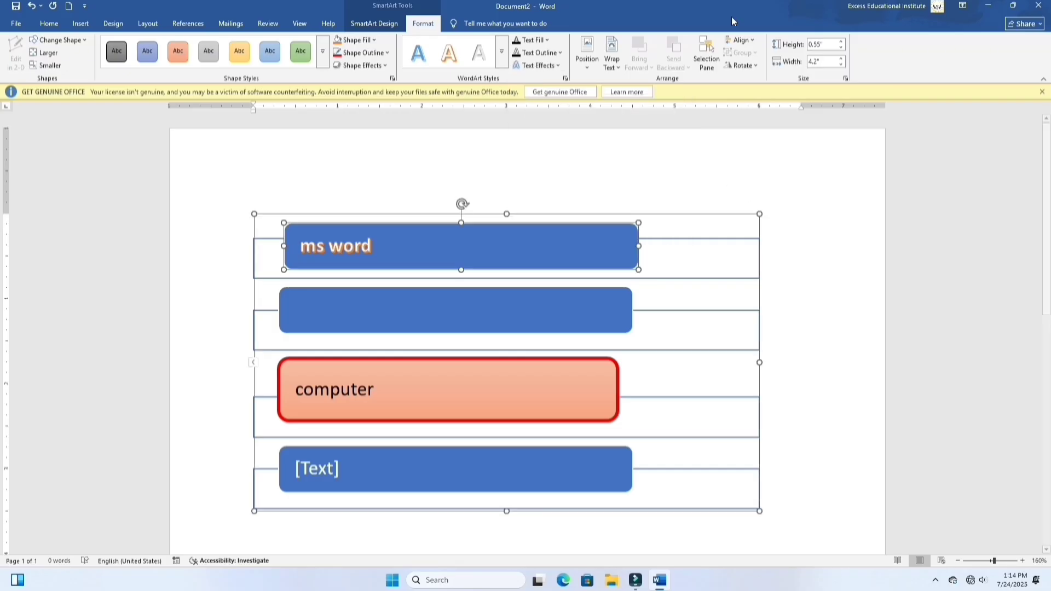
Step: Draw a rectangle about 2.07" high by 2.6" wide in the empty area below the SmartArt graphic
left_click(587, 60)
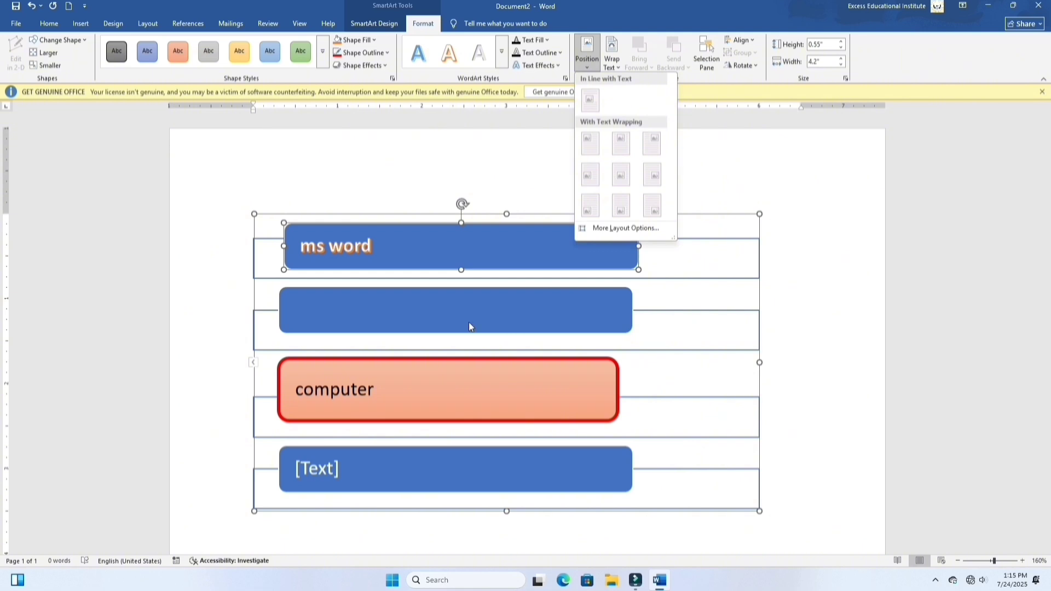
scroll(438, 324, "down", 6)
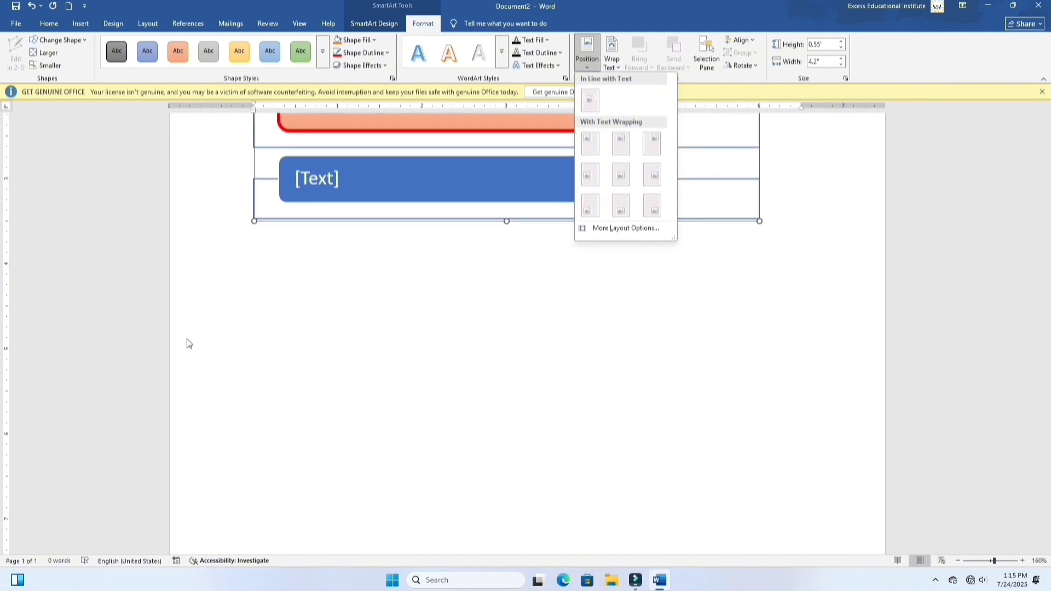
left_click(194, 306)
left_click(81, 24)
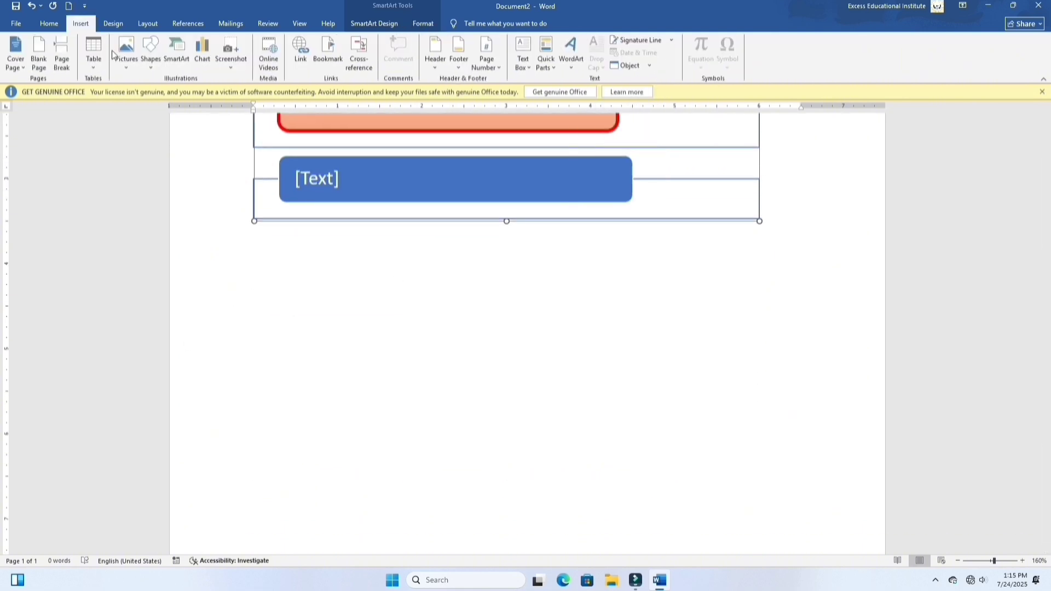
left_click(151, 52)
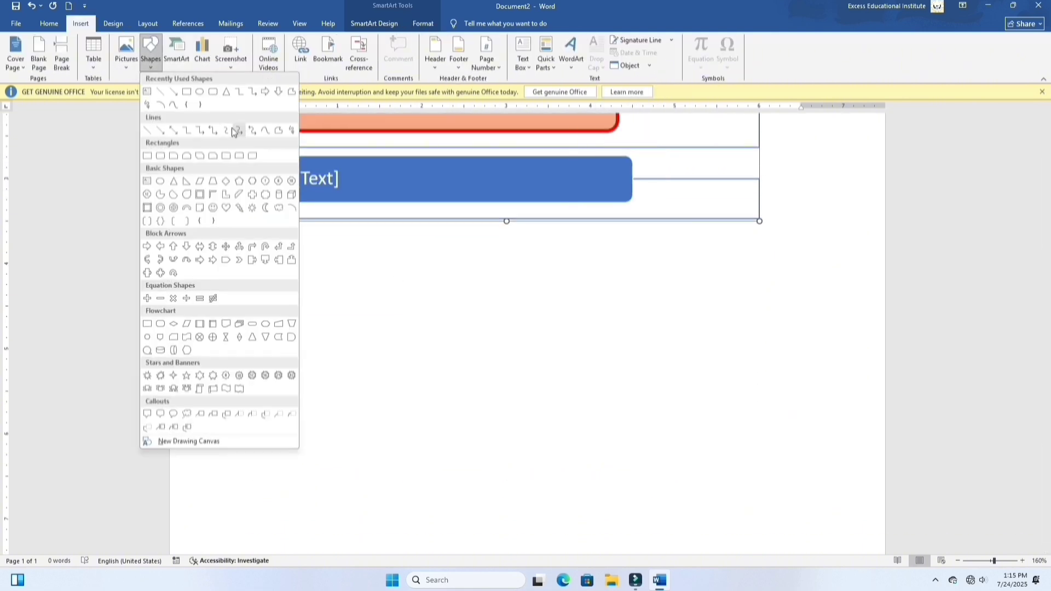
left_click(186, 91)
left_click_drag(311, 273, 530, 452)
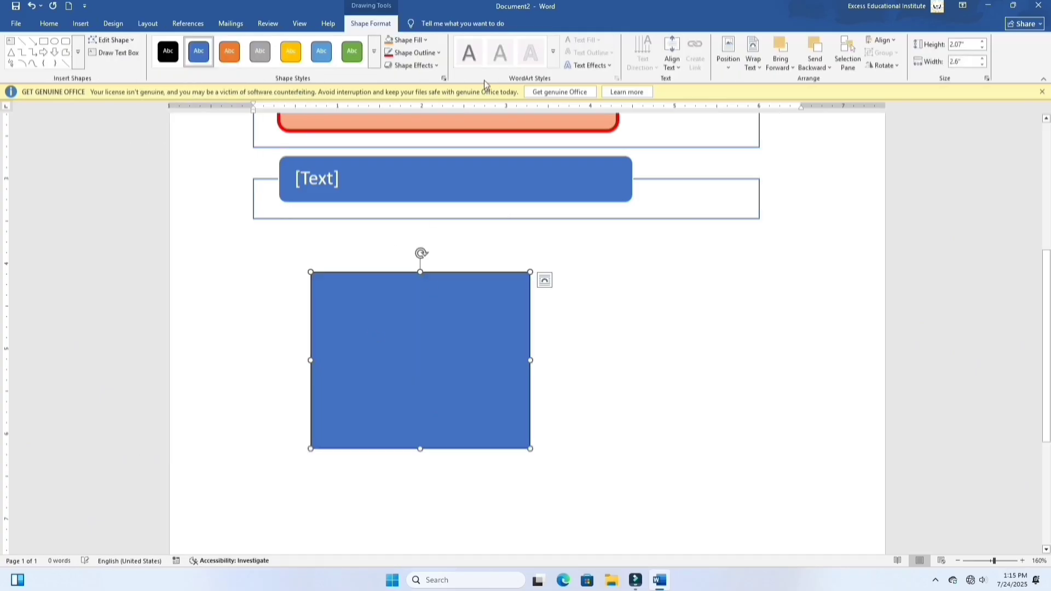
Step: Examine the Position, Wrap Text and Bring Forward options for the rectangle without applying any
left_click(731, 59)
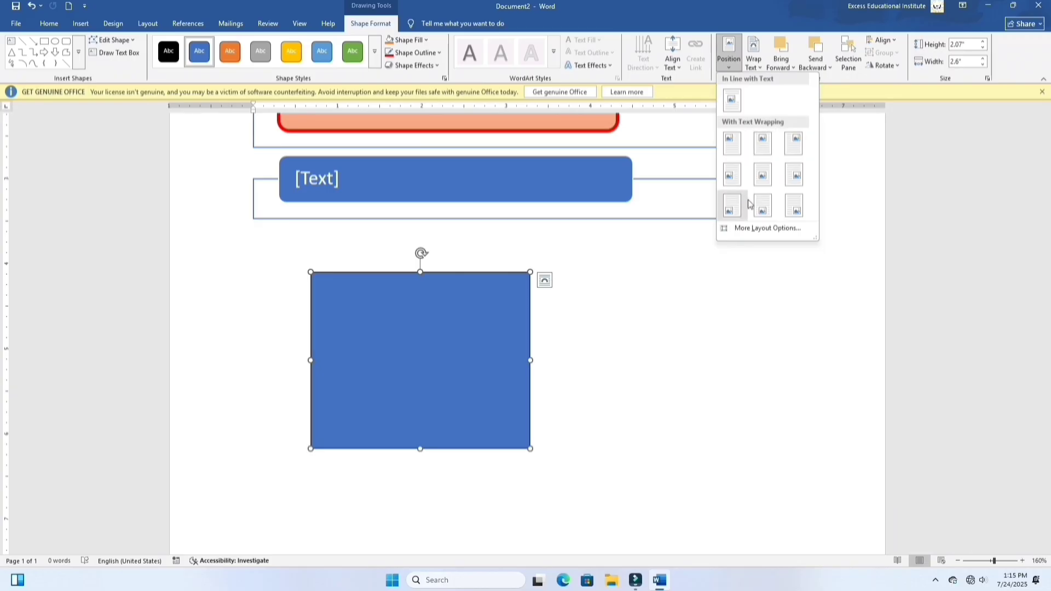
left_click(754, 66)
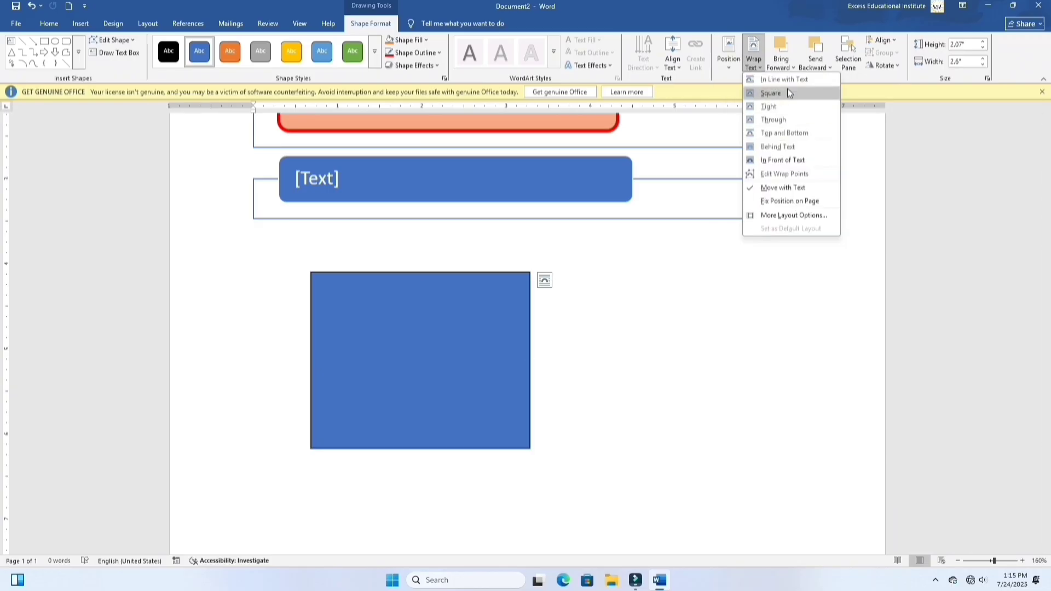
left_click(610, 283)
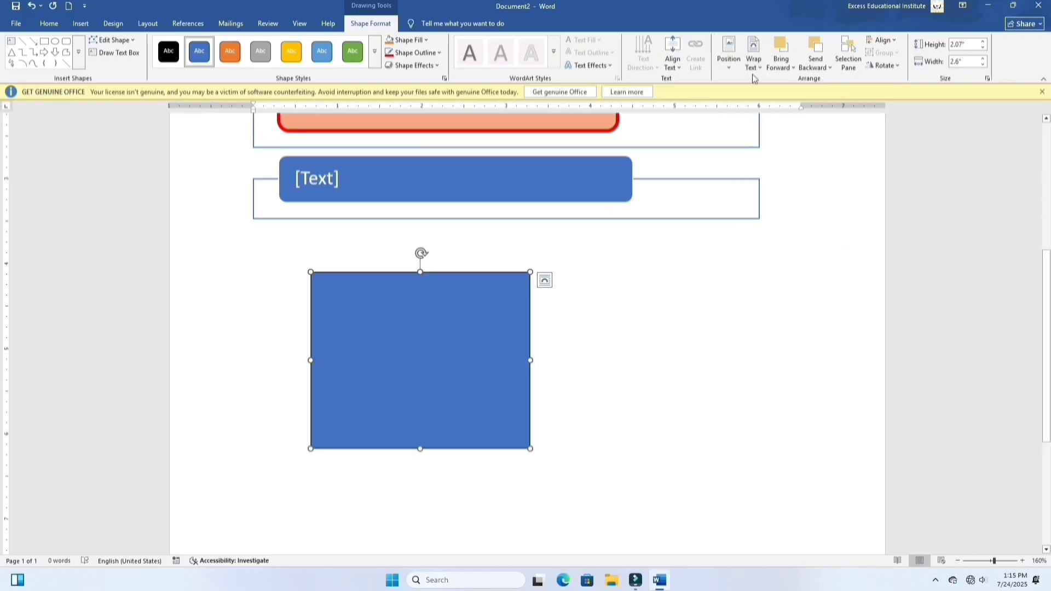
left_click(789, 66)
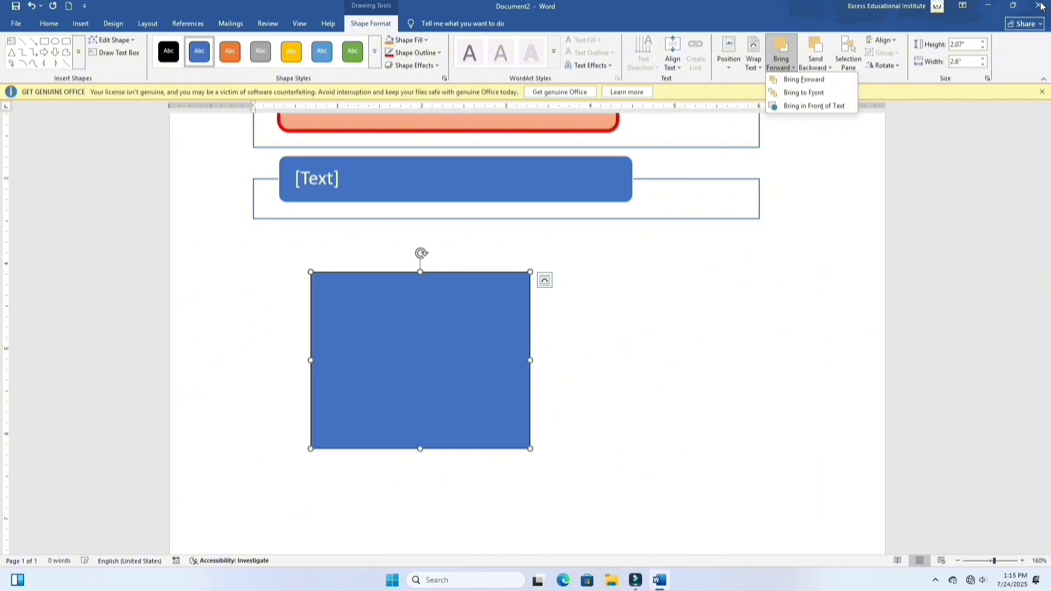
Step: Create a new blank document and insert a Clustered Column chart in it
left_click(16, 23)
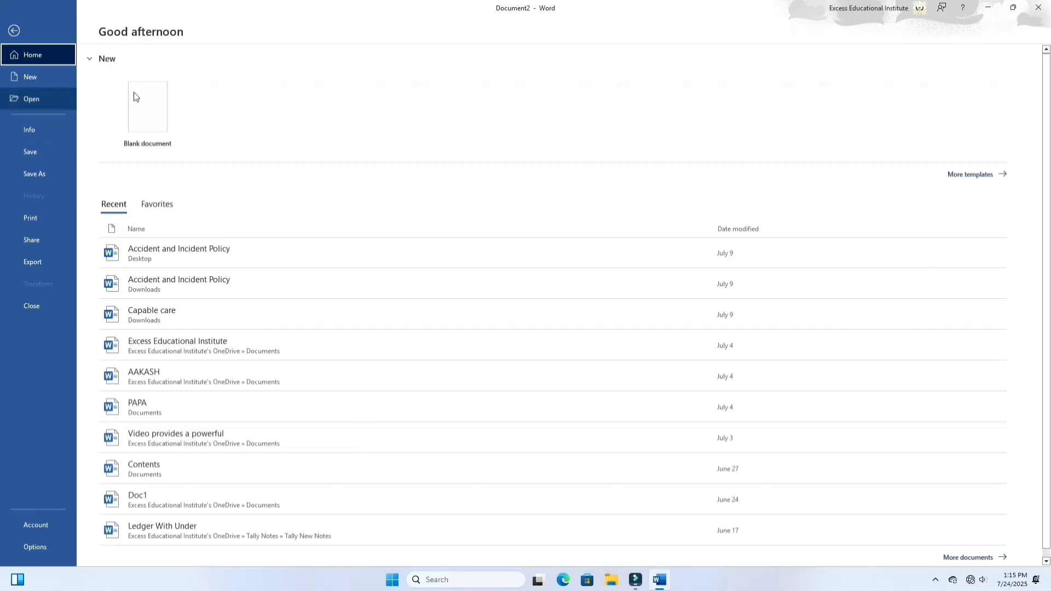
left_click(137, 130)
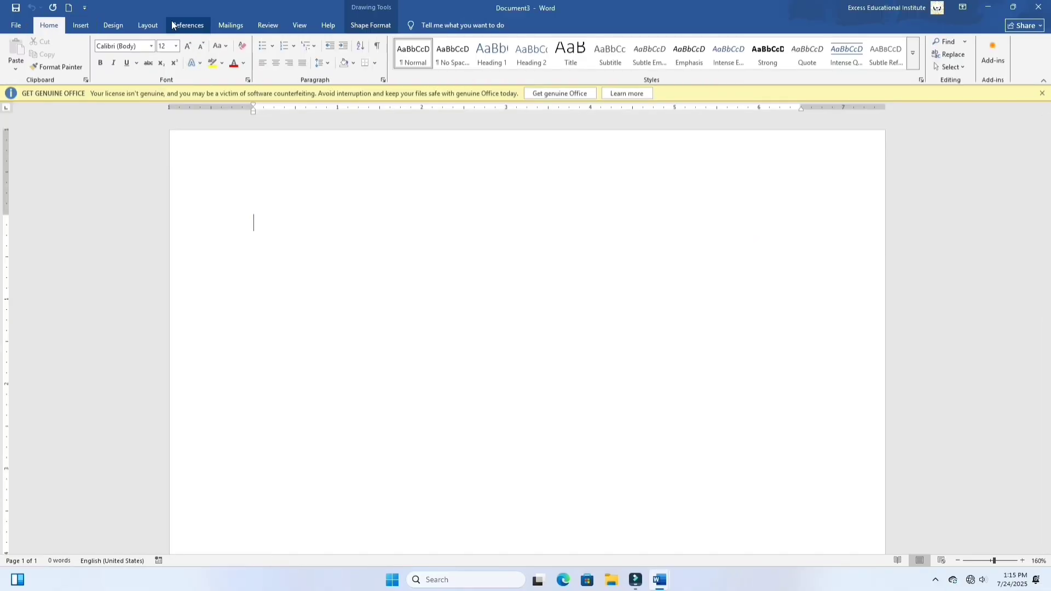
left_click(81, 26)
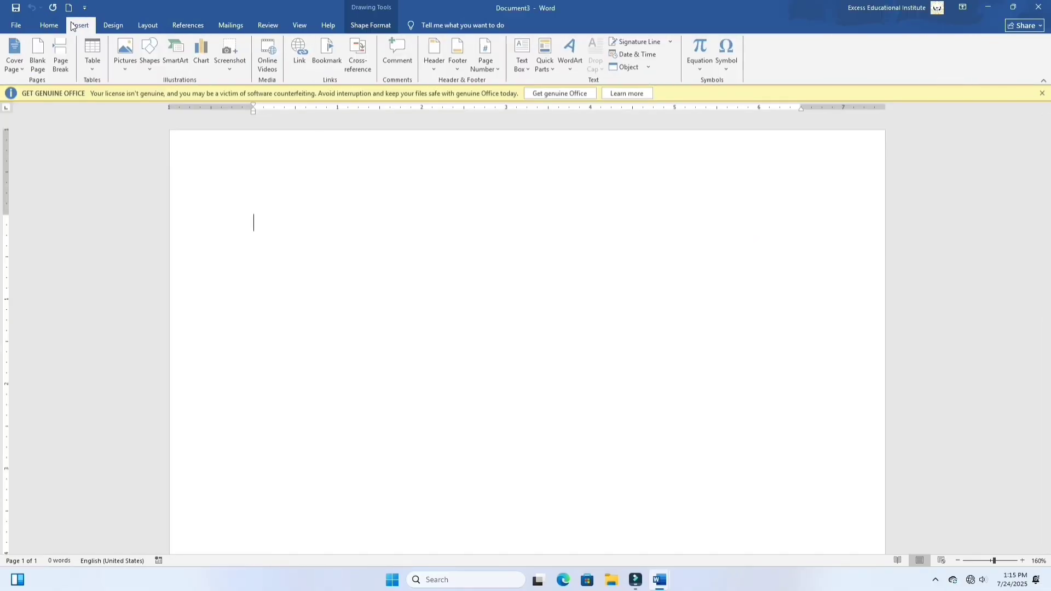
left_click(199, 53)
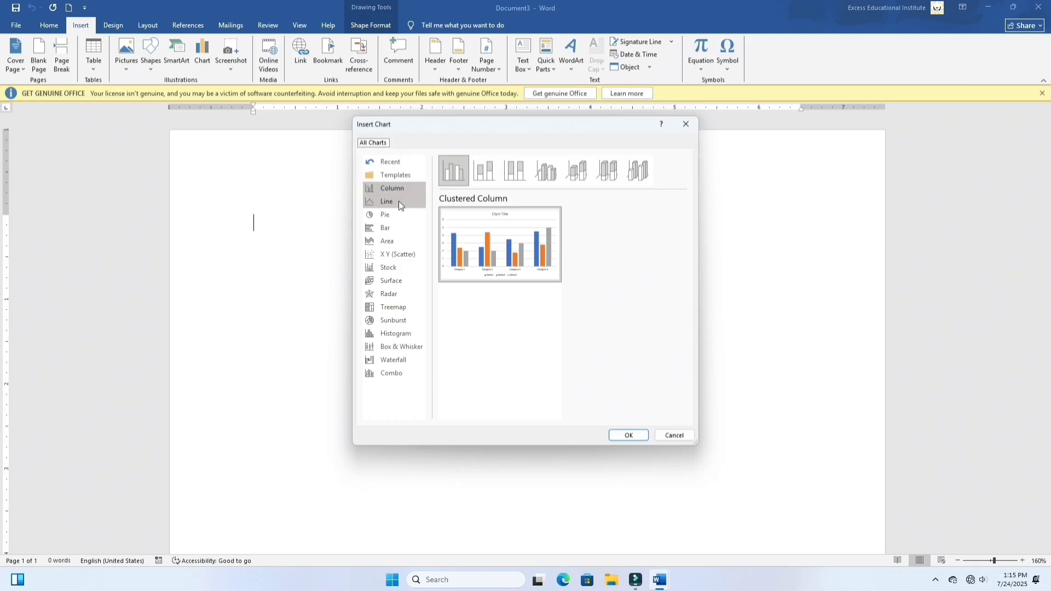
left_click(398, 201)
left_click(405, 218)
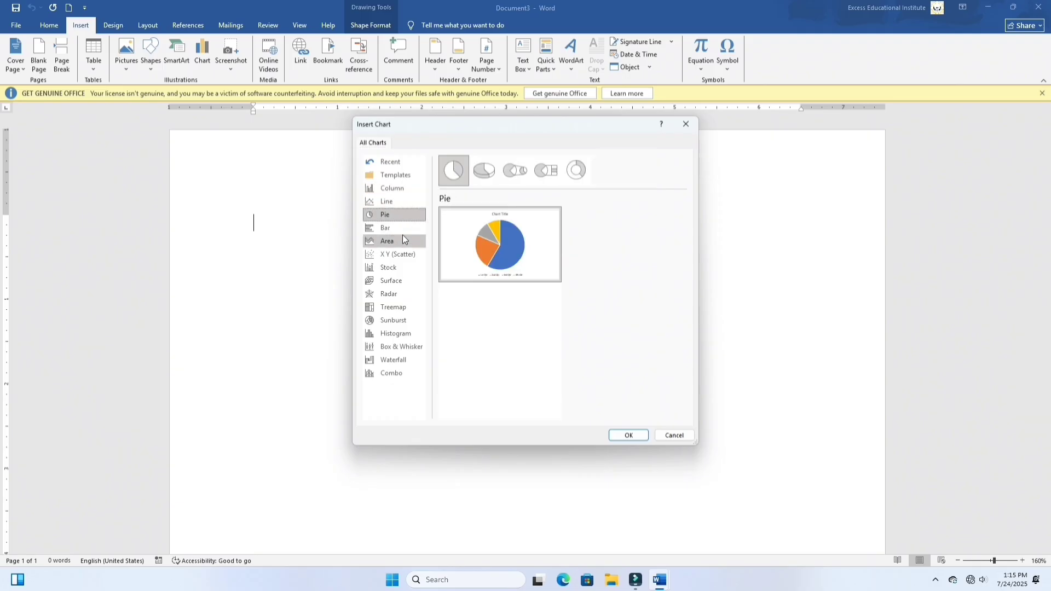
left_click(403, 233)
left_click(400, 245)
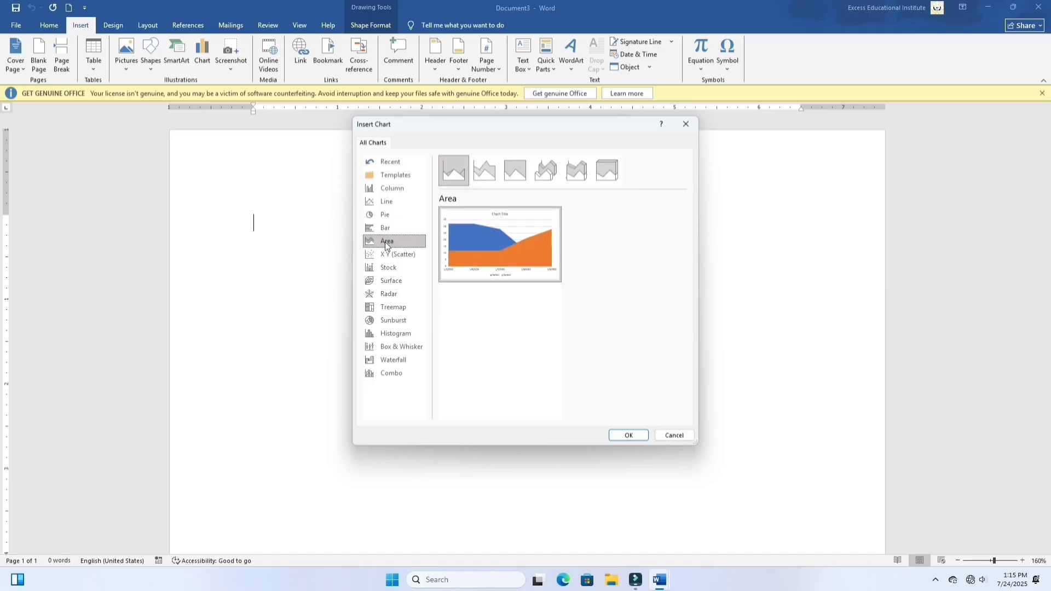
left_click(389, 190)
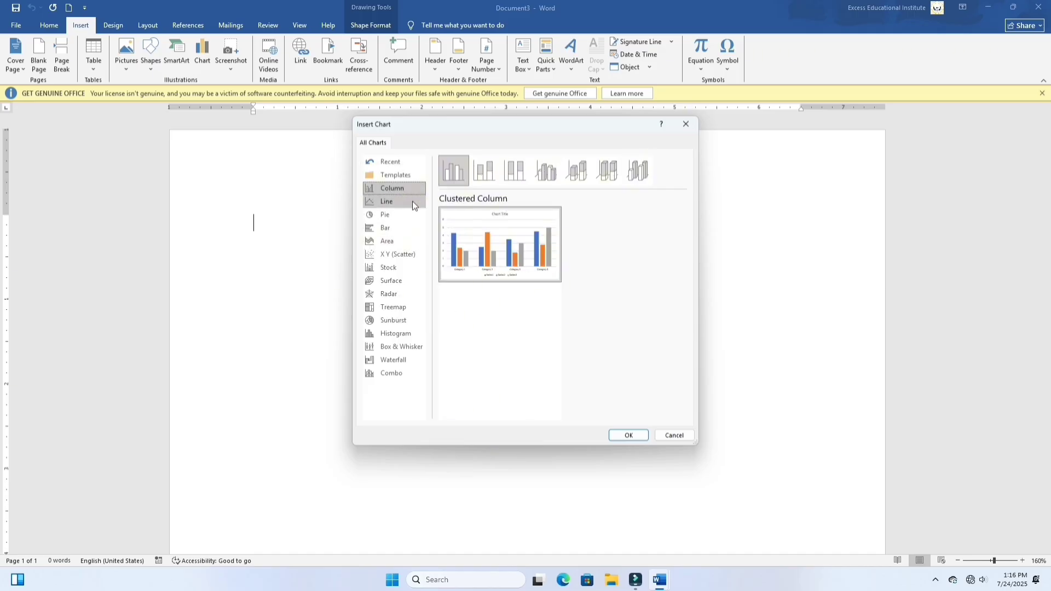
left_click(629, 436)
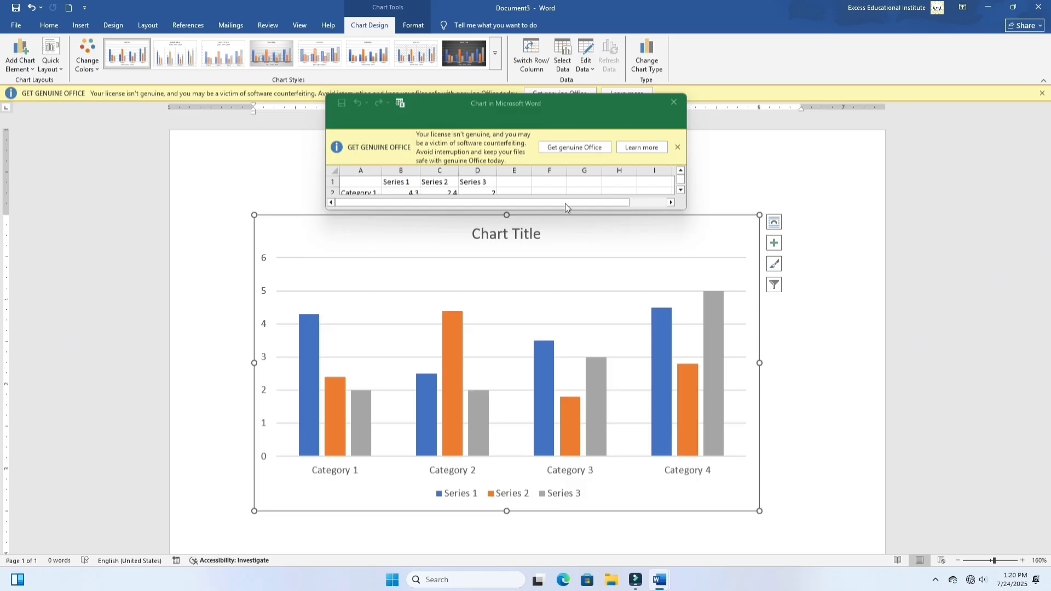
Step: Move and enlarge the chart's data sheet window, and clear the sample data from cells A1:D5
left_click_drag(541, 110, 216, 83)
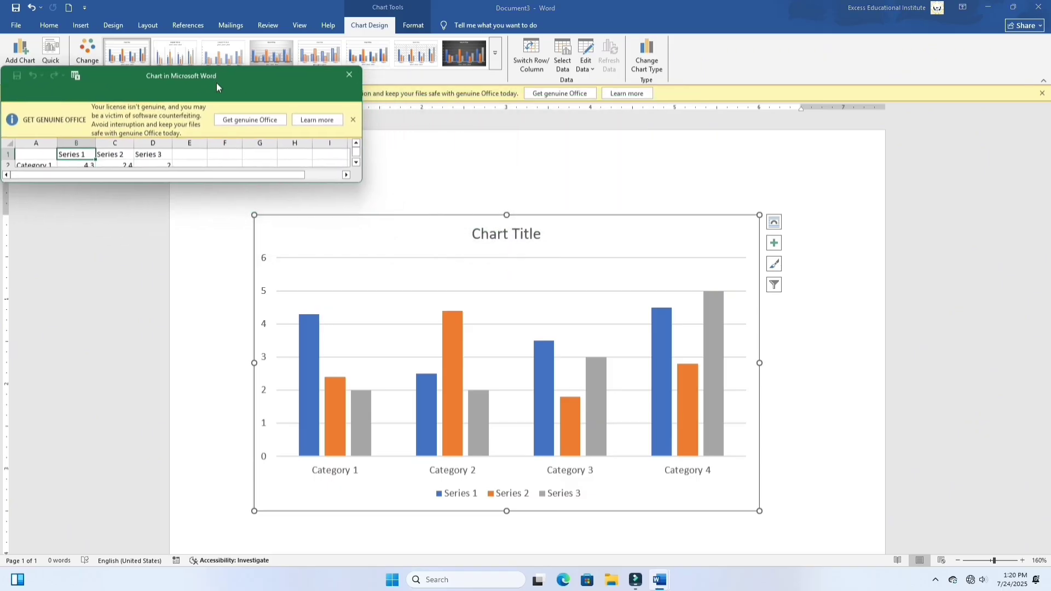
left_click_drag(191, 185, 188, 252)
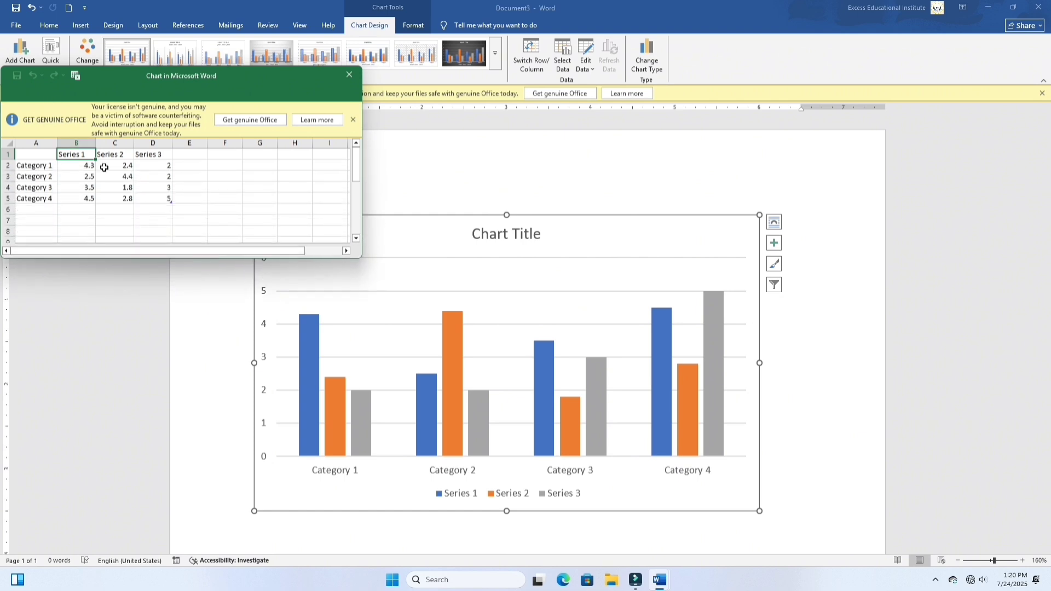
left_click_drag(37, 154, 157, 199)
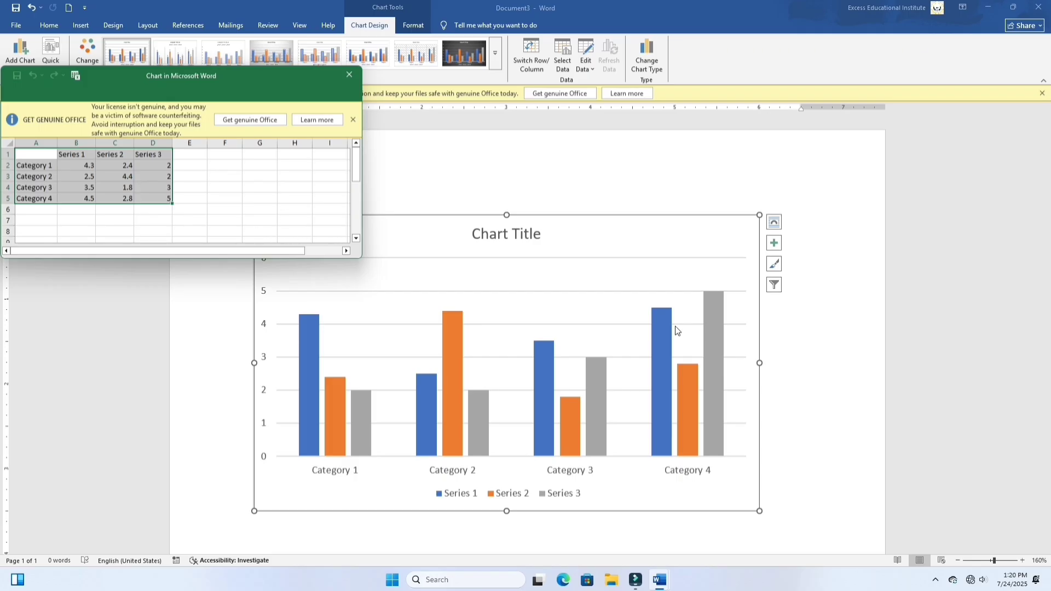
key("Delete")
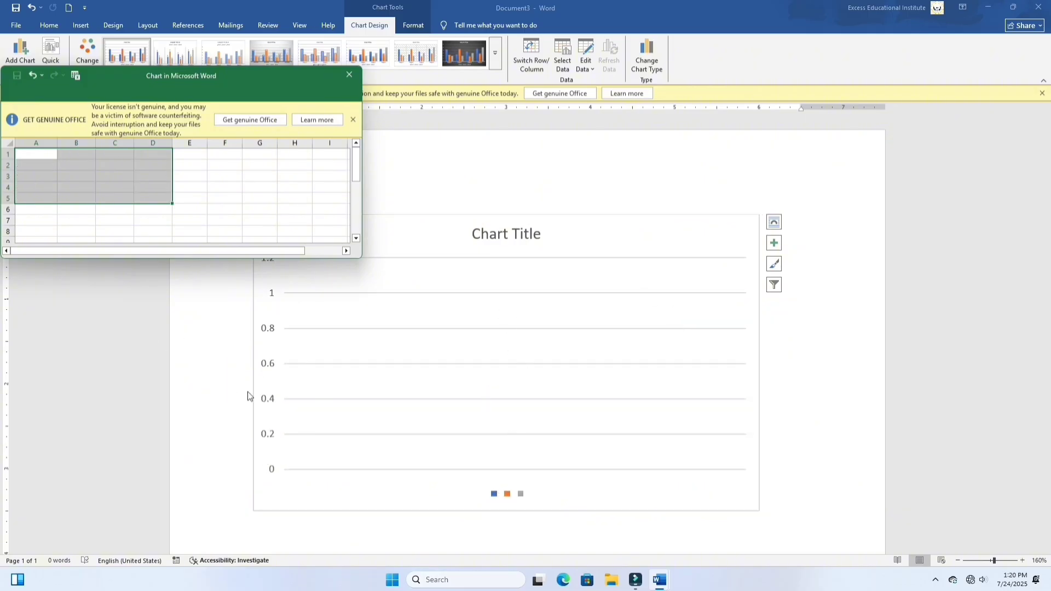
left_click(38, 154)
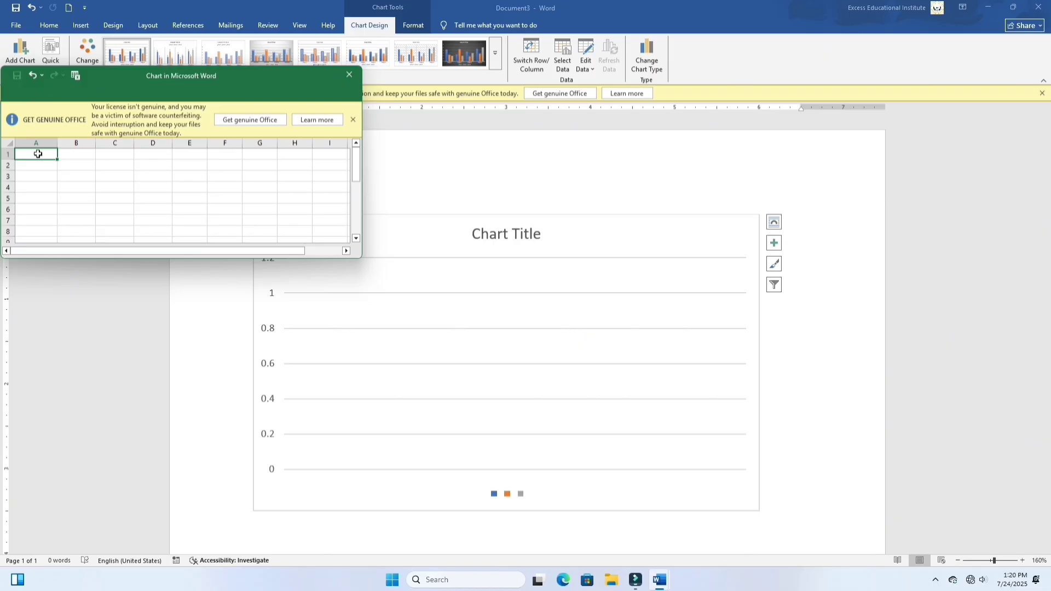
Step: Enter the header name in cell A1 of the chart's data sheet and three people's first names in A2:A4
type("hi")
key("Return")
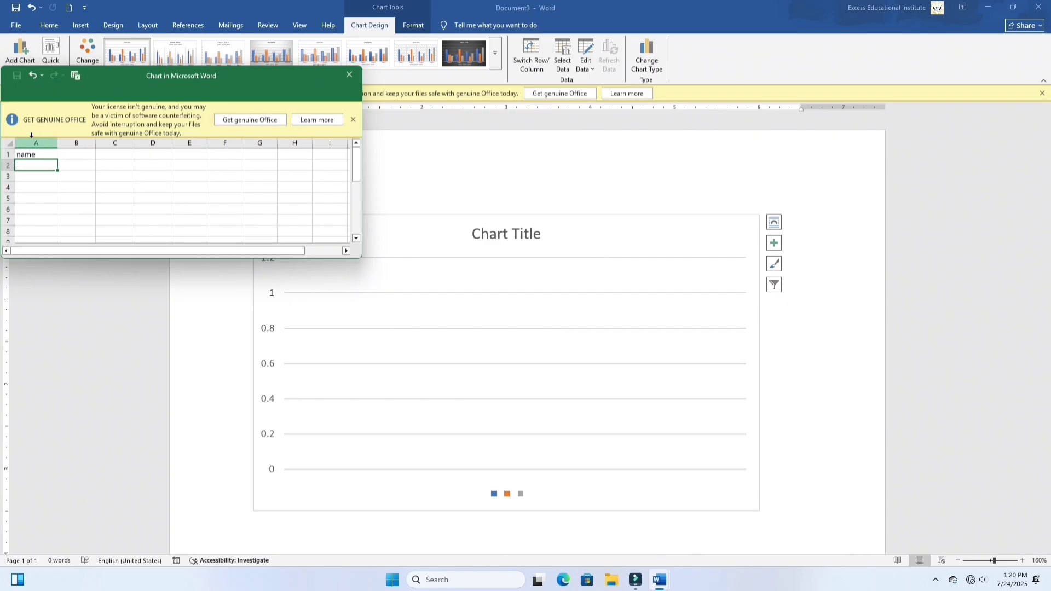
type("ravi")
key("Return")
type("su")
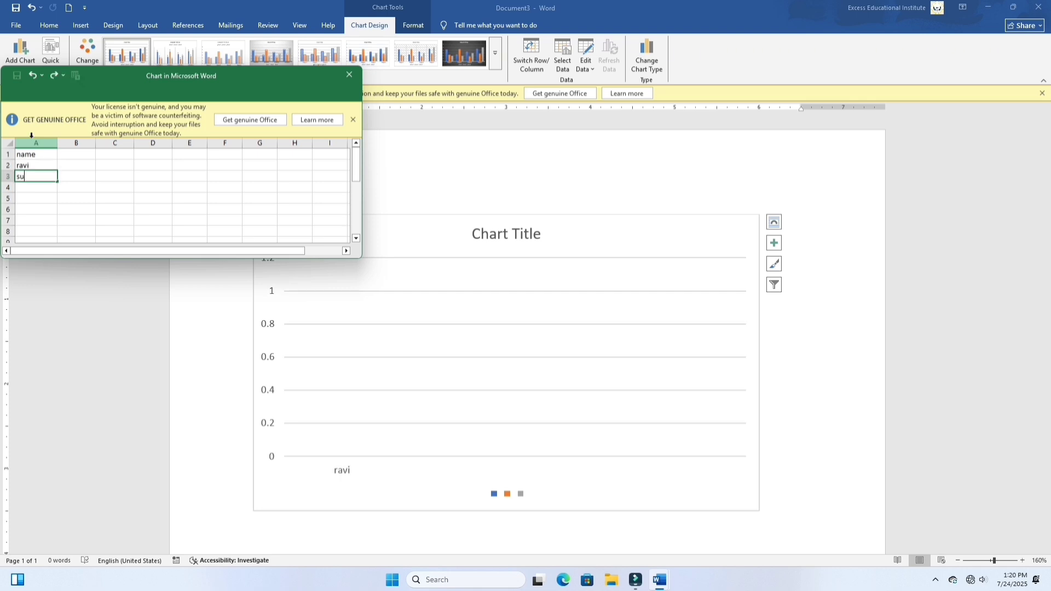
type("mit")
key("Return")
type("vans")
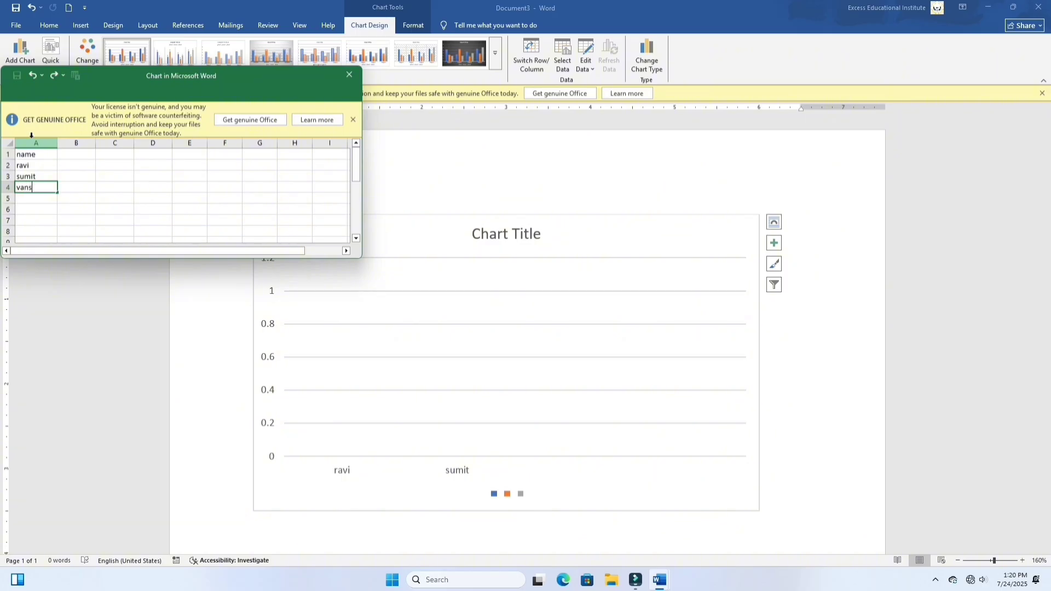
type("h")
Step: Enter the subject headers hindi, maths and english in cells B1:D1
left_click(66, 156)
type("hi")
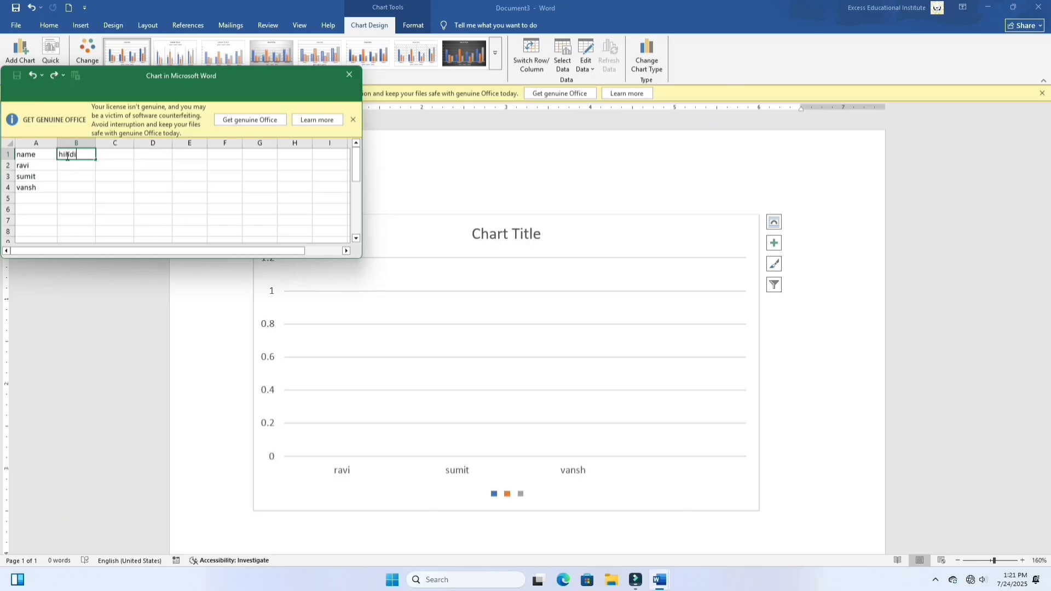
key("Tab")
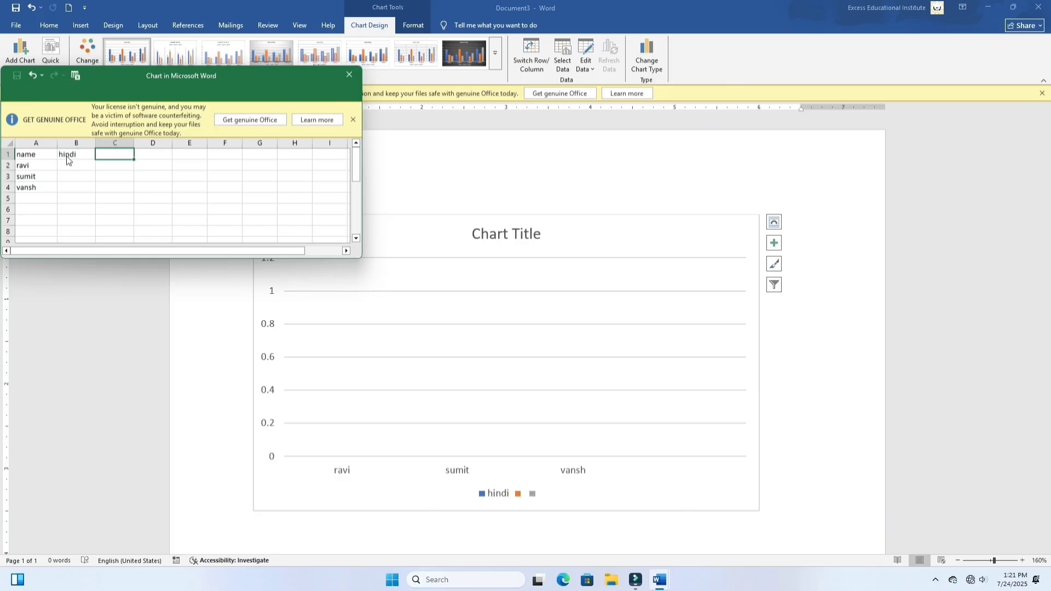
type("maths")
left_click(168, 158)
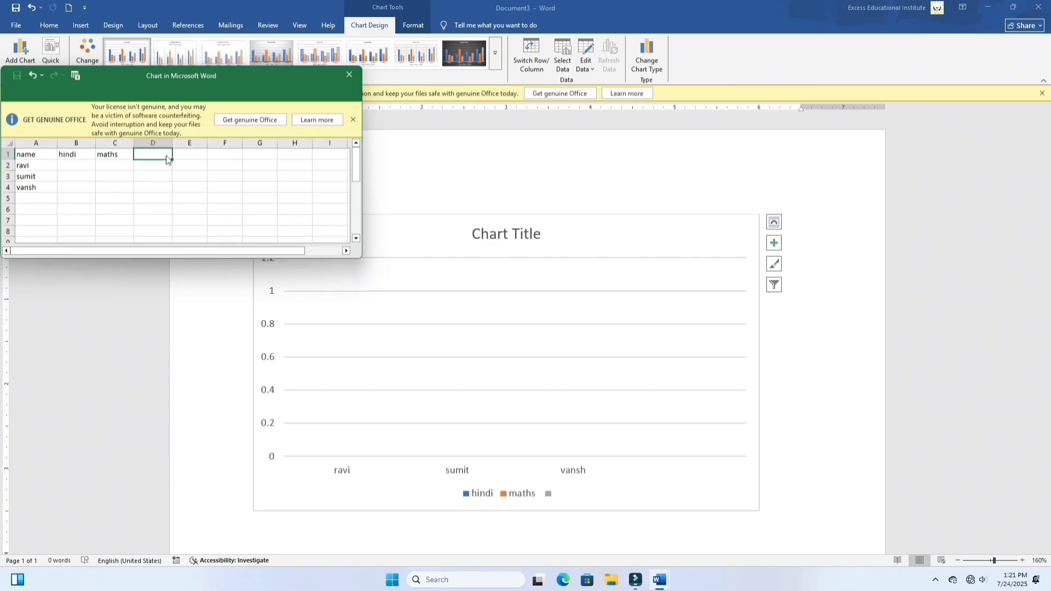
type("english")
Step: Fill the hindi column with the scores 78, 45 and 65 in cells B2:B4
left_click(71, 165)
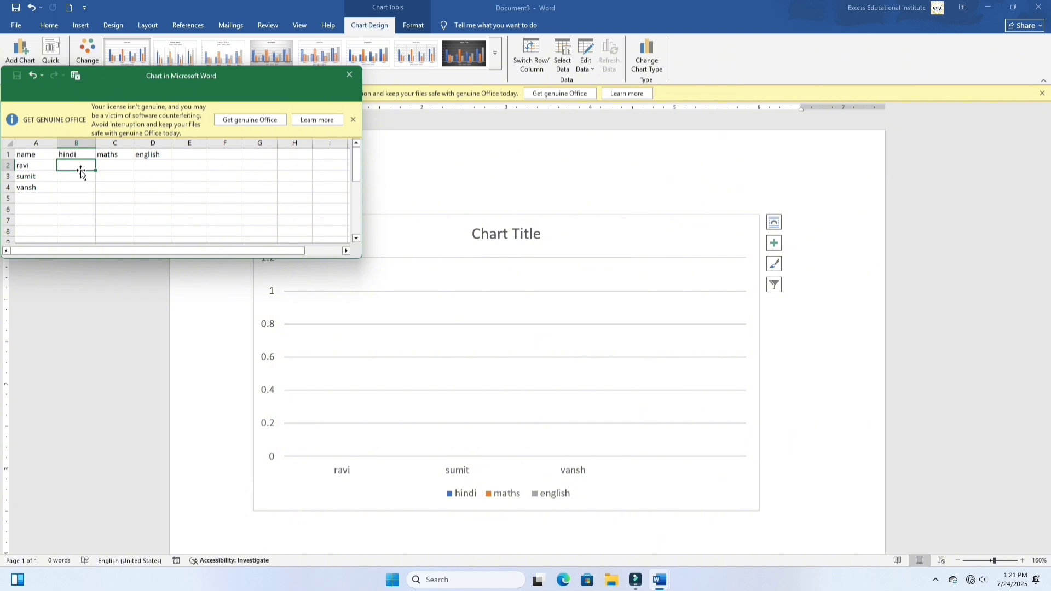
type("78")
key("Return")
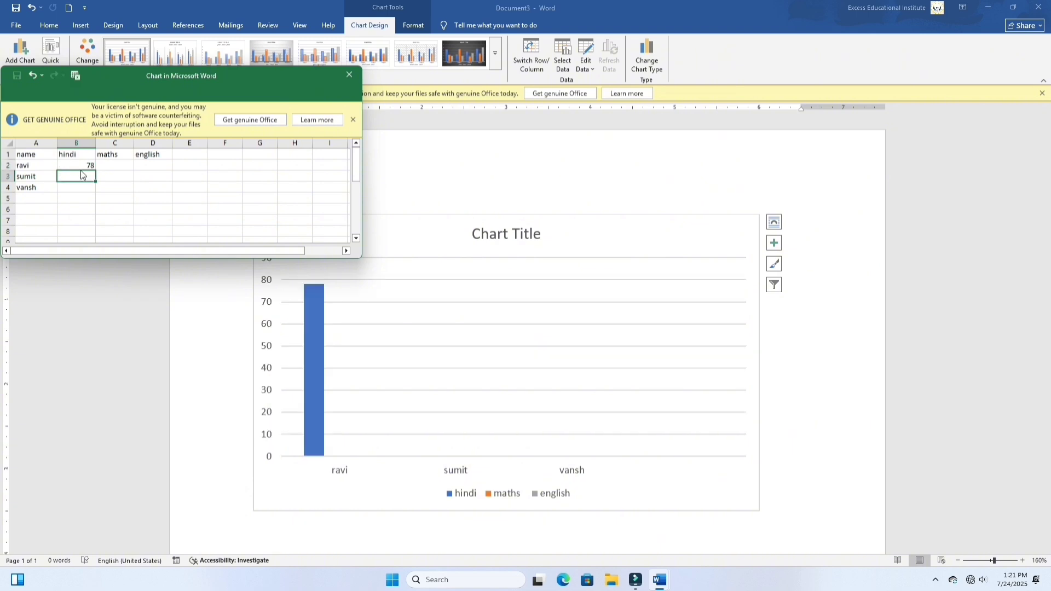
type("45")
key("Return")
type(".65")
key("Return")
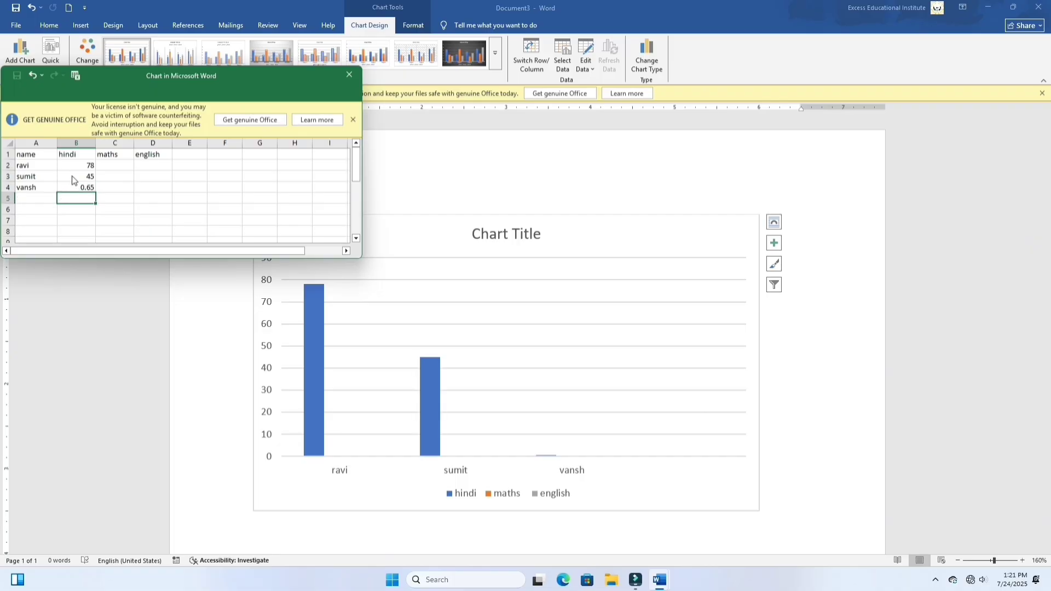
double_click(86, 187)
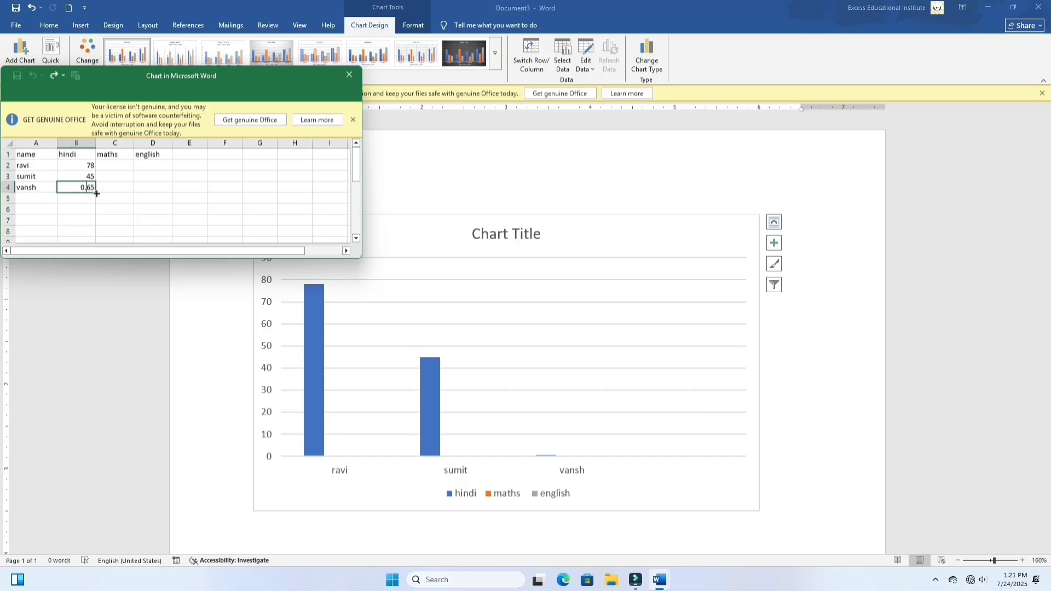
key("BackSpace")
key("BackSpace")
Step: Fill the maths column with the scores 78, 65 and 35 in cells C2:C4
left_click(130, 166)
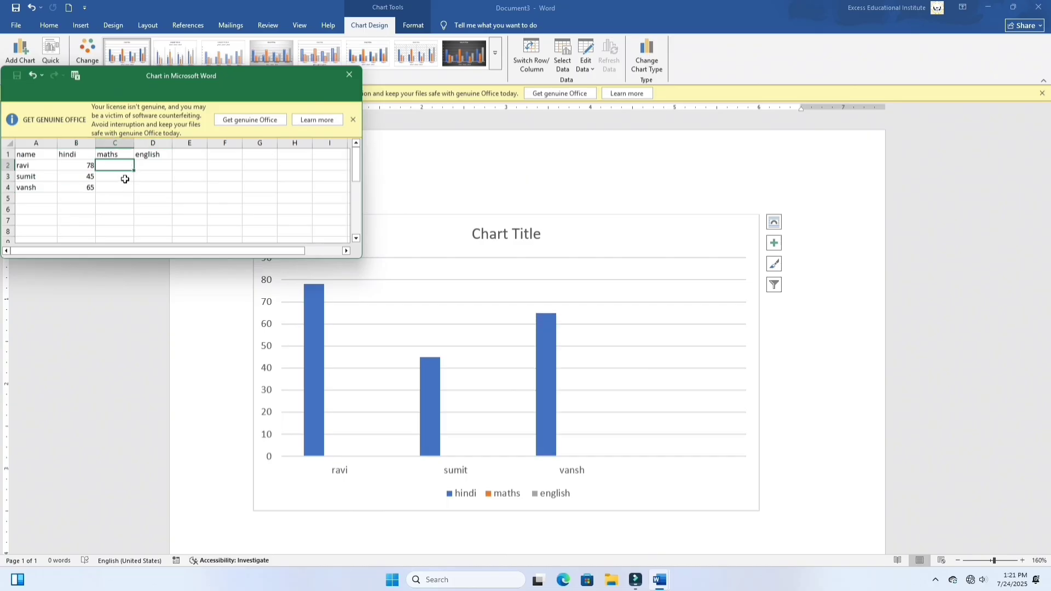
type("78")
key("Return")
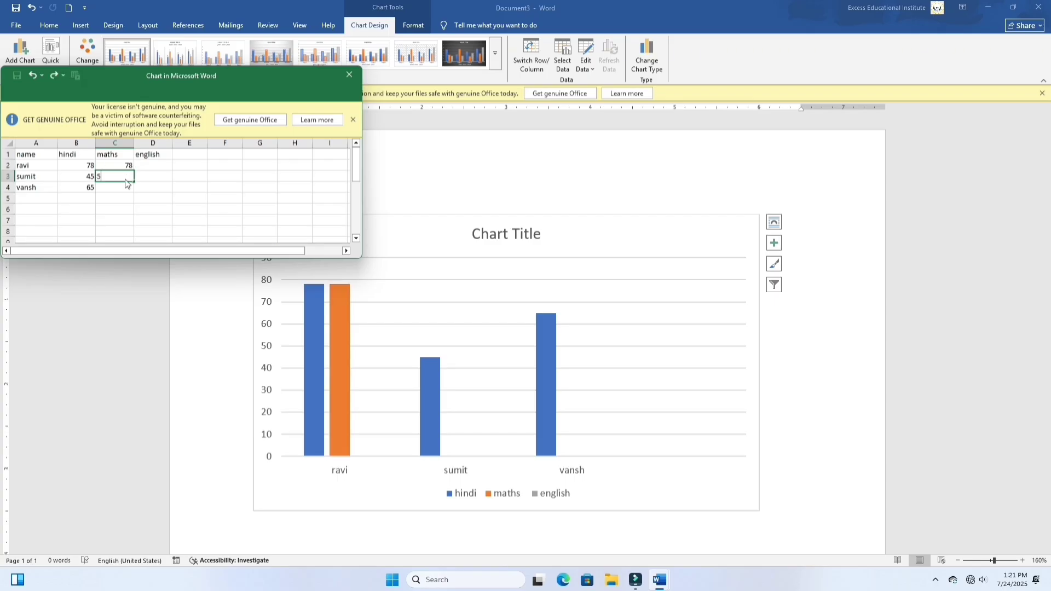
type("565")
key("Return")
type("35")
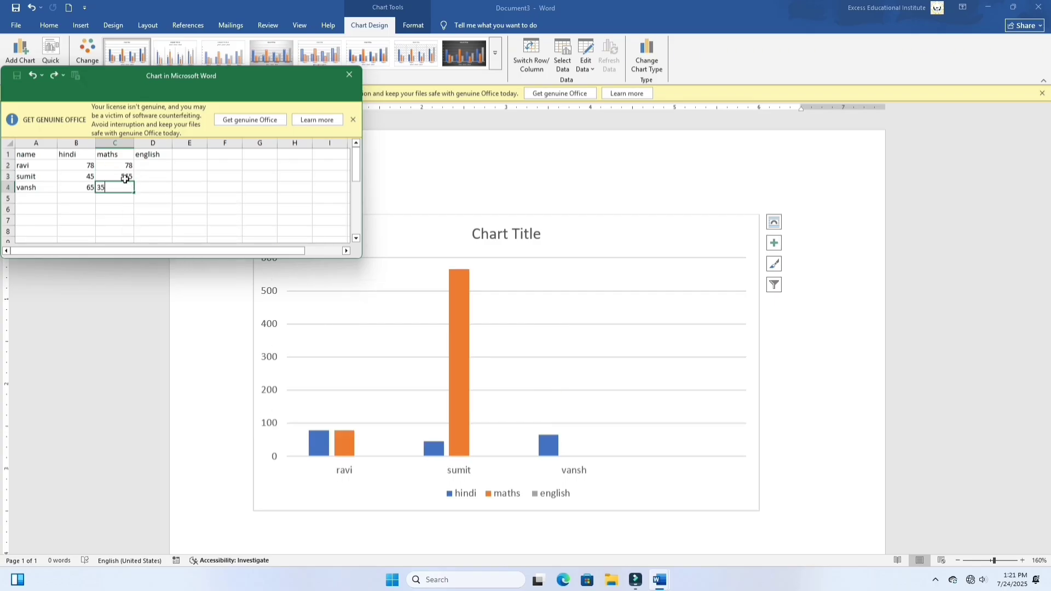
key("Return")
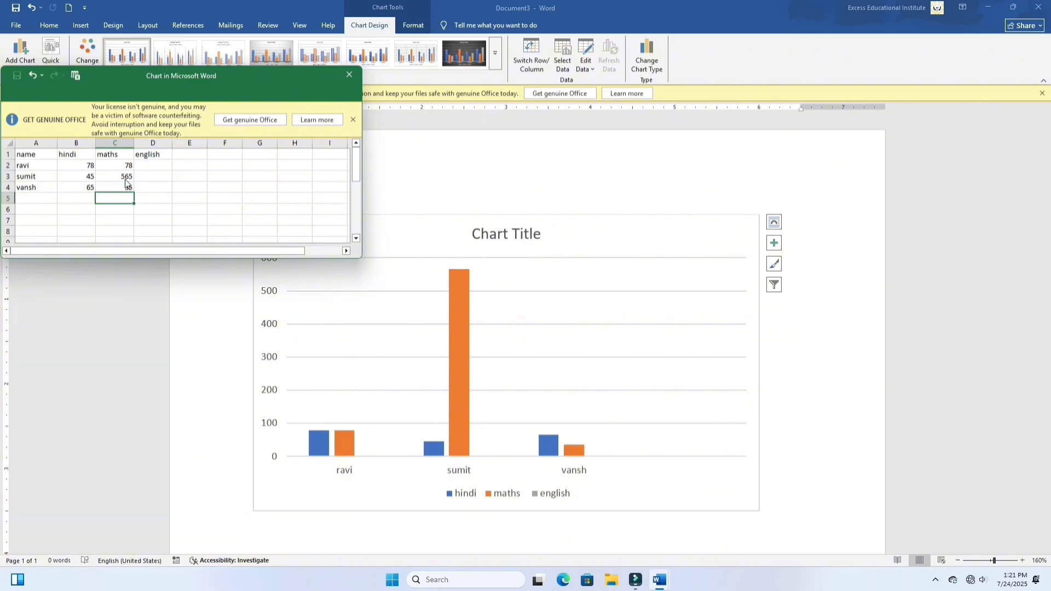
double_click(125, 177)
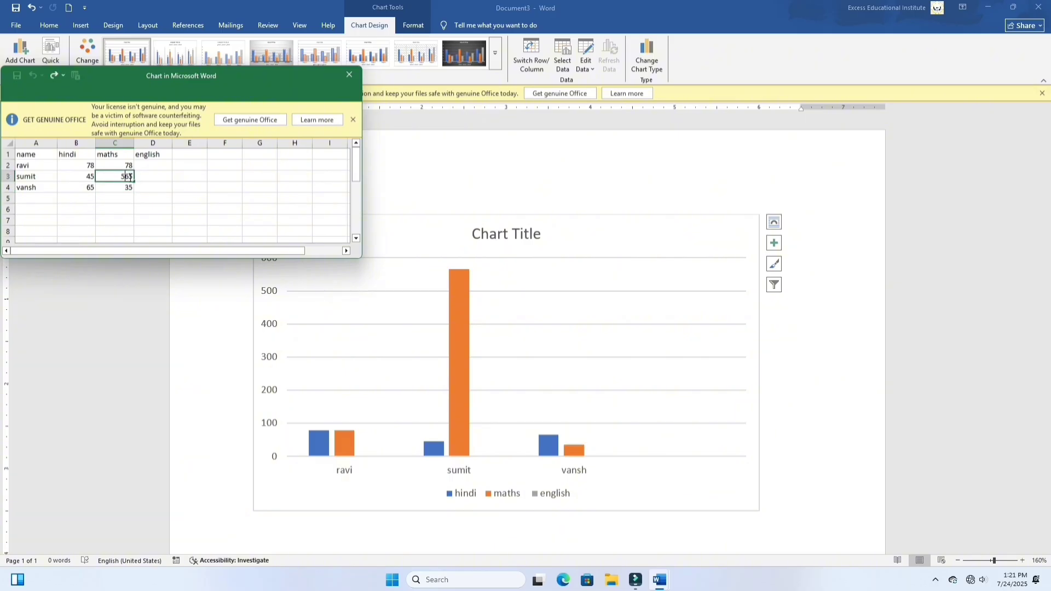
key("BackSpace")
Step: Fill the english column with the scores 78, 58 and 69 in cells D2:D4, and close the data sheet
left_click(159, 168)
type("78")
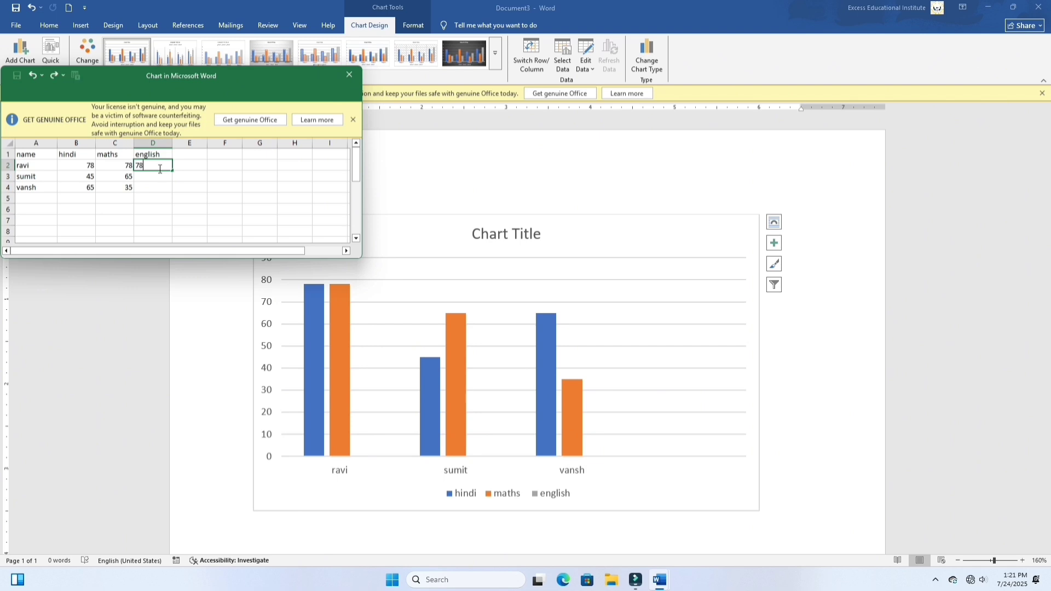
key("Return")
type("58")
key("Return")
key("Return")
type("69")
key("Return")
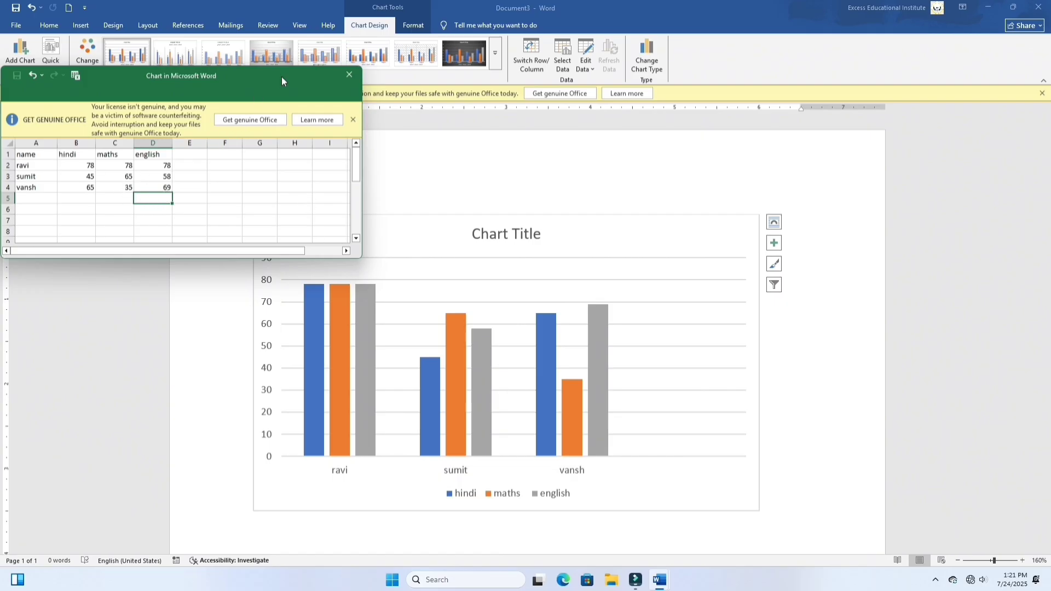
left_click(349, 76)
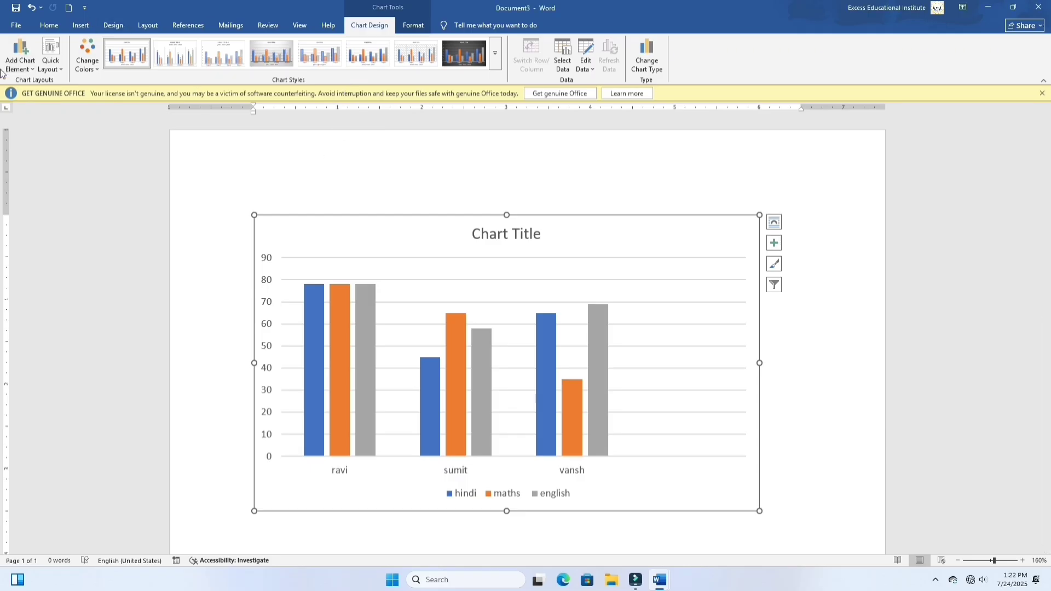
Step: Add a data table with legend keys to the chart
left_click(28, 71)
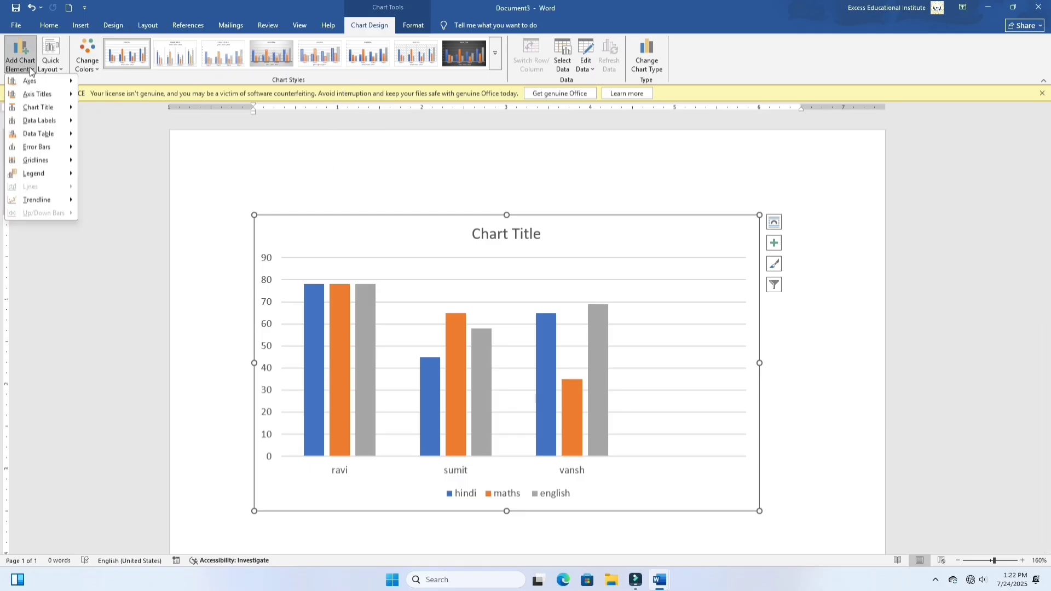
mouse_move(33, 82)
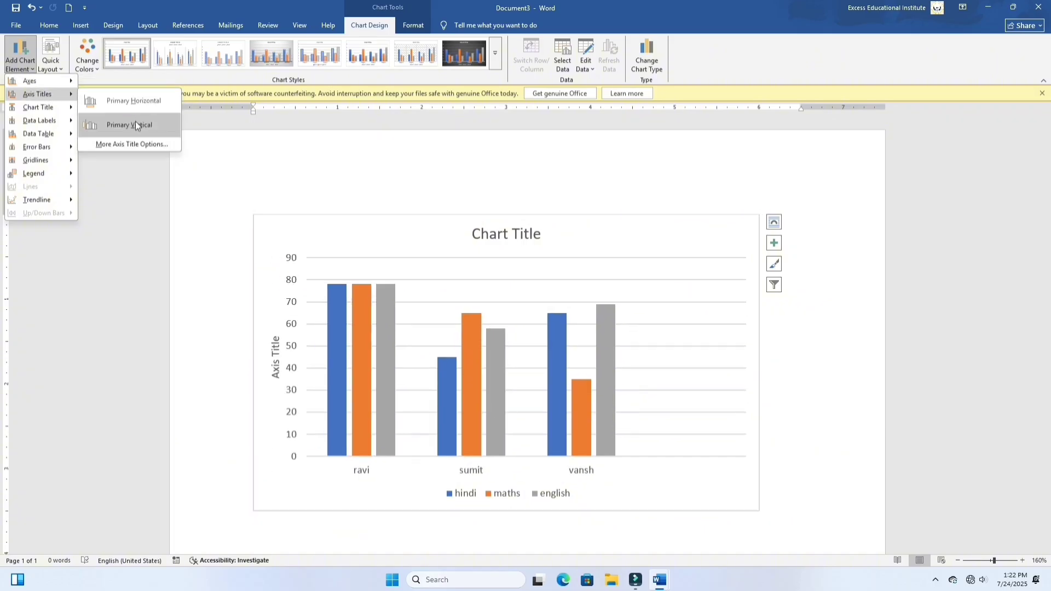
mouse_move(68, 137)
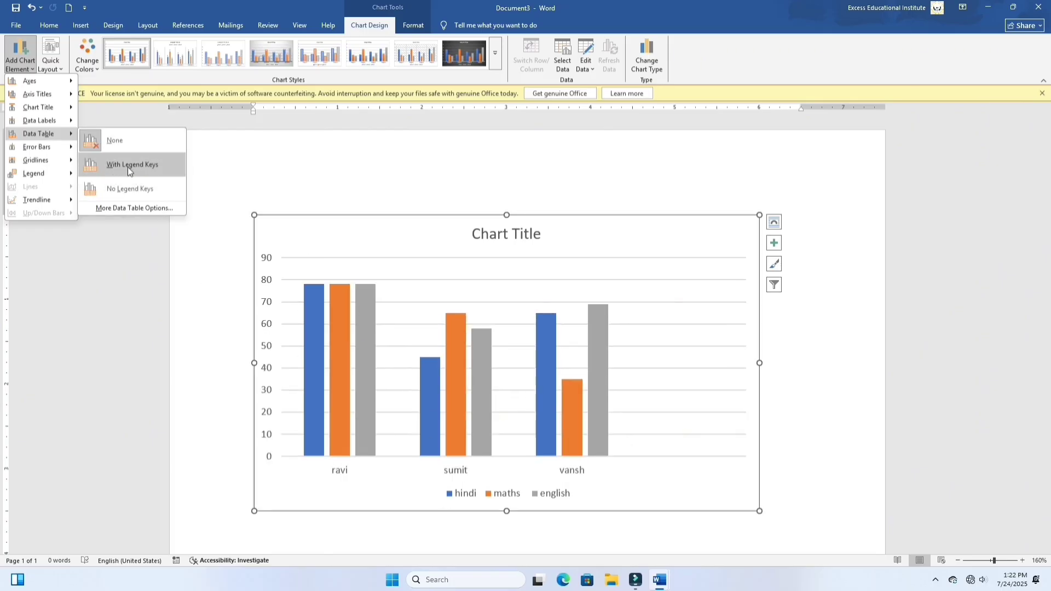
left_click(127, 166)
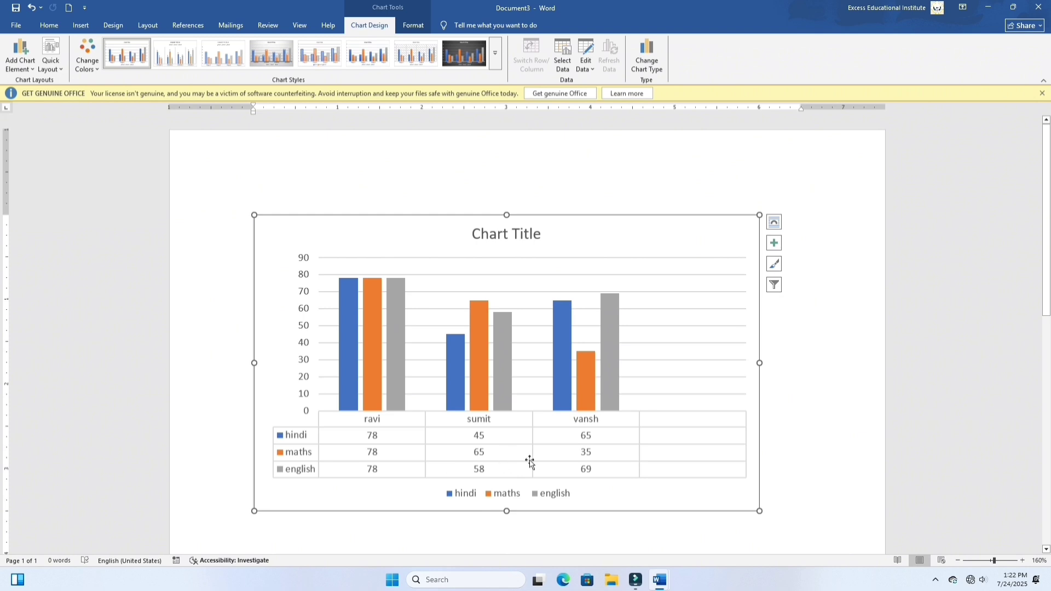
Step: Apply the quick layout that places the legend on the right, overlaps the columns and labels the english values
left_click(21, 72)
mouse_move(41, 160)
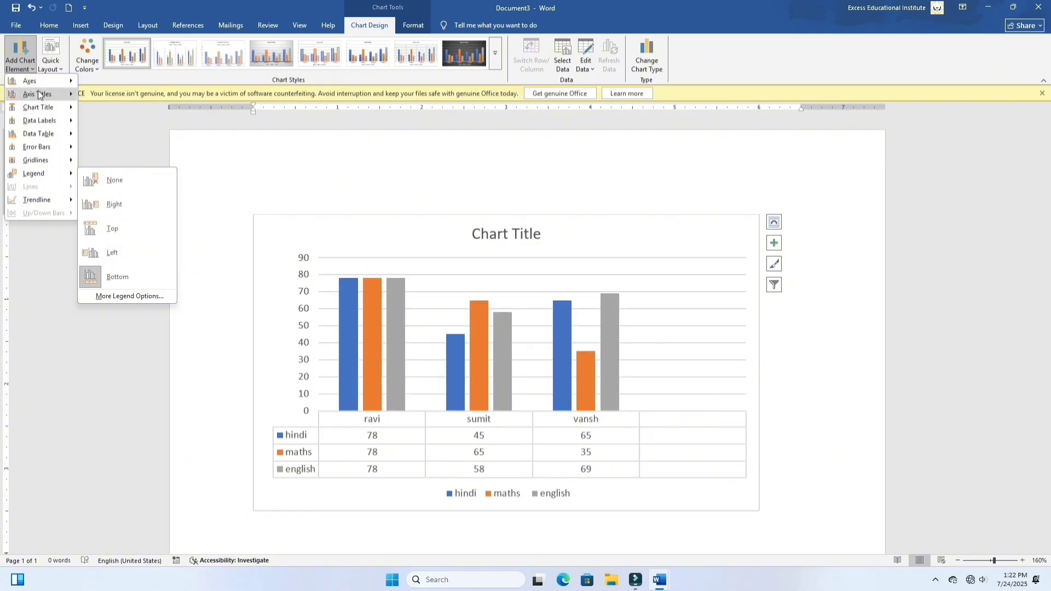
left_click(53, 63)
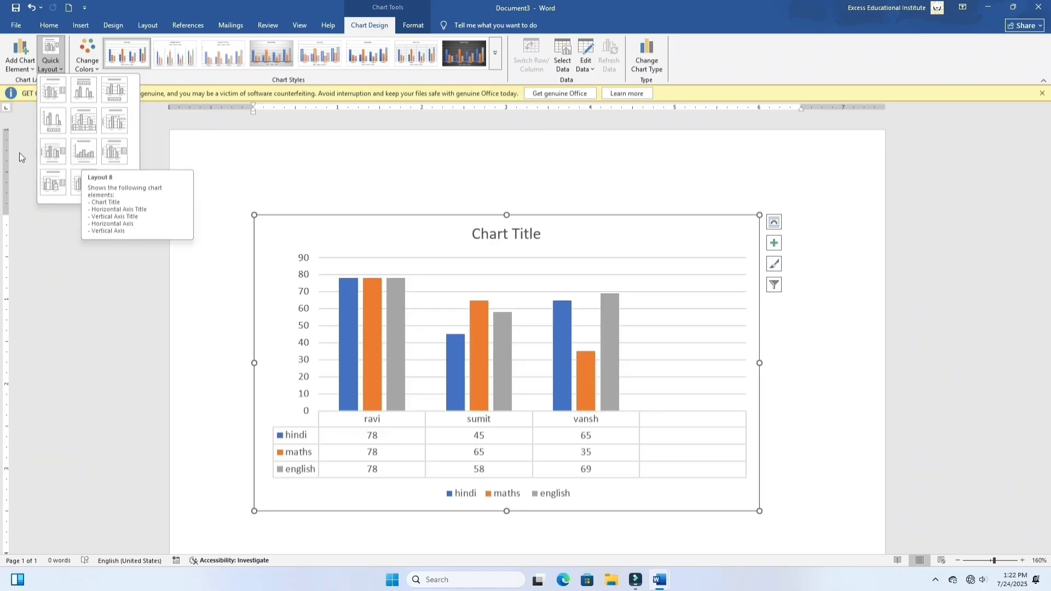
left_click(46, 187)
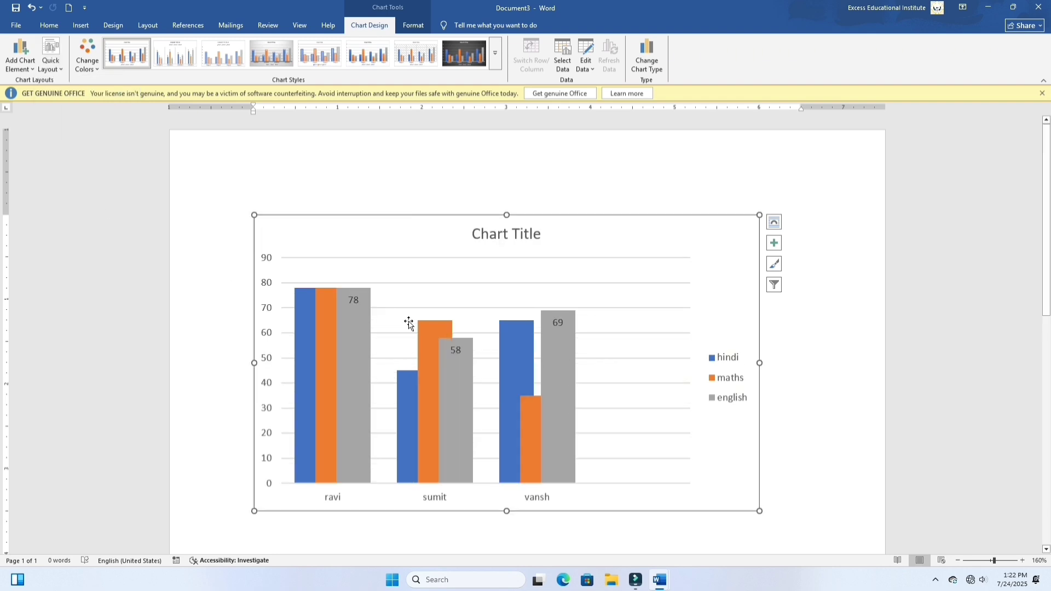
Step: Preview the monochromatic color palettes on the chart without applying one
left_click(94, 71)
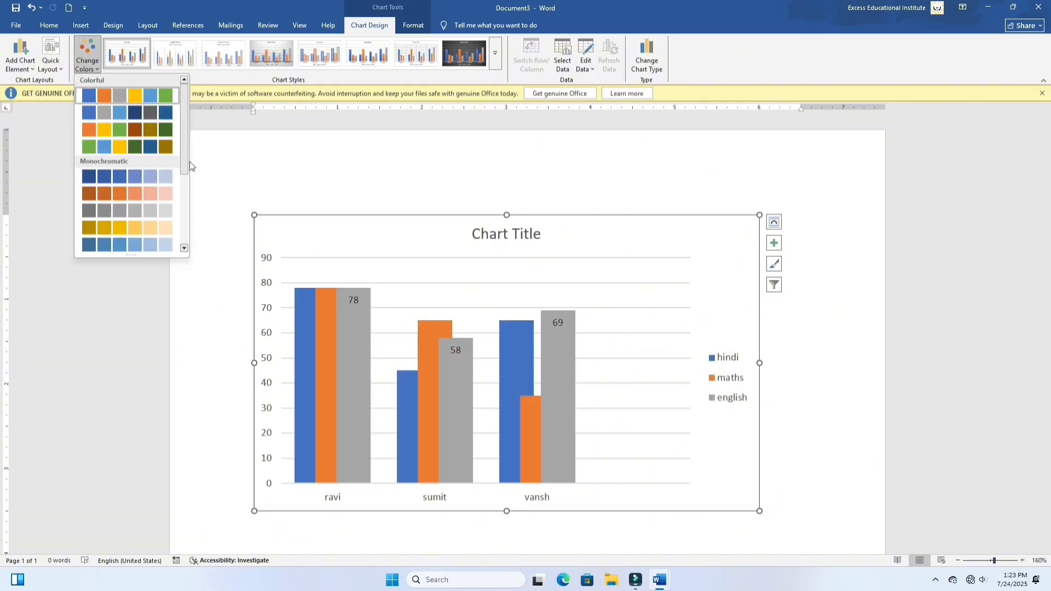
left_click_drag(185, 165, 174, 207)
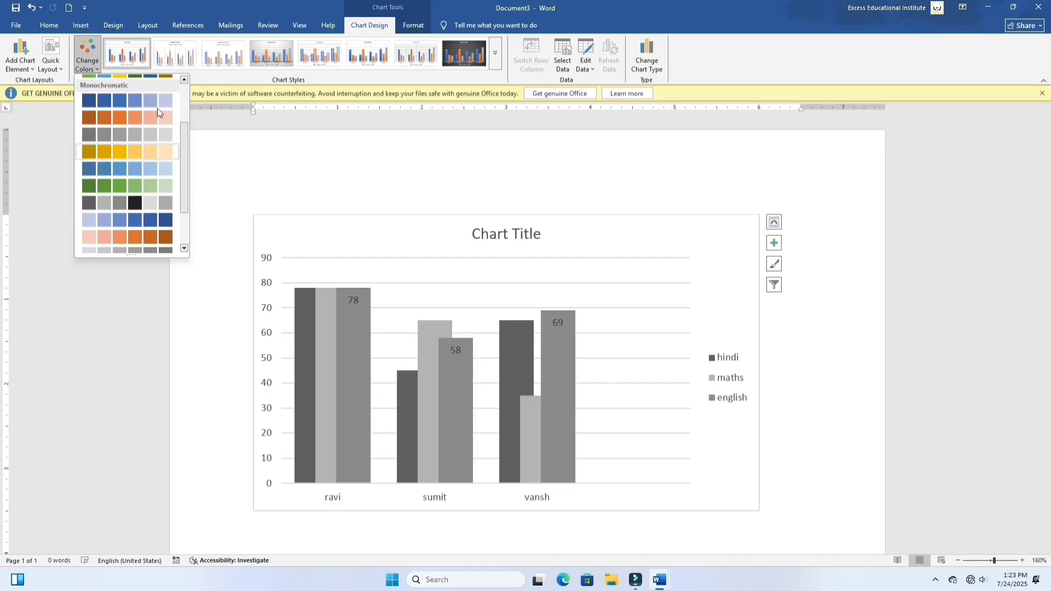
left_click(276, 127)
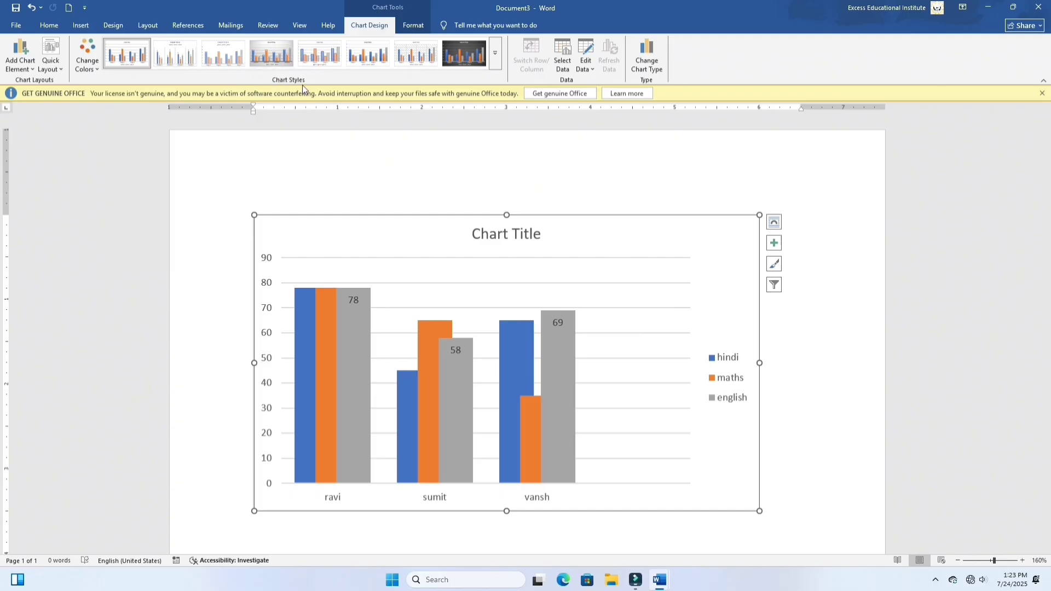
Step: Apply the dark chart style with glowing outlined columns from the expanded chart style gallery
left_click(496, 60)
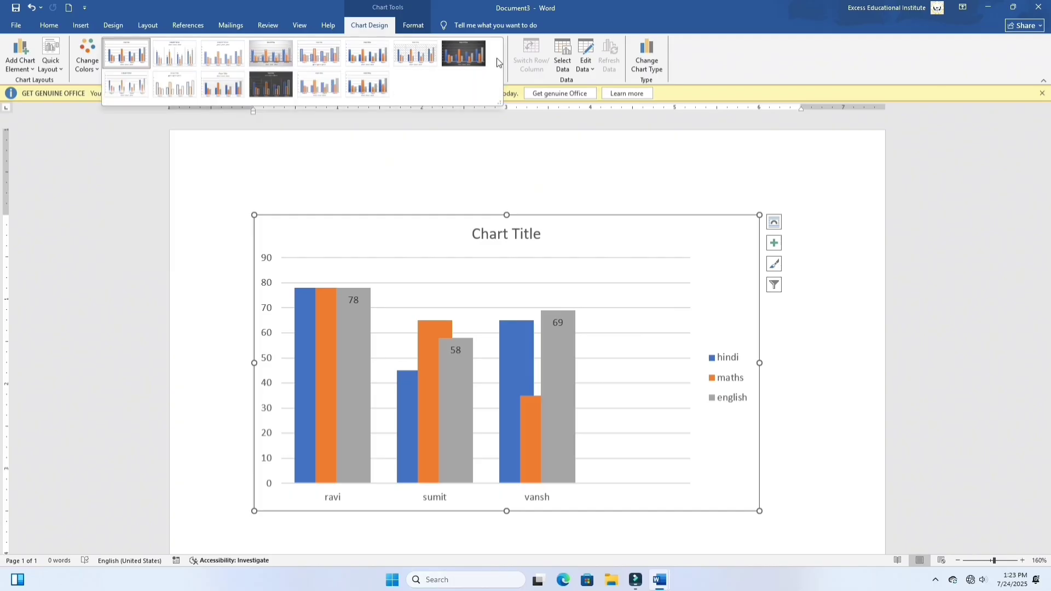
left_click(270, 86)
mouse_move(465, 344)
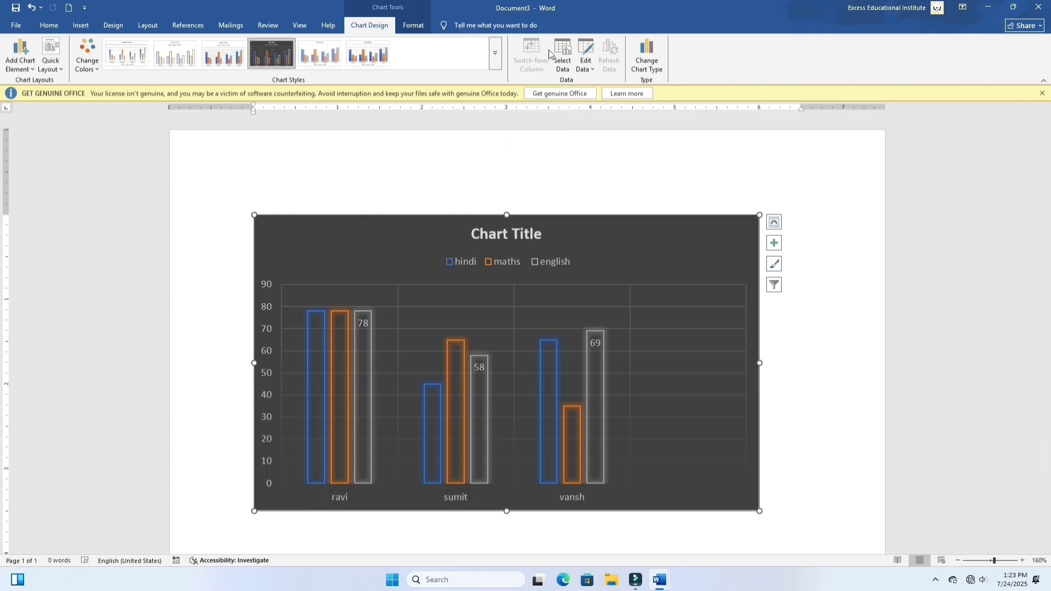
Step: View the chart's data source settings without changing them, and switch the chart's rows and columns twice with the data sheet open
left_click(570, 69)
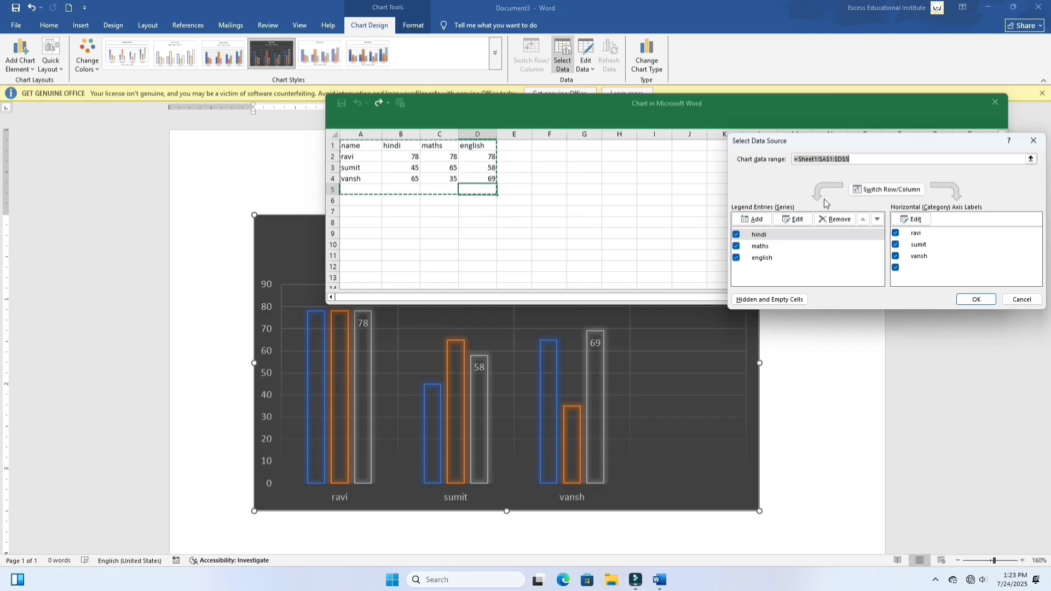
left_click(1034, 141)
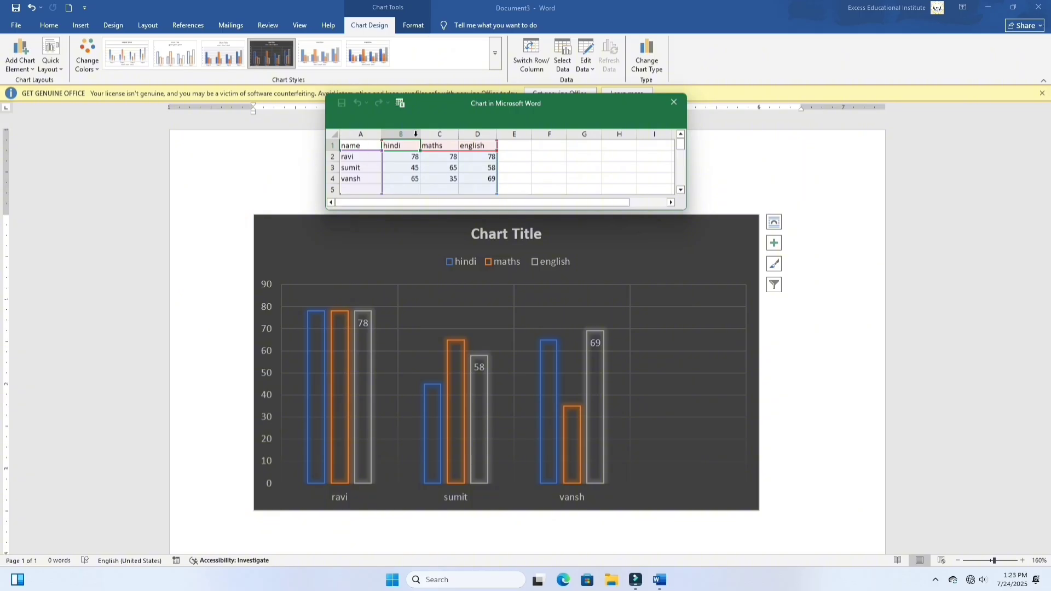
left_click(533, 48)
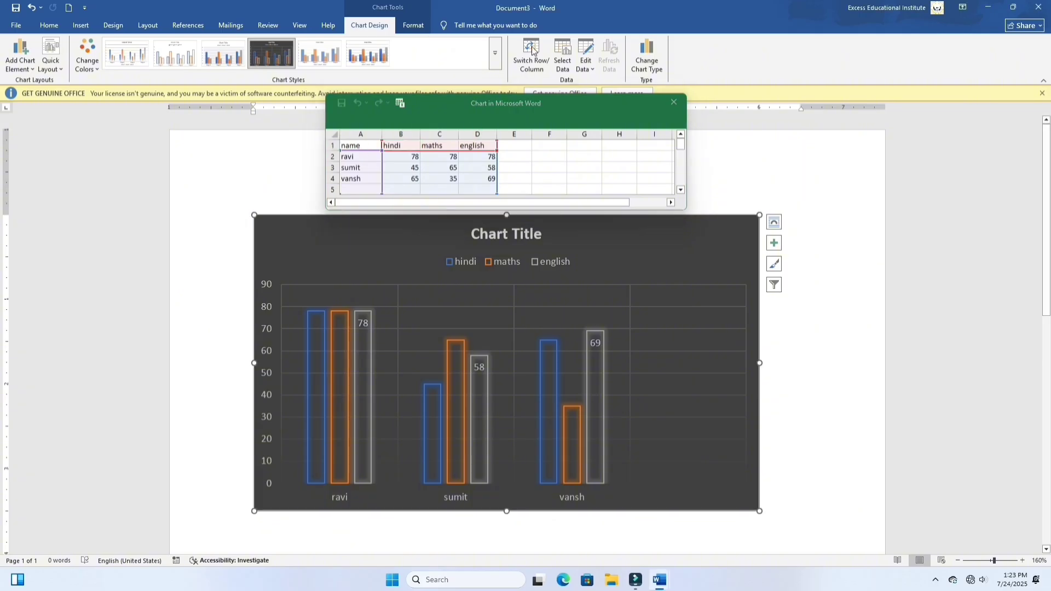
left_click(533, 49)
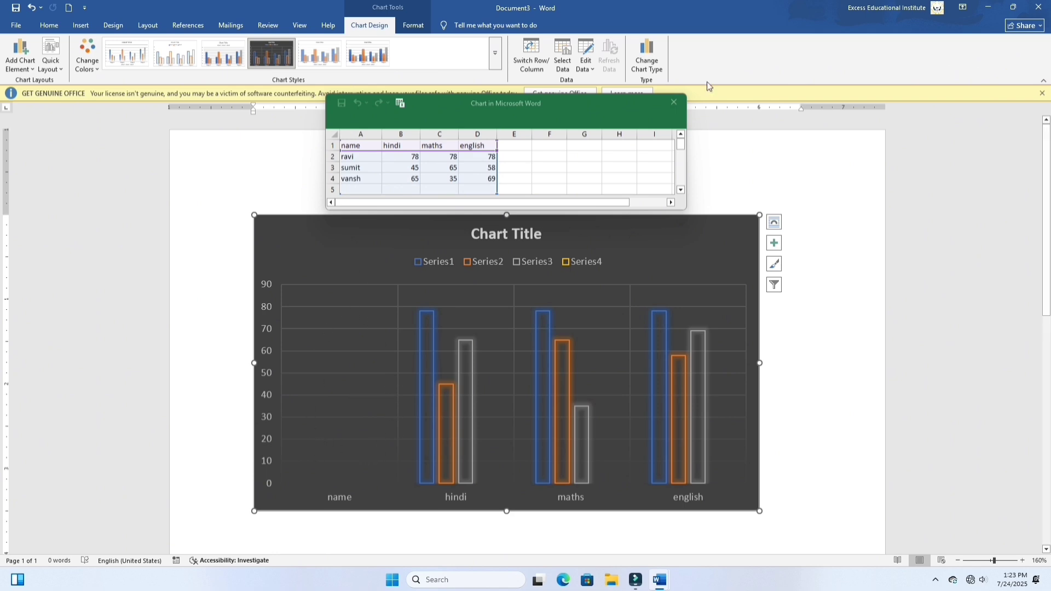
left_click(531, 56)
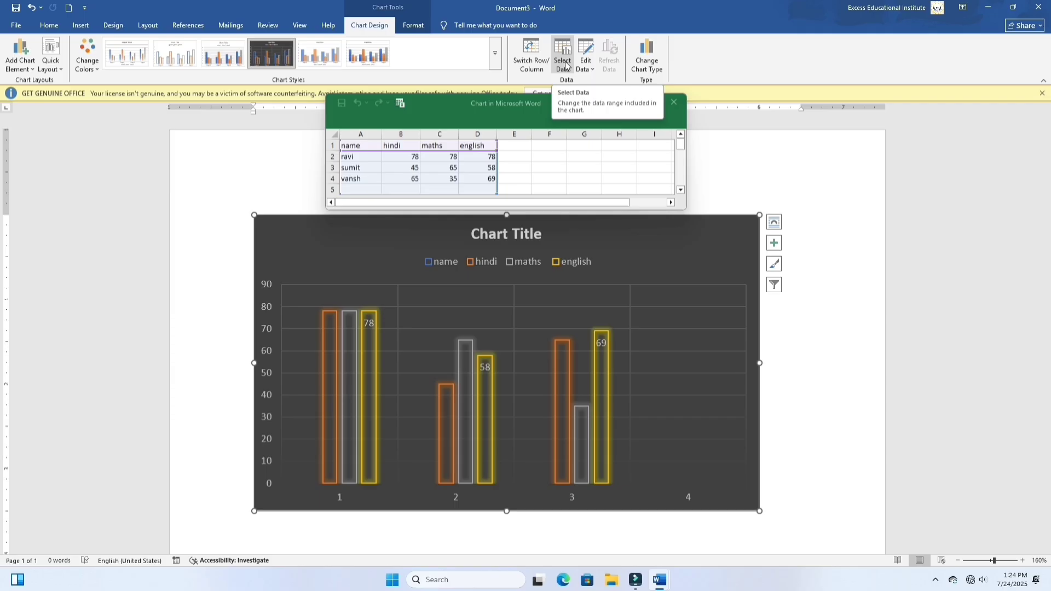
Step: Open the chart's data for editing, set the third student's maths mark in C4 to 100, and close the data sheet
left_click(593, 67)
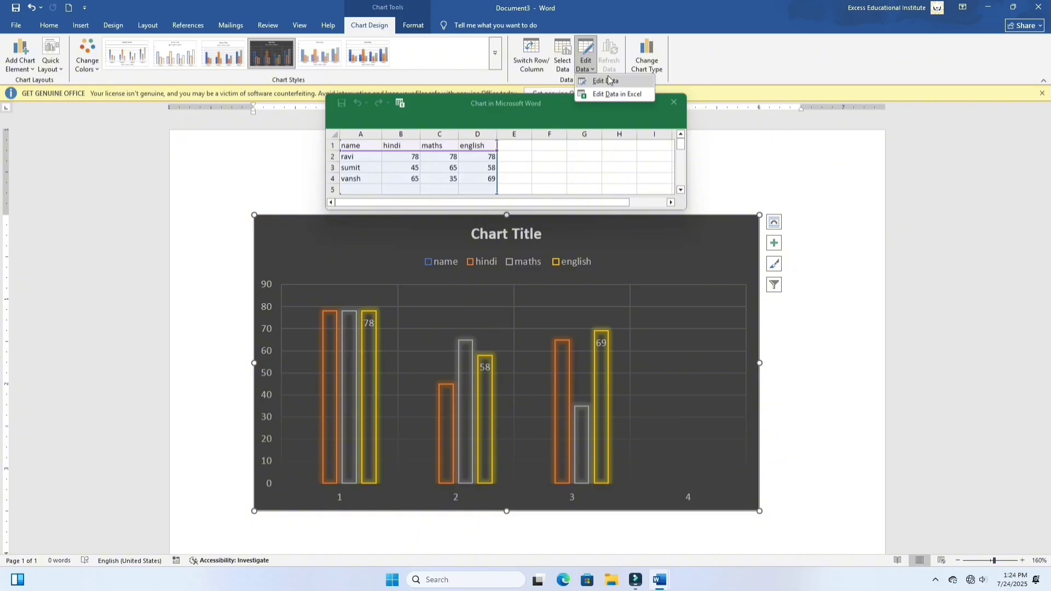
left_click(609, 81)
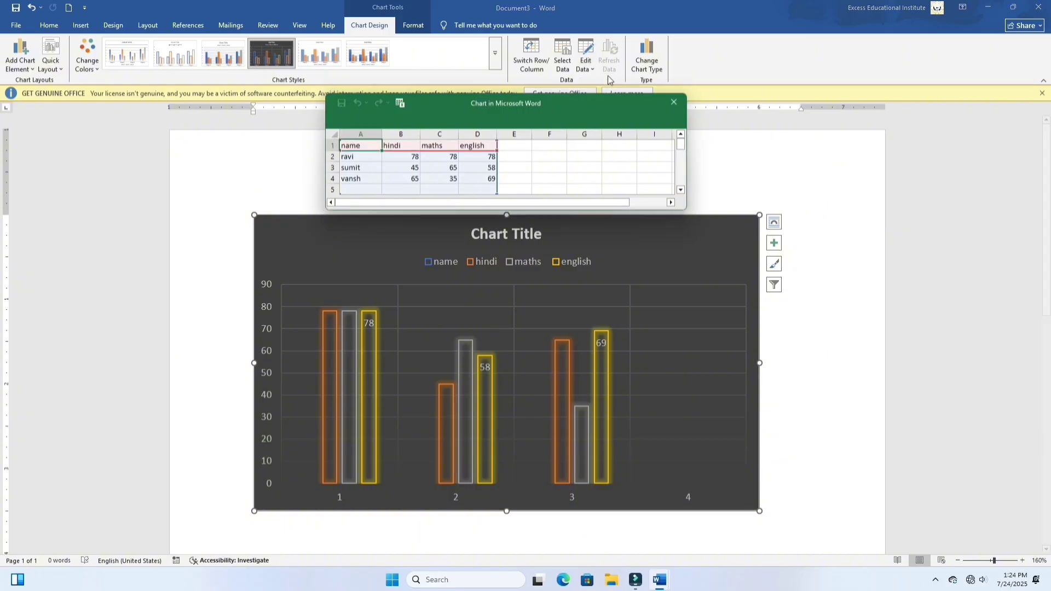
left_click(362, 145)
left_click_drag(362, 145, 391, 158)
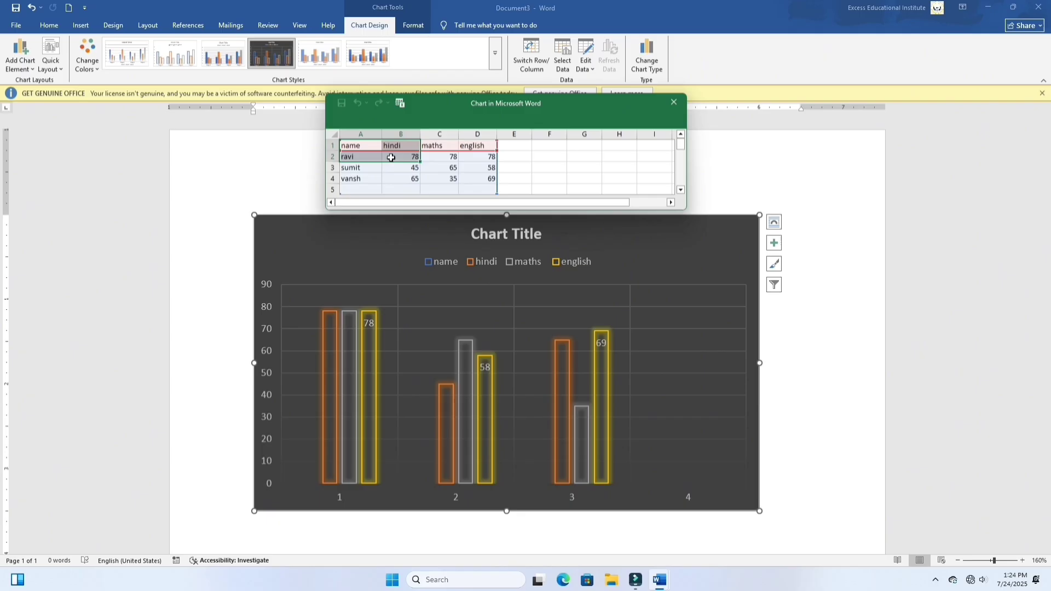
left_click(450, 173)
left_click(454, 179)
type("100")
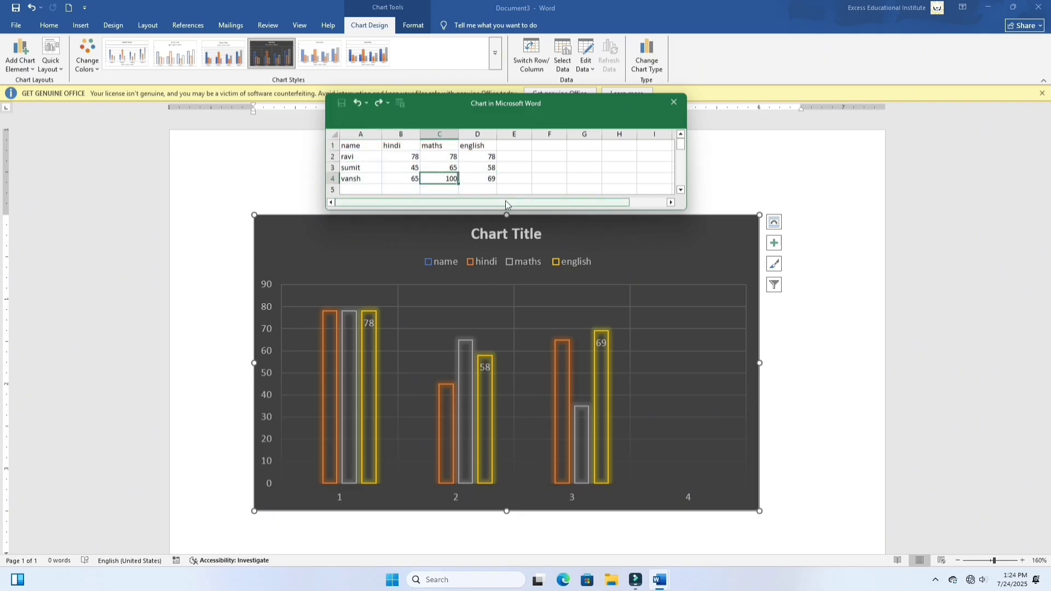
scroll(505, 200, "down", 1)
left_click(587, 178)
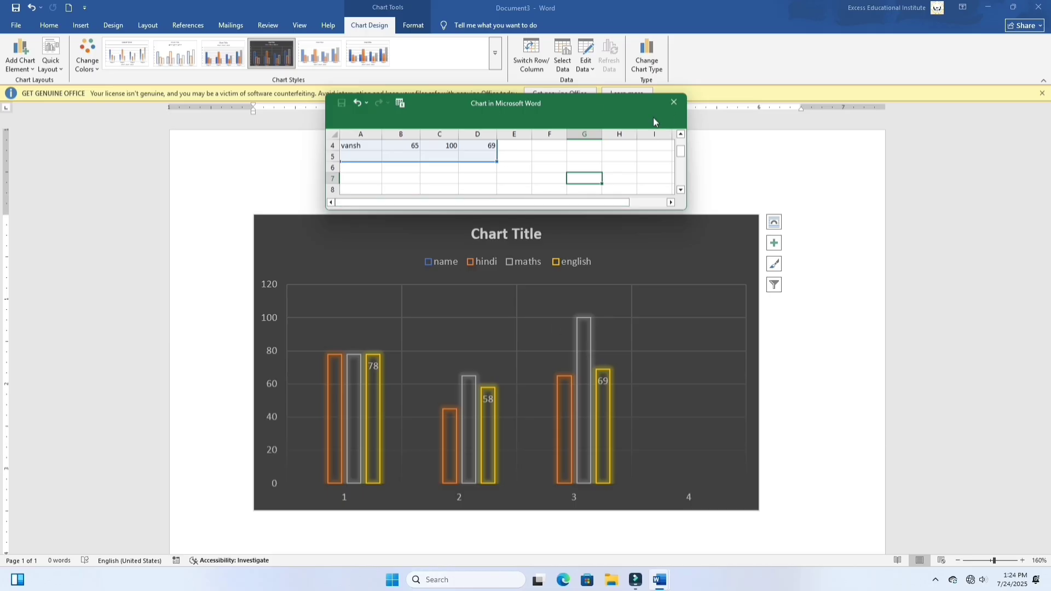
left_click(680, 106)
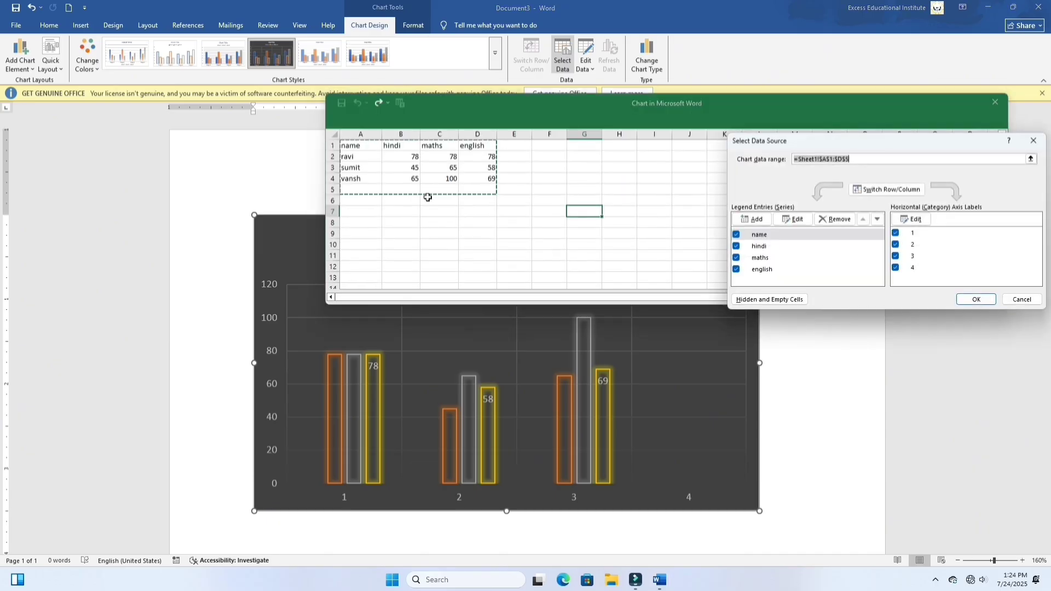
Step: Leave the data source settings unchanged, set the second student's maths mark in C3 to 75, and close the data sheet
left_click(441, 167)
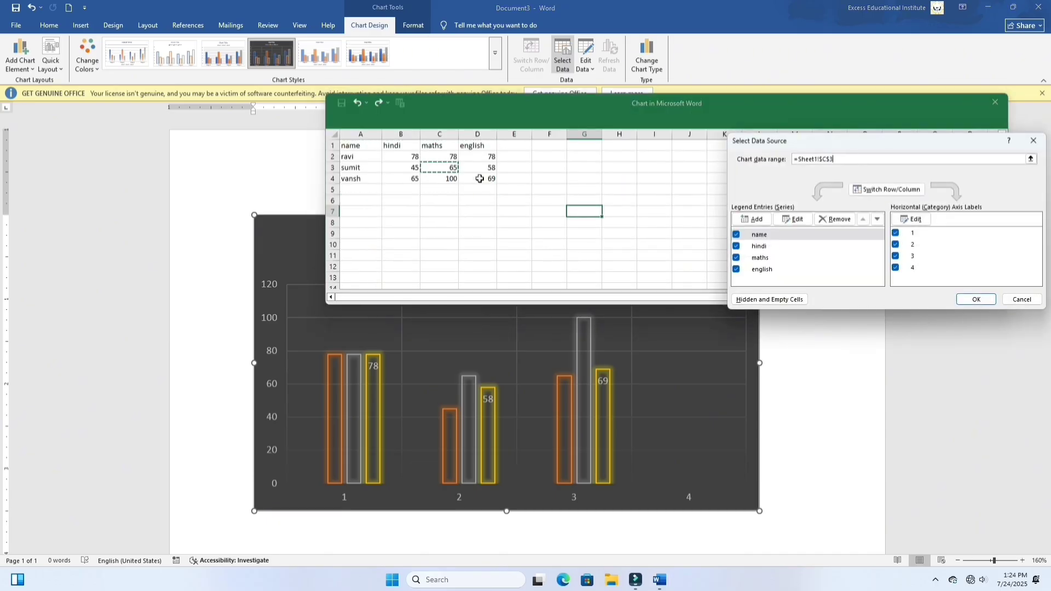
left_click(1034, 140)
left_click(457, 169)
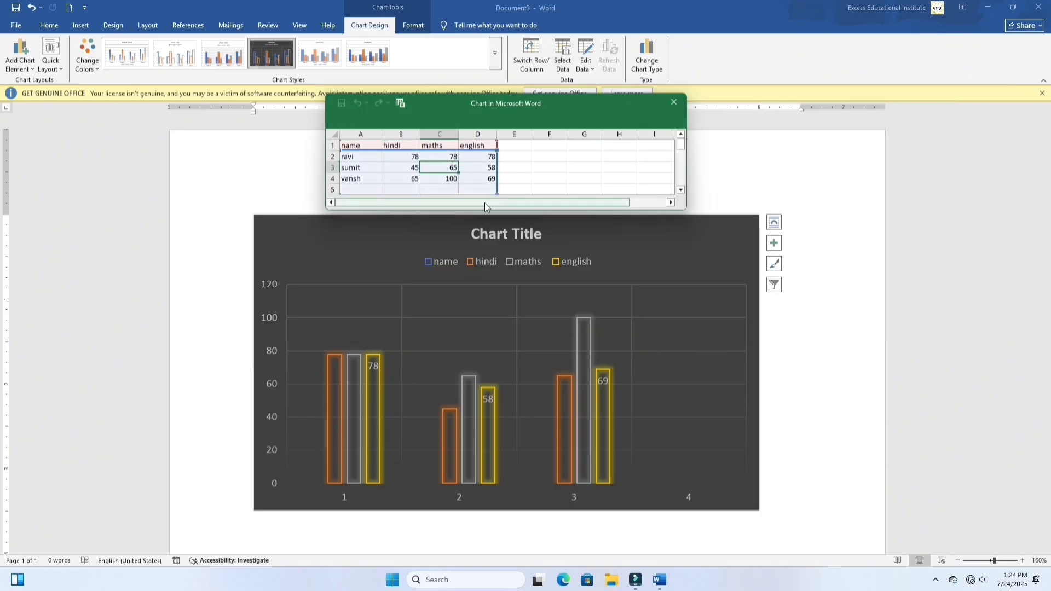
type("75")
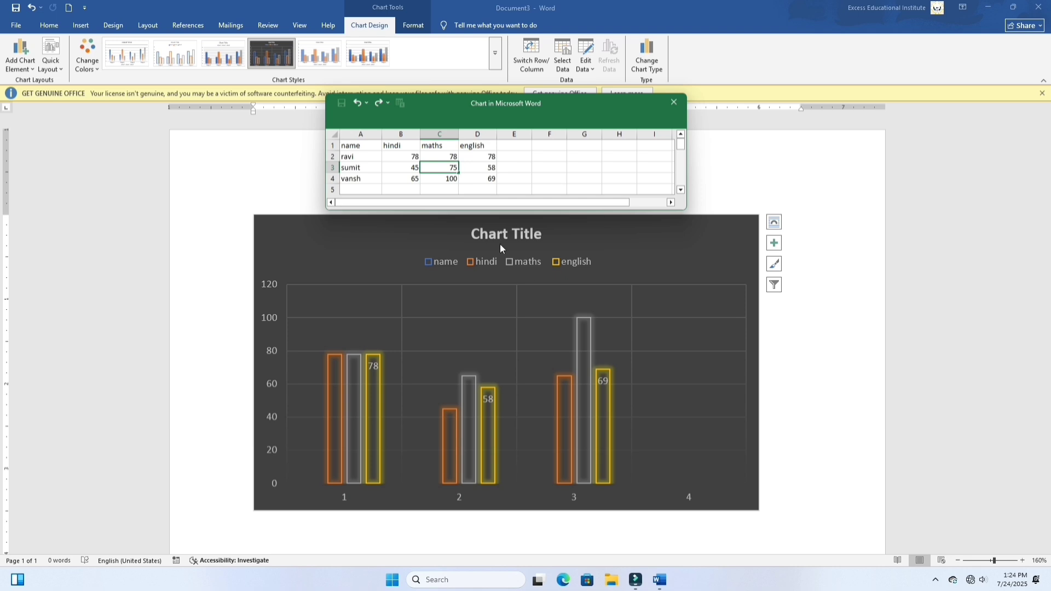
key("Return")
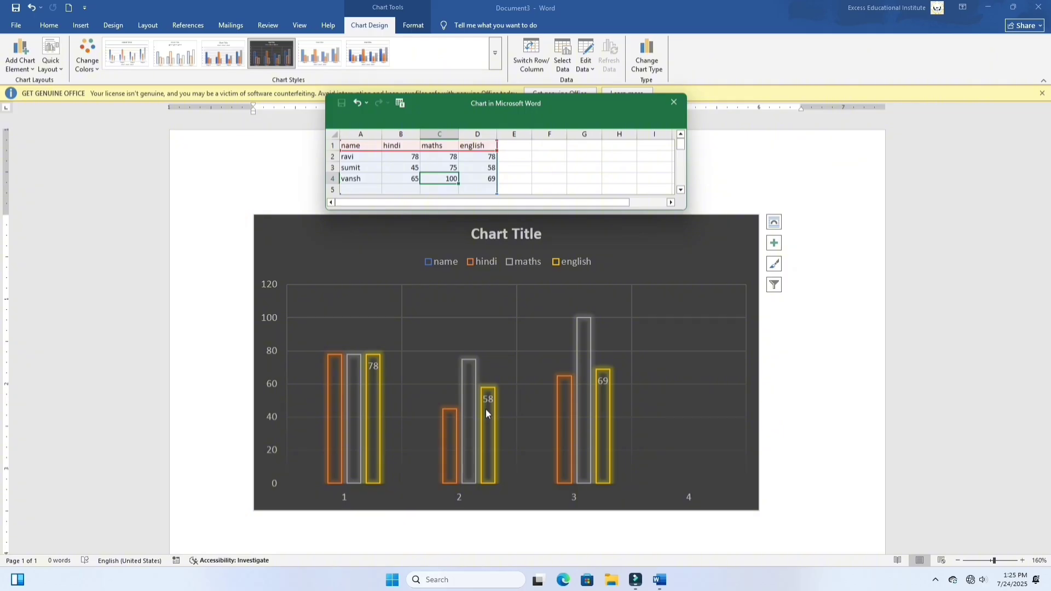
left_click(606, 63)
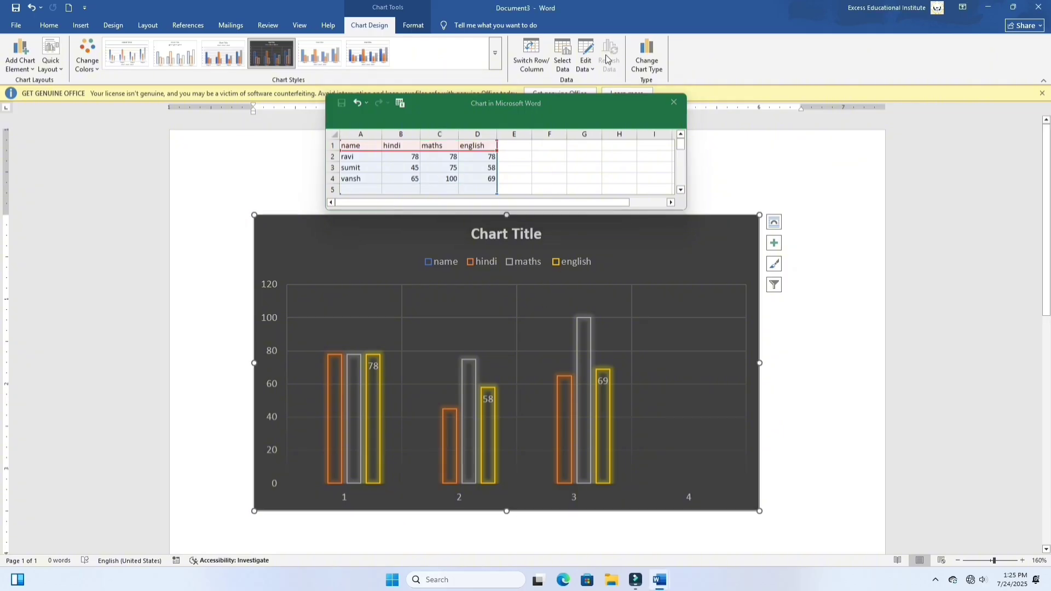
left_click(674, 102)
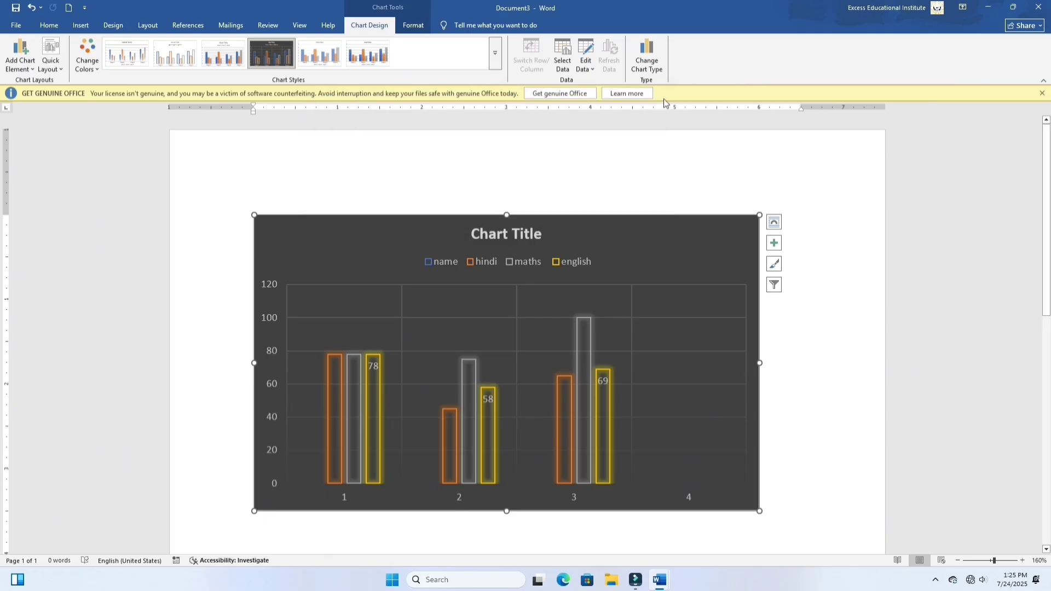
Step: Change the chart type from clustered column to the basic Line chart
left_click(660, 71)
left_click(399, 201)
mouse_move(467, 217)
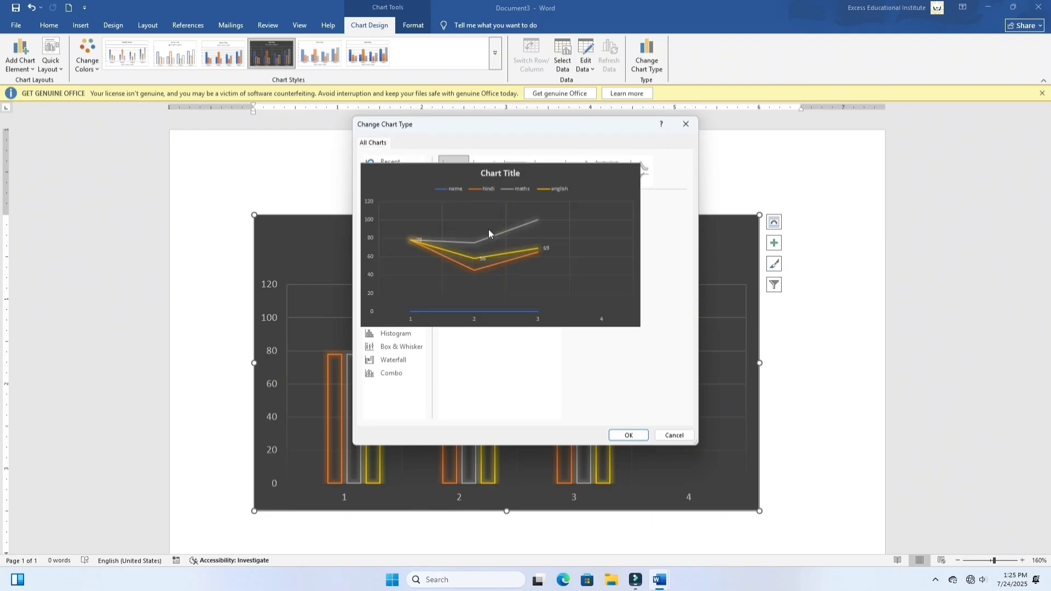
left_click(628, 437)
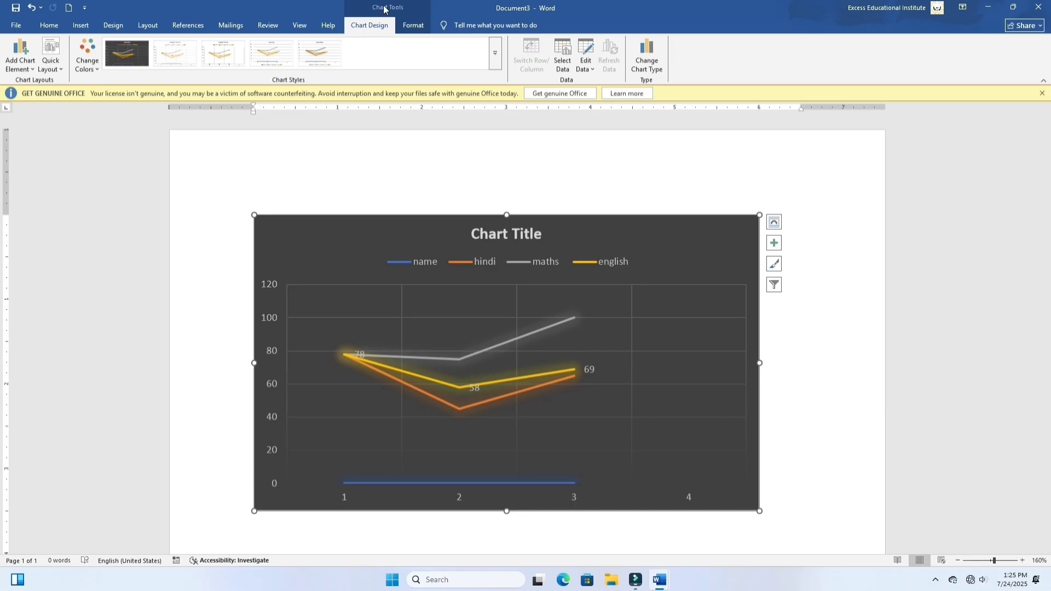
Step: Give the hindi series an orange shadow with 7% transparency, and reset the series to match the chart style
left_click(414, 27)
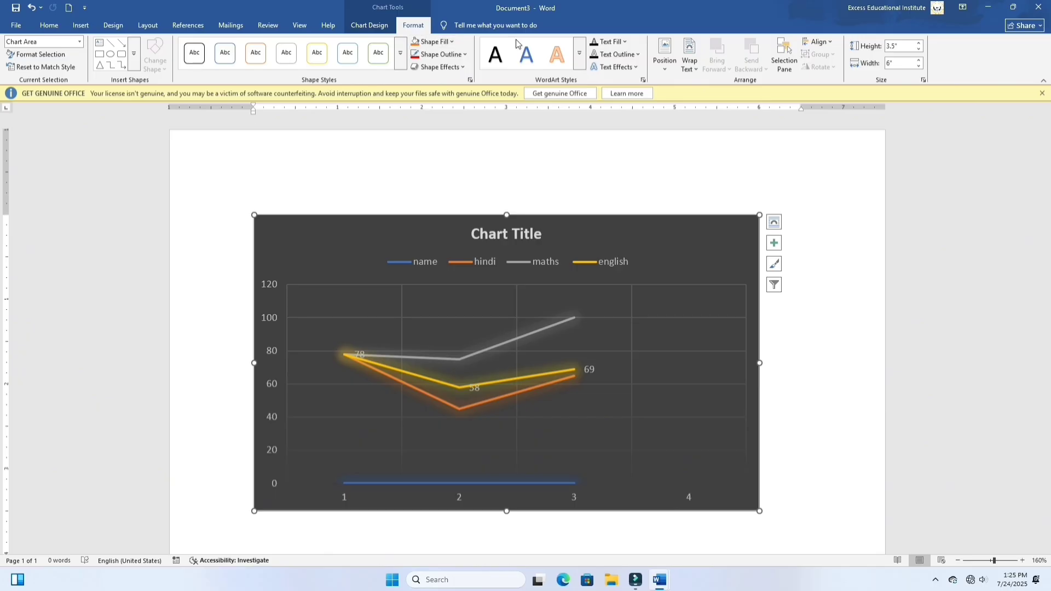
left_click(78, 44)
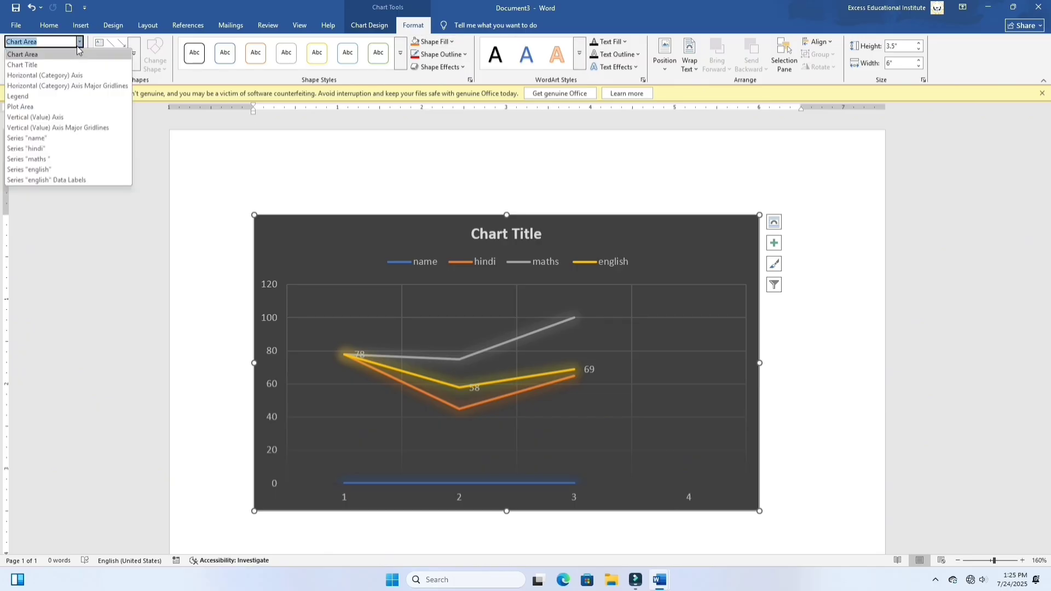
left_click(52, 148)
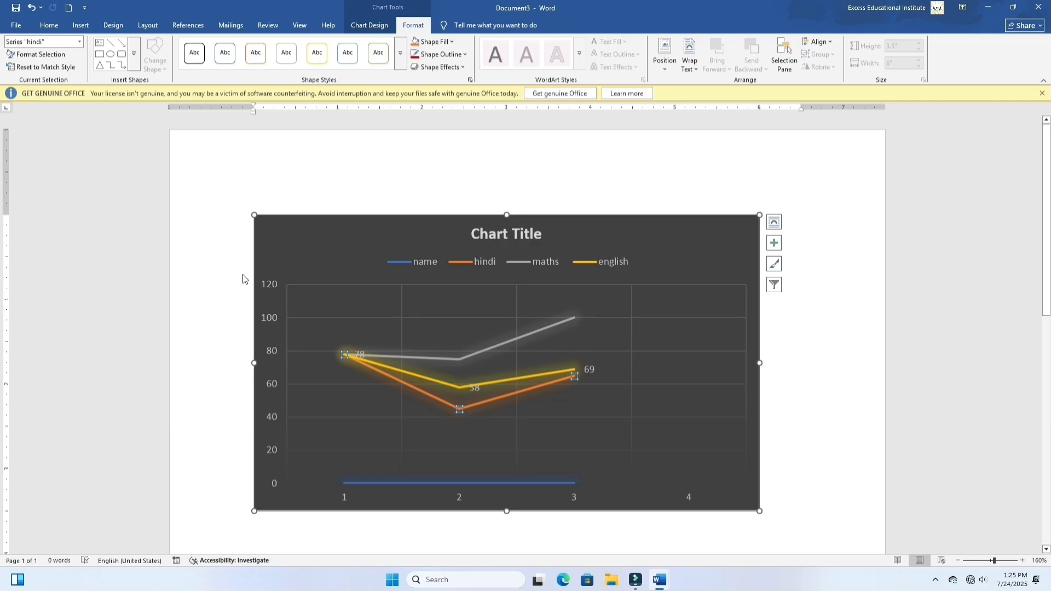
left_click(63, 54)
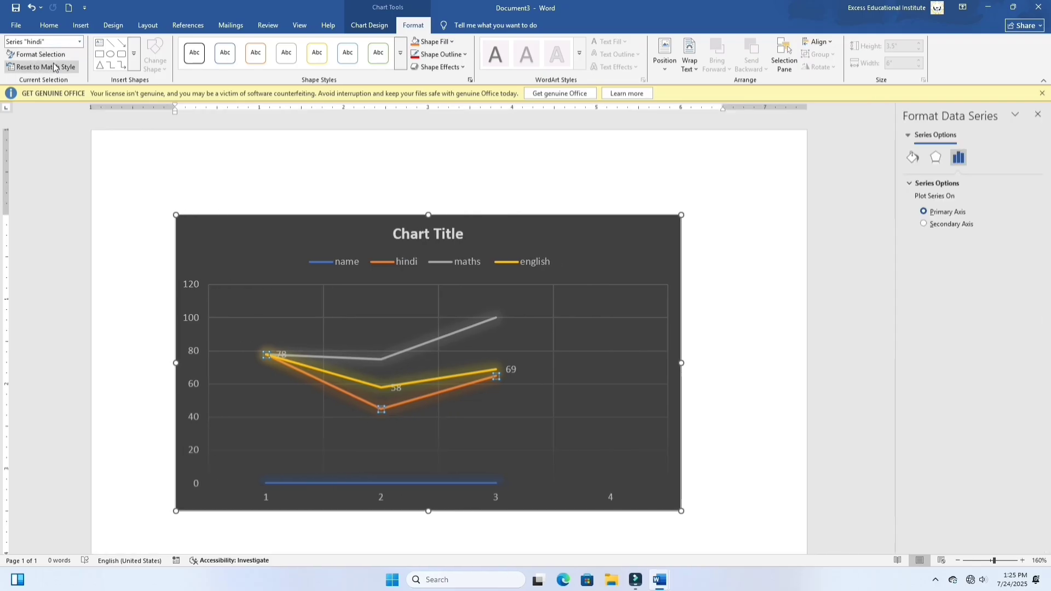
left_click(936, 158)
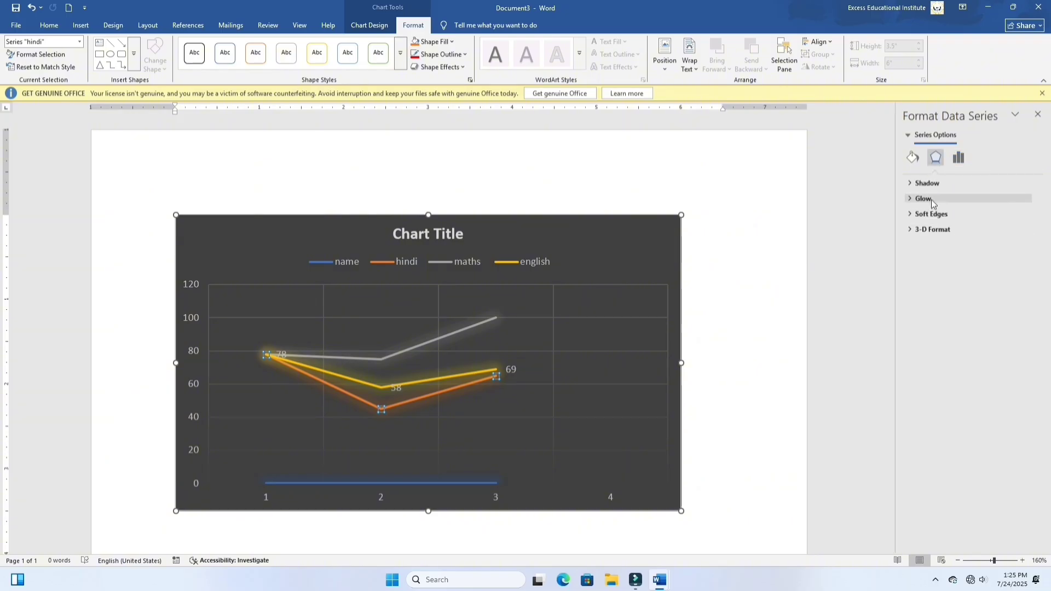
left_click(929, 184)
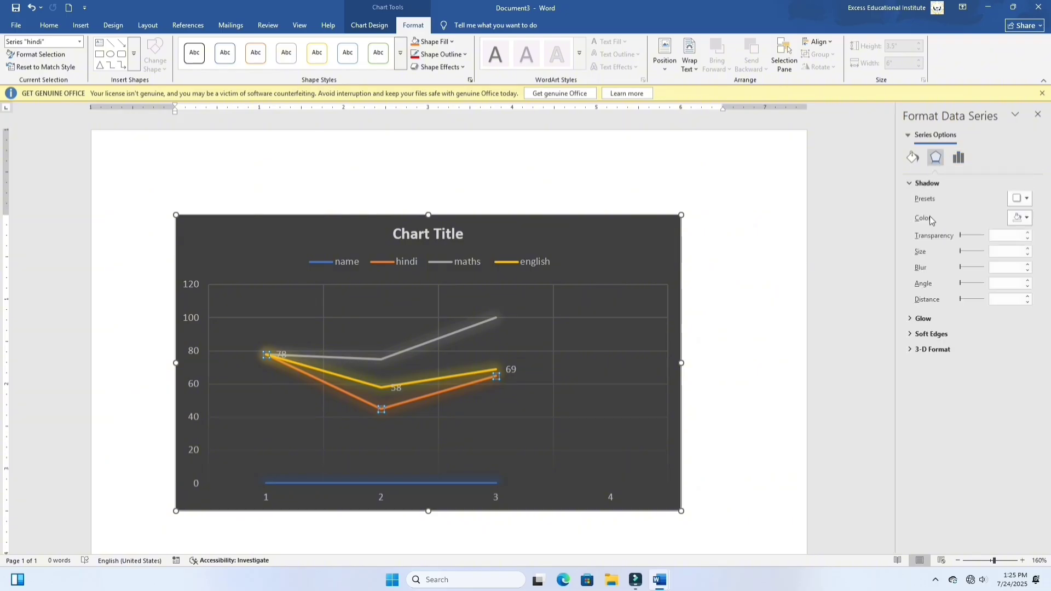
left_click(975, 237)
left_click(977, 240)
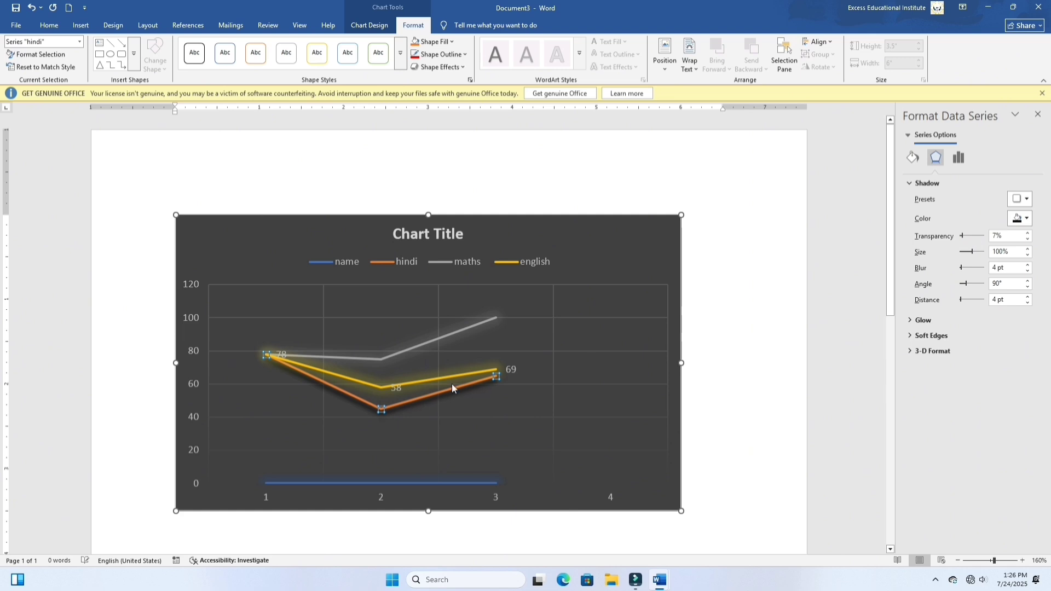
left_click(1022, 218)
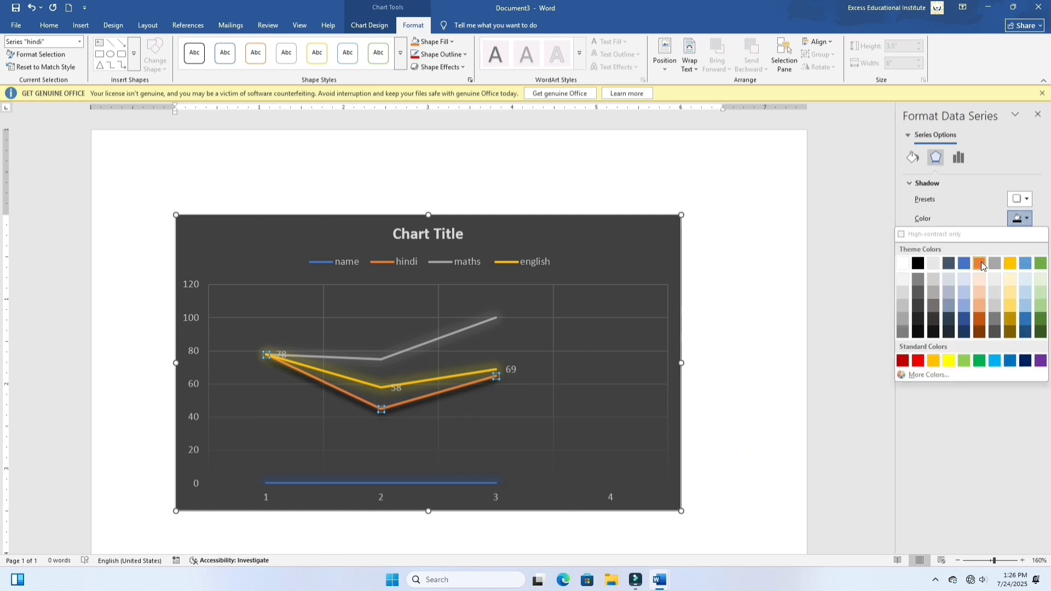
left_click(979, 263)
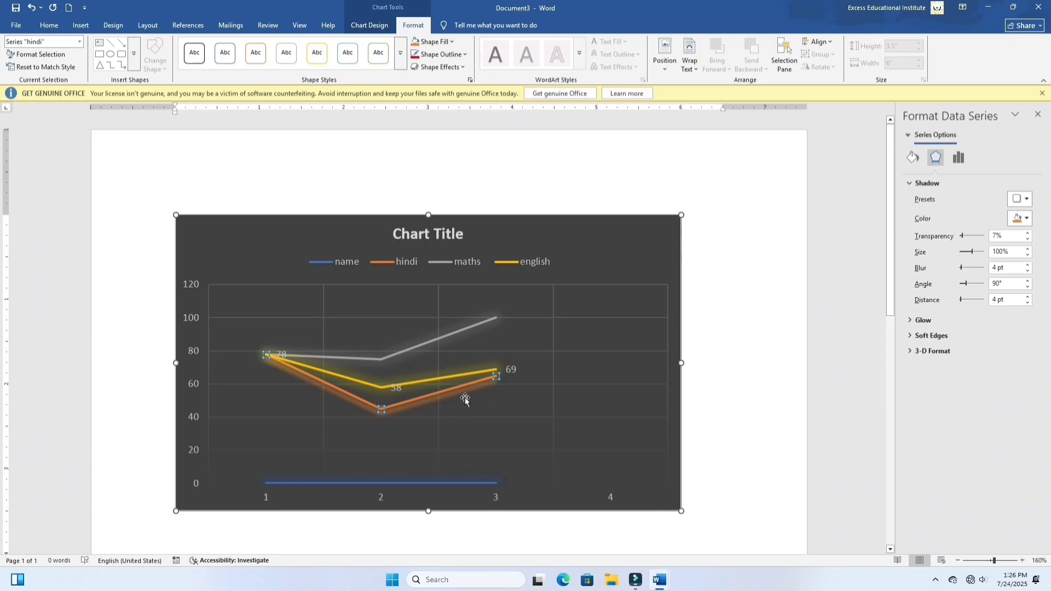
left_click(1039, 114)
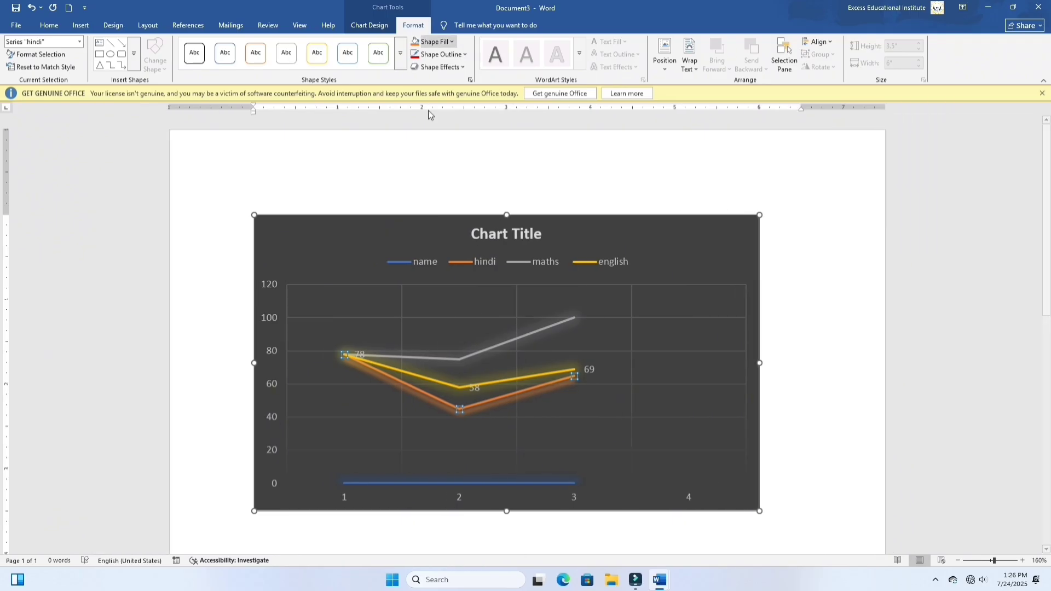
left_click(66, 72)
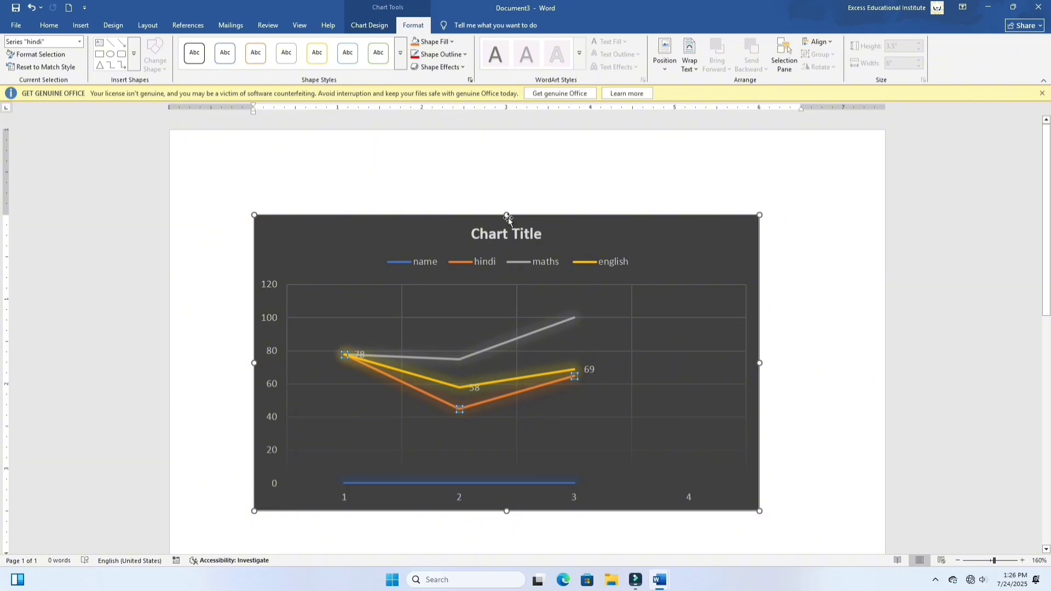
Step: Draw a rectangle about 3.12" wide and 1.99" high over the chart and undo it
left_click(135, 66)
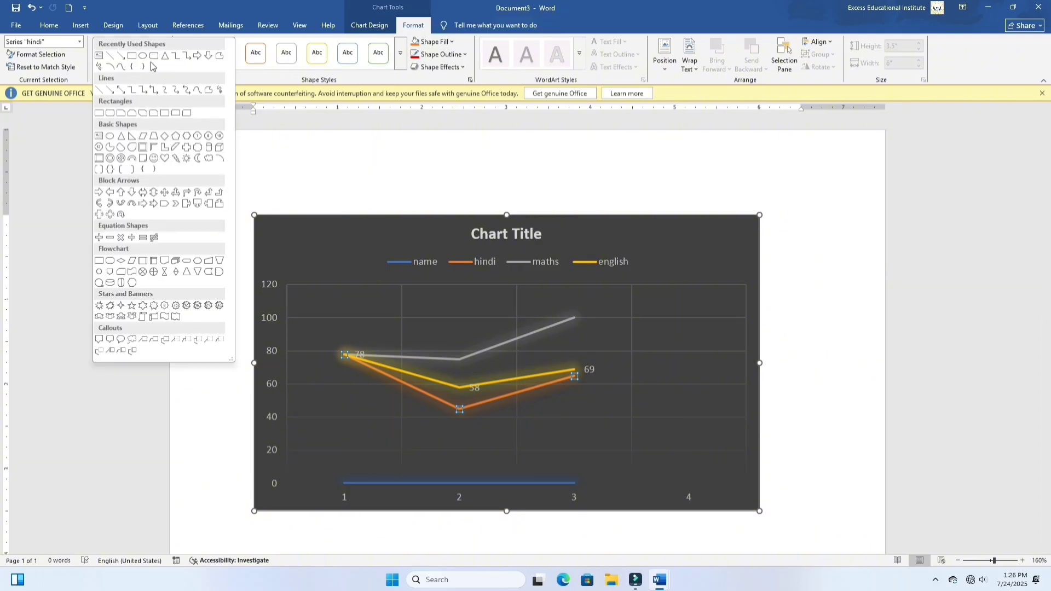
left_click(132, 55)
left_click_drag(365, 245, 629, 415)
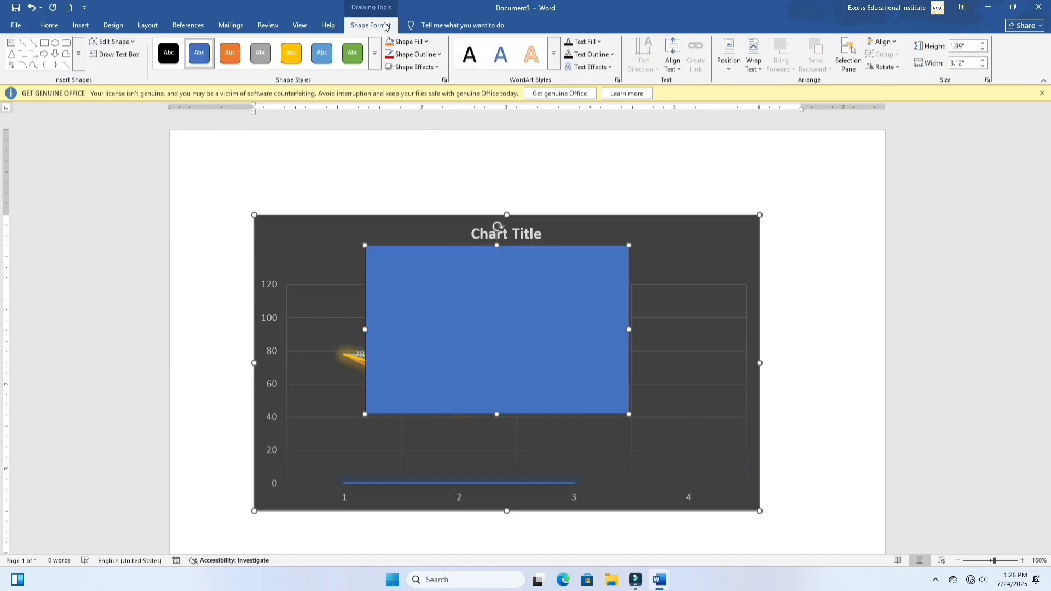
key("ctrl+z")
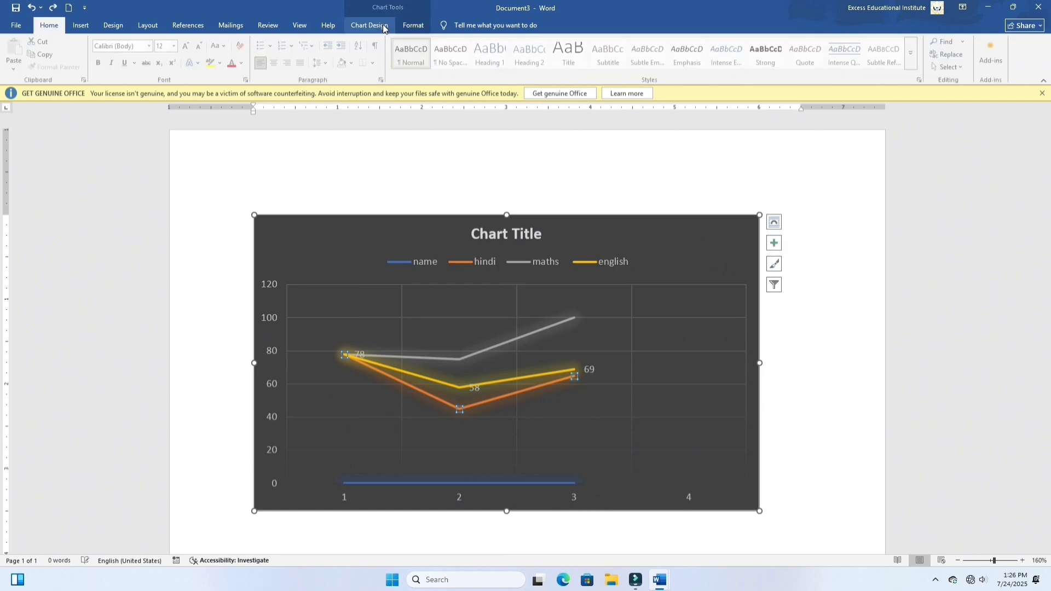
Step: Try the gold gradient preset shape style on the hindi series, followed by a Light Blue shape fill
left_click(403, 20)
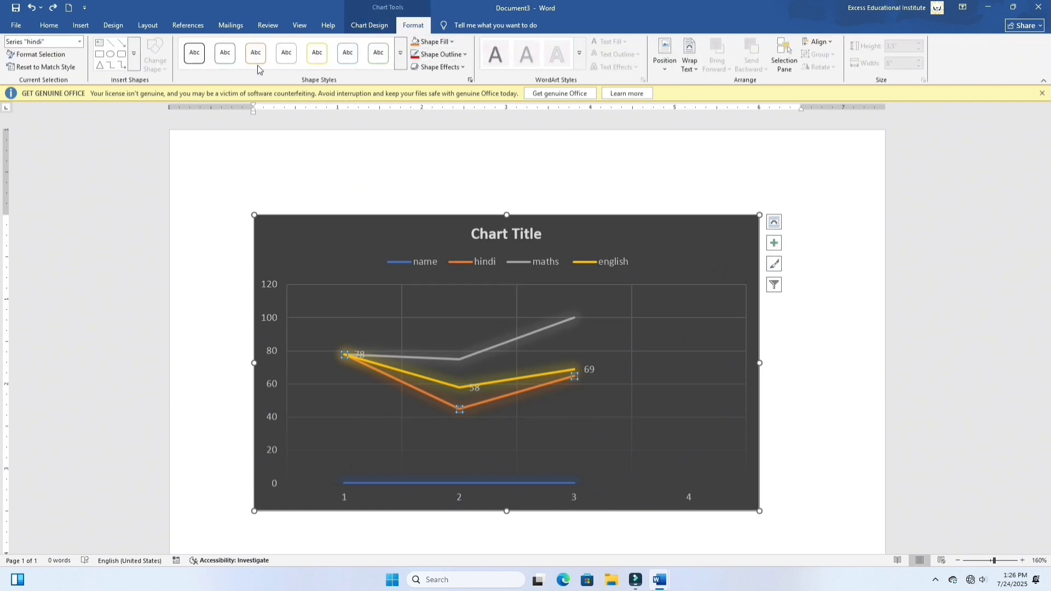
left_click(401, 53)
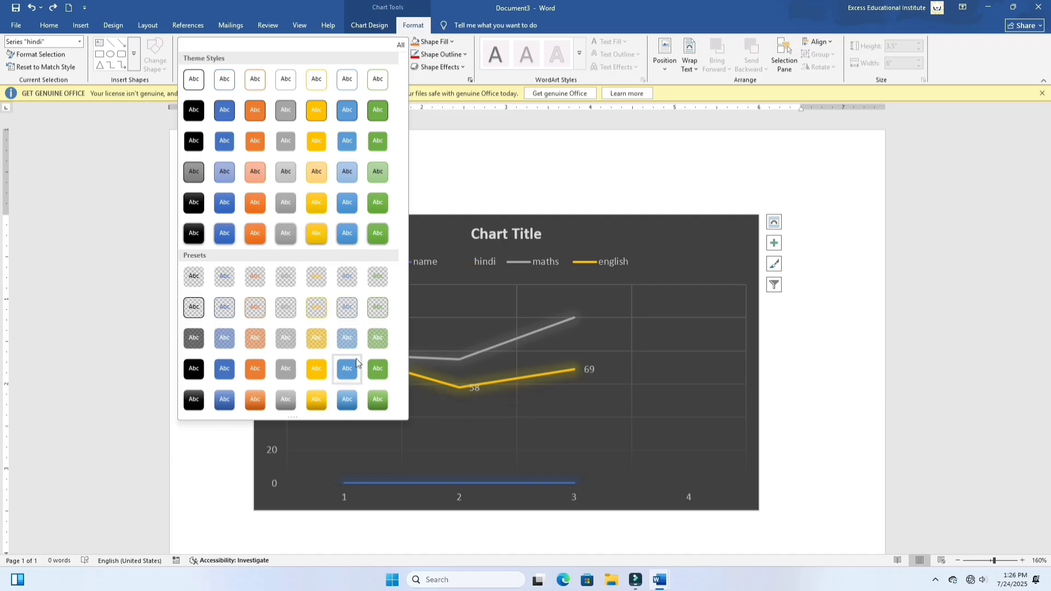
left_click(317, 402)
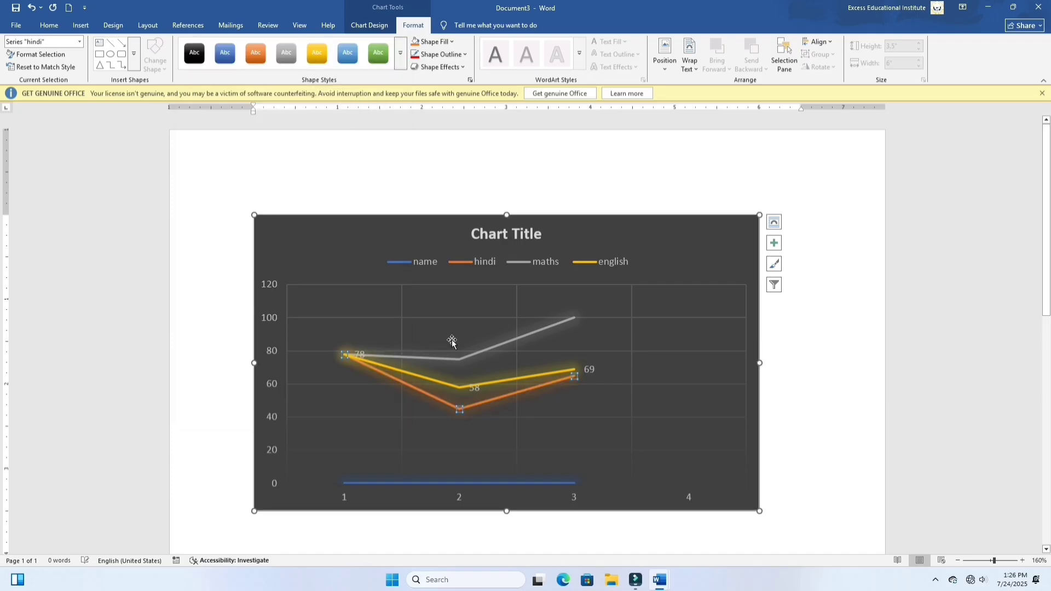
left_click(438, 41)
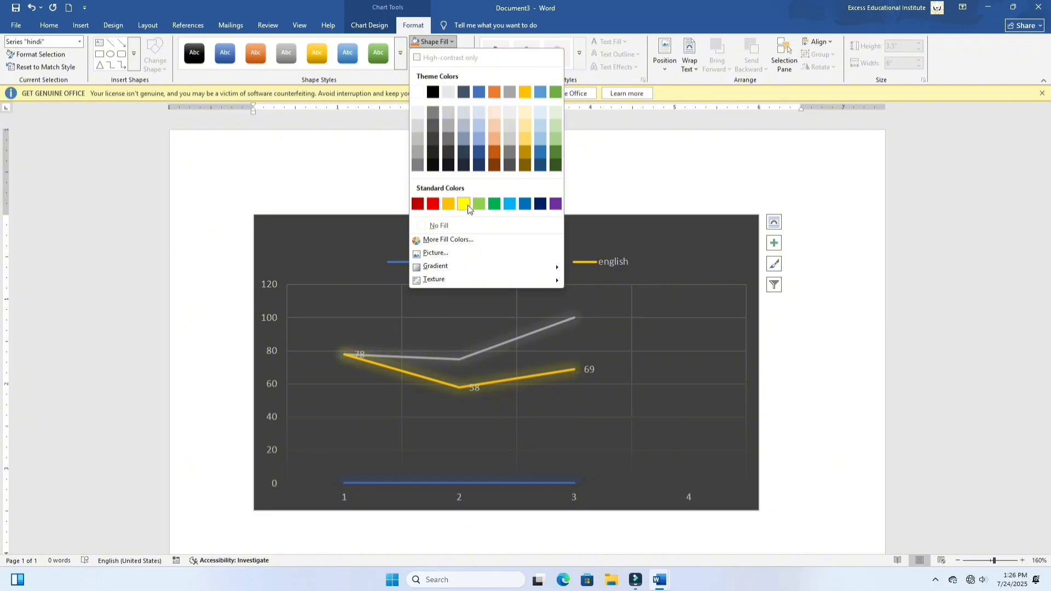
left_click(505, 203)
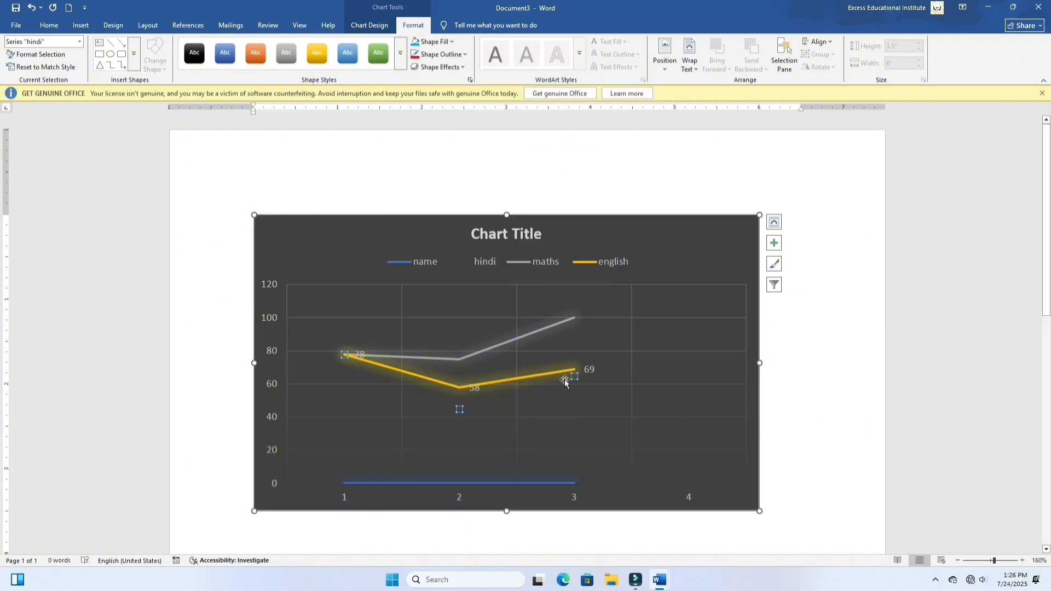
Step: Undo the chart changes back to the light column chart with overlapping columns, student names as categories and the legend on the right
key("ctrl+z")
key("ctrl+z")
key("ctrl+z")
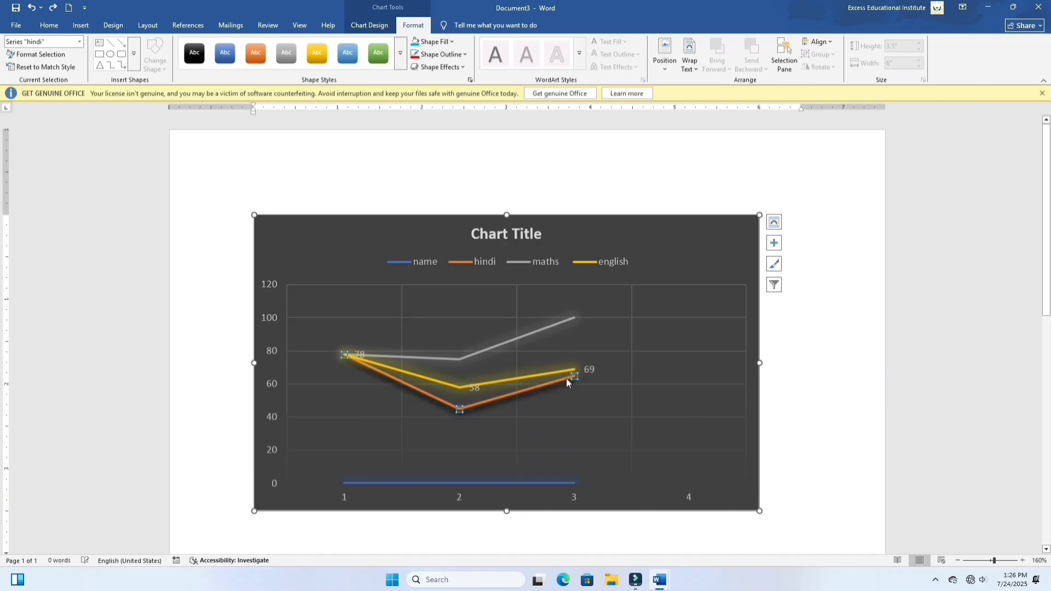
key("ctrl+z")
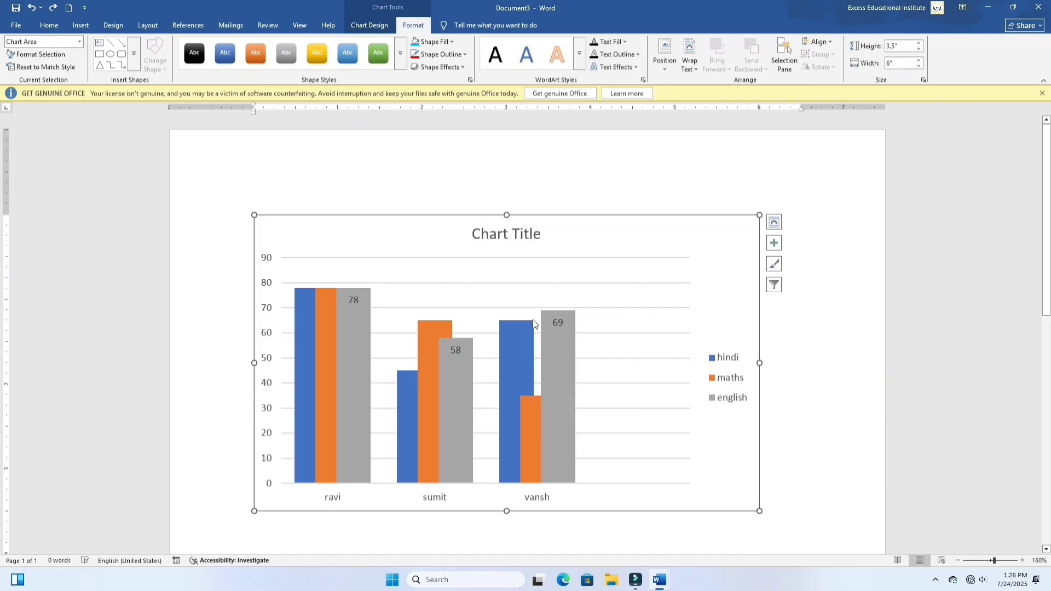
Step: Undo the chart back to the data table layout, and apply the orange-outlined, shadowed WordArt style to all its text
key("ctrl+z")
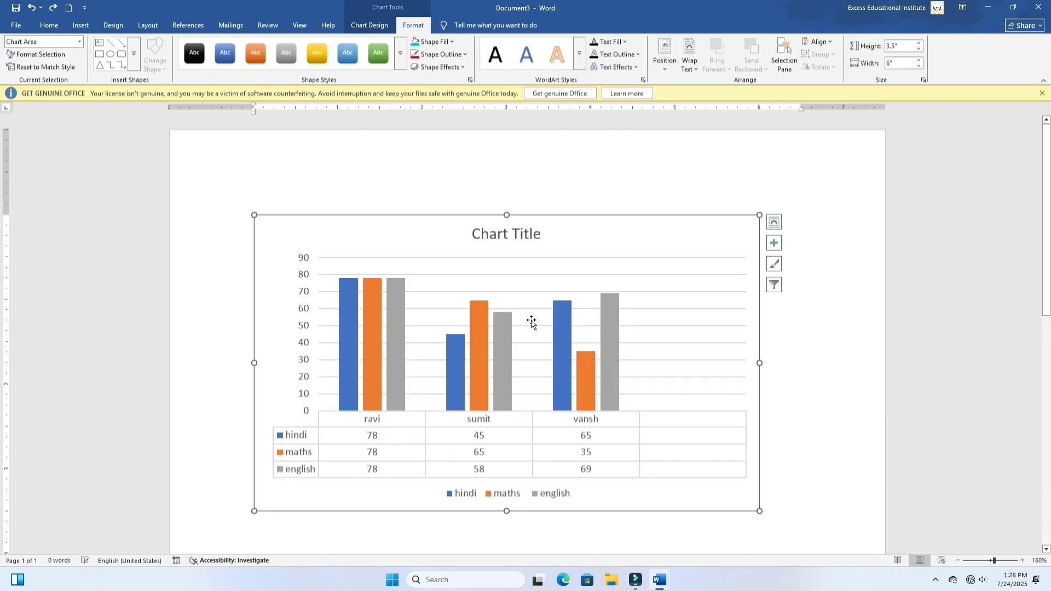
left_click(451, 43)
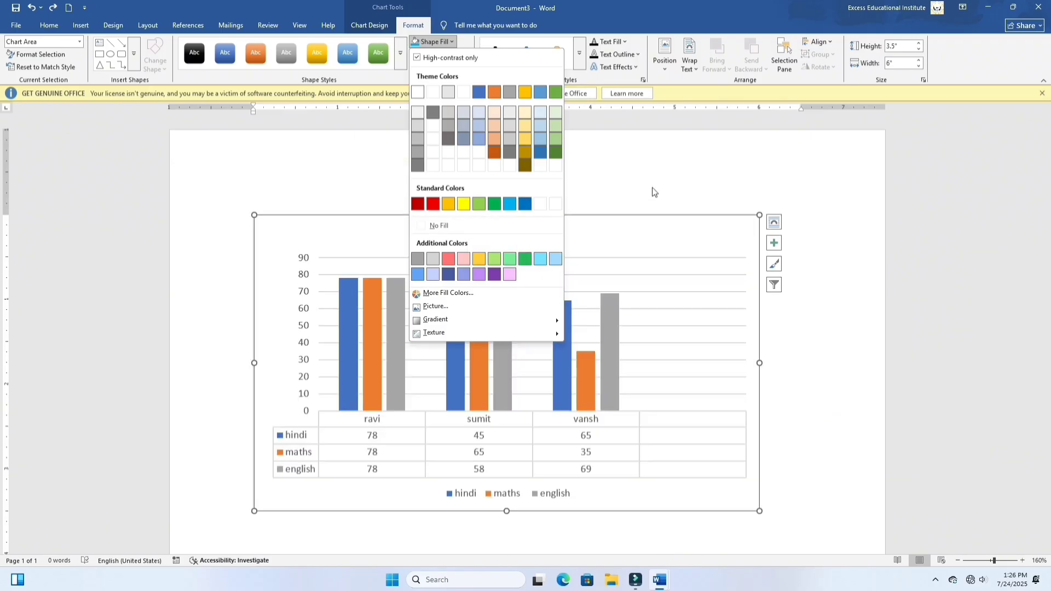
left_click(579, 52)
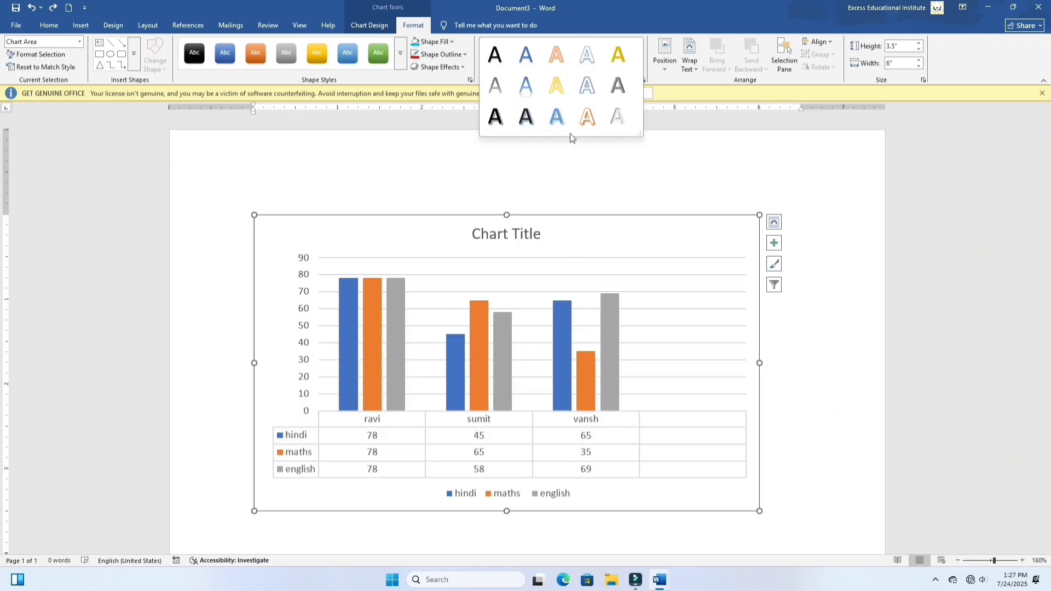
left_click(586, 118)
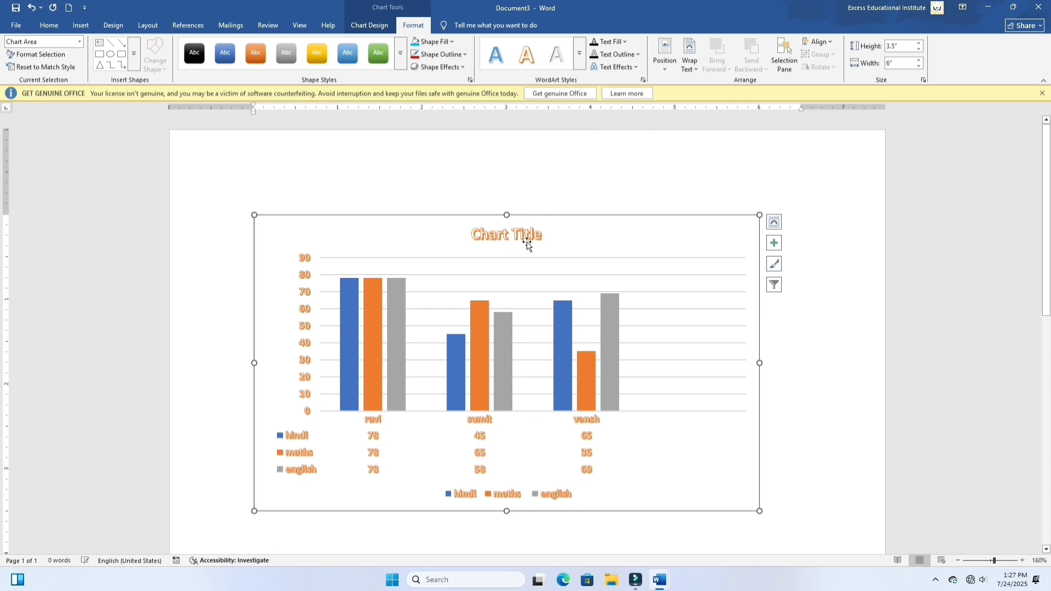
Step: Position the chart at the bottom center of the page with square text wrapping
left_click(664, 71)
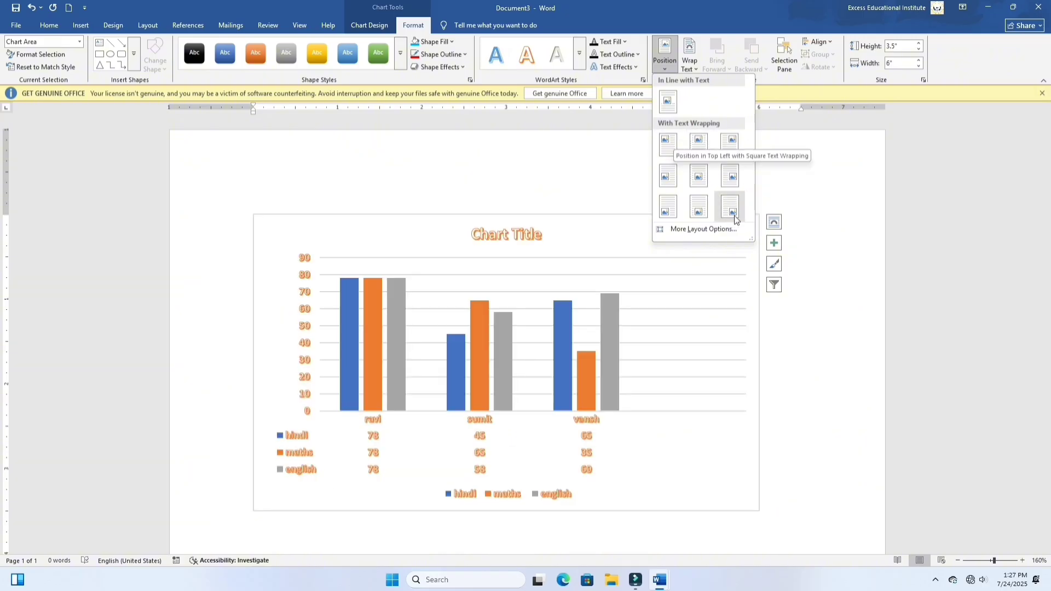
left_click(699, 216)
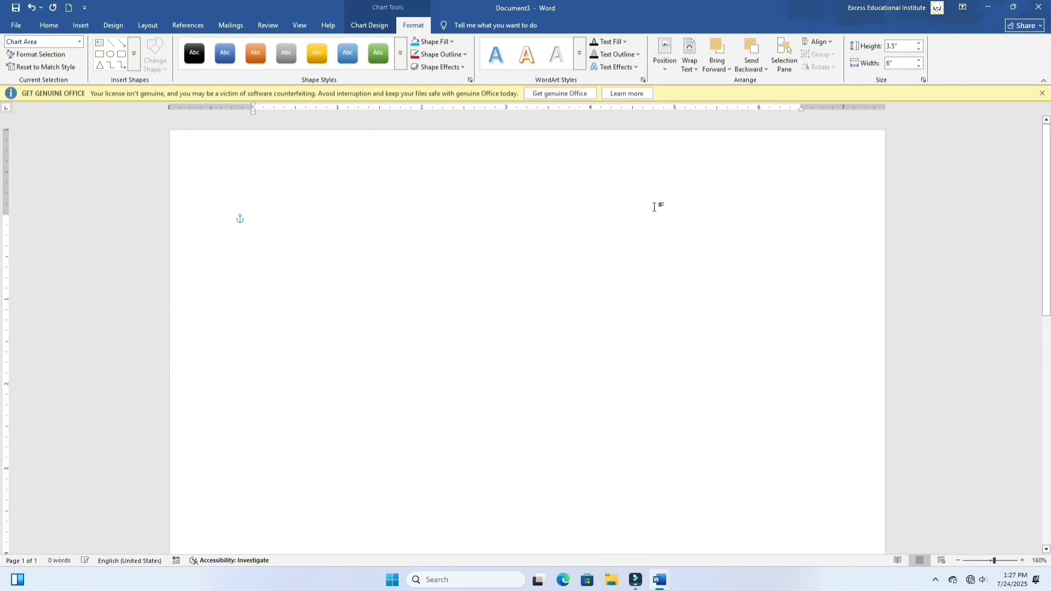
scroll(582, 241, "down", 5)
scroll(558, 251, "down", 3)
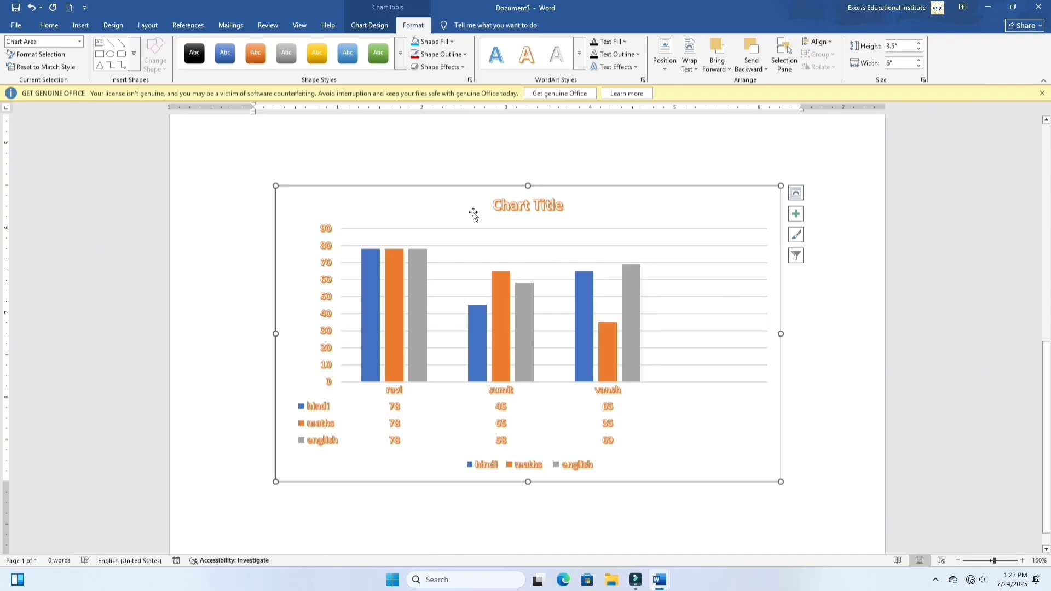